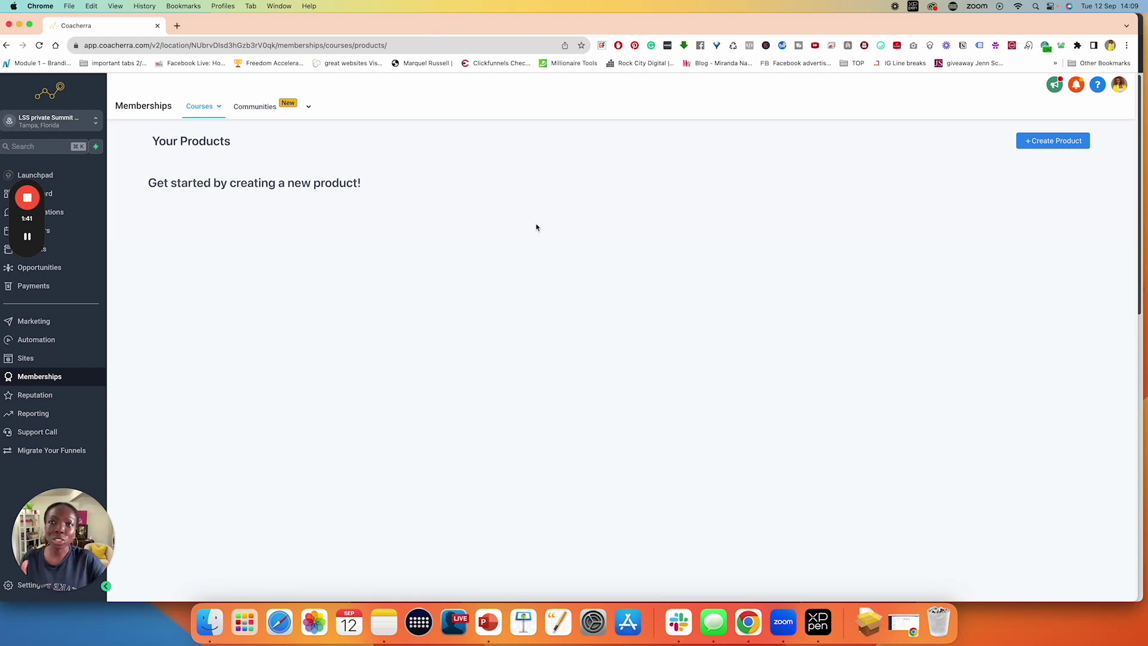
Go to the course products in Memberships and start creating a new product.
{"action": "left_click", "coordinate": [218, 107]}
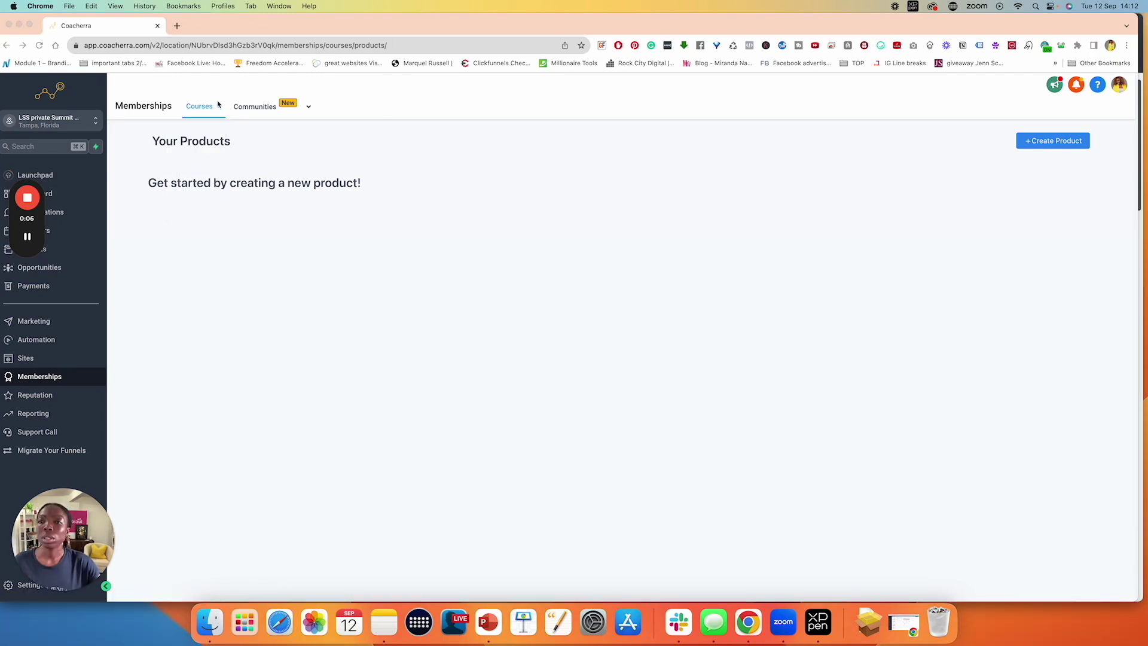
{"action": "left_click", "coordinate": [218, 106]}
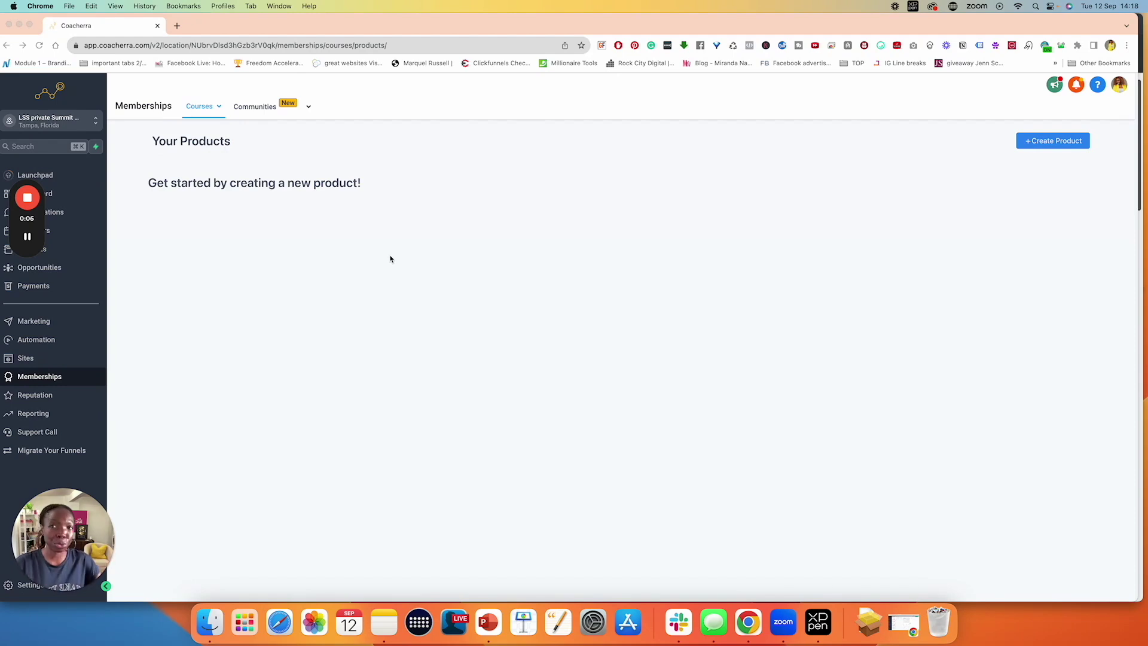
{"action": "left_click", "coordinate": [218, 108]}
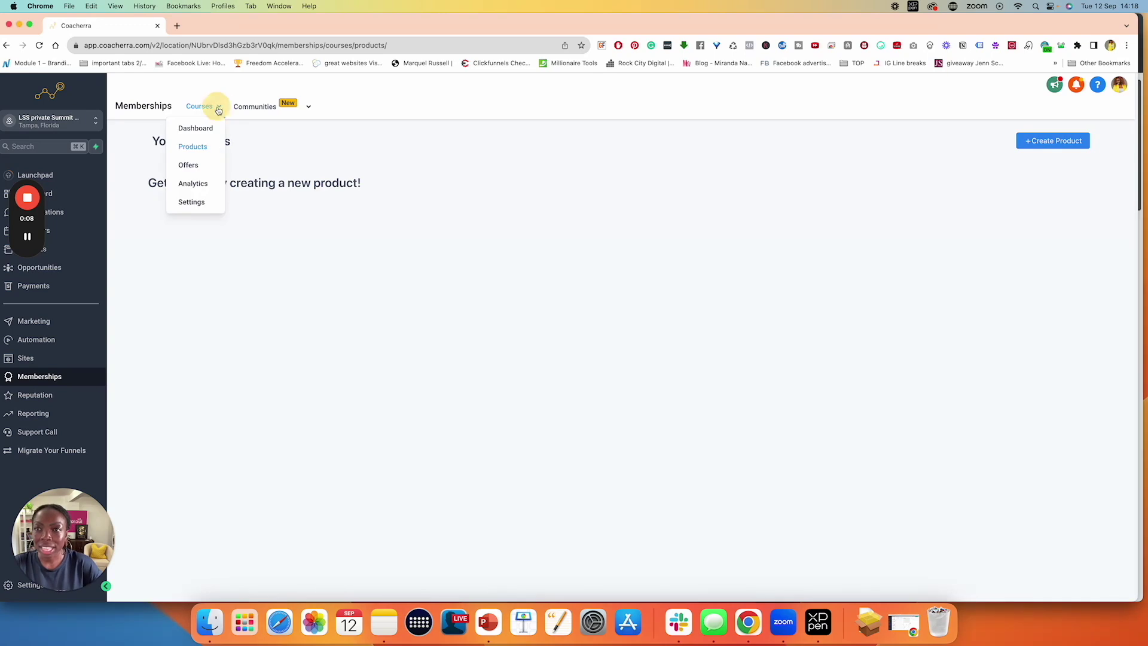
{"action": "left_click", "coordinate": [199, 148]}
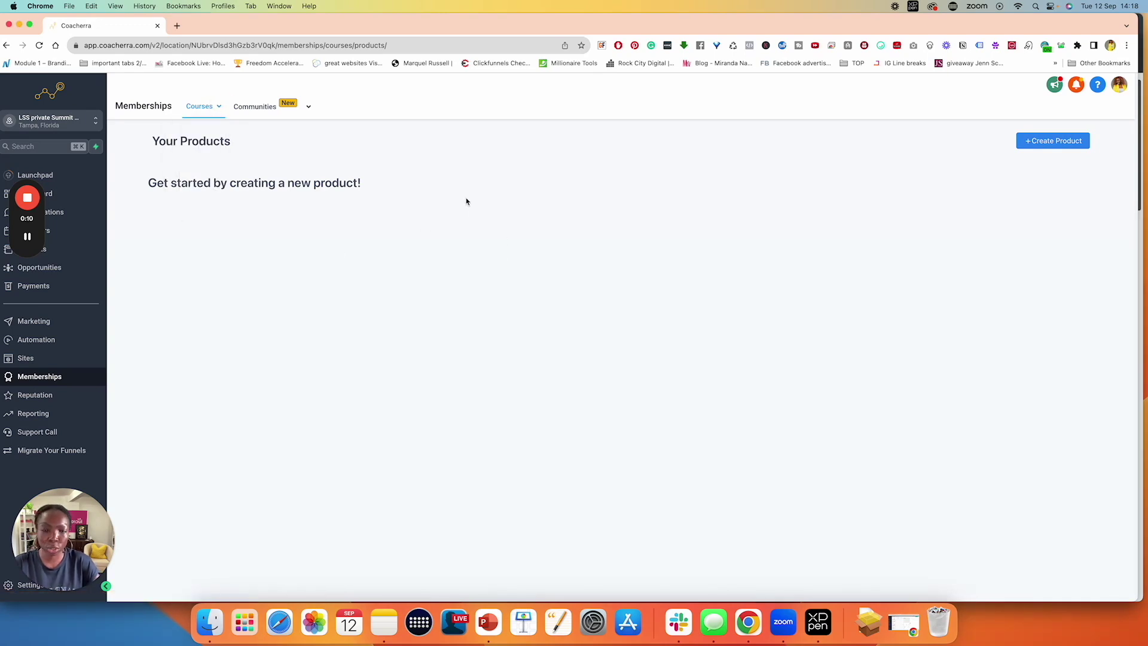
{"action": "left_click", "coordinate": [1050, 144]}
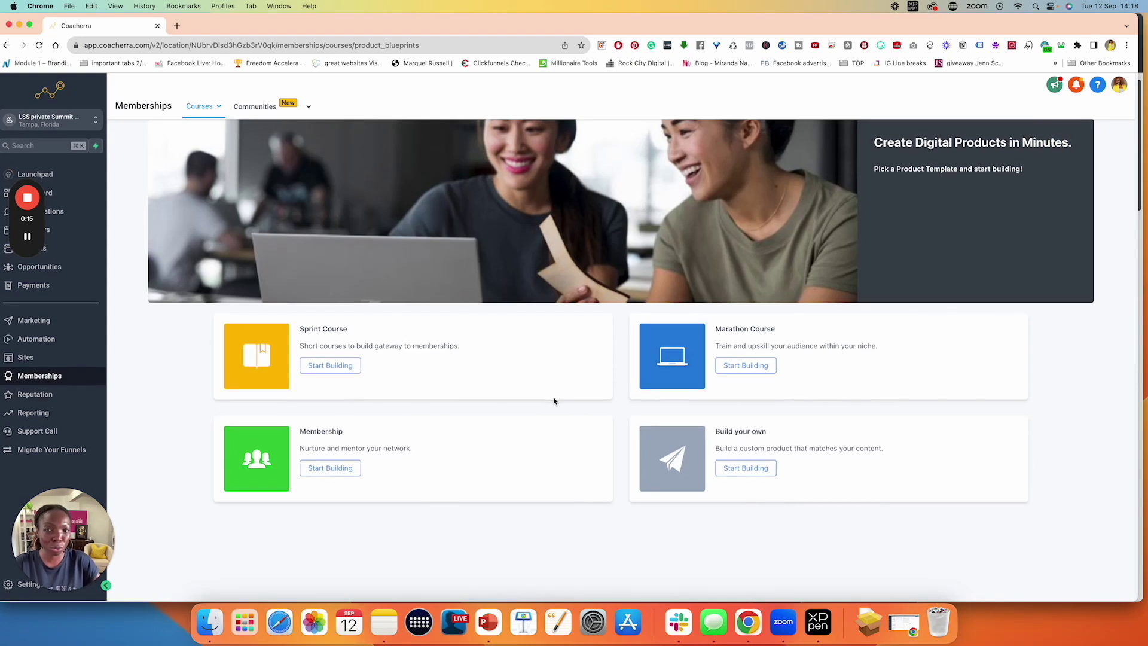
Compare the Sprint Course, Marathon Course and Build your own product templates and read their descriptions.
{"action": "left_click_drag", "start_coordinate": [304, 348], "coordinate": [466, 351]}
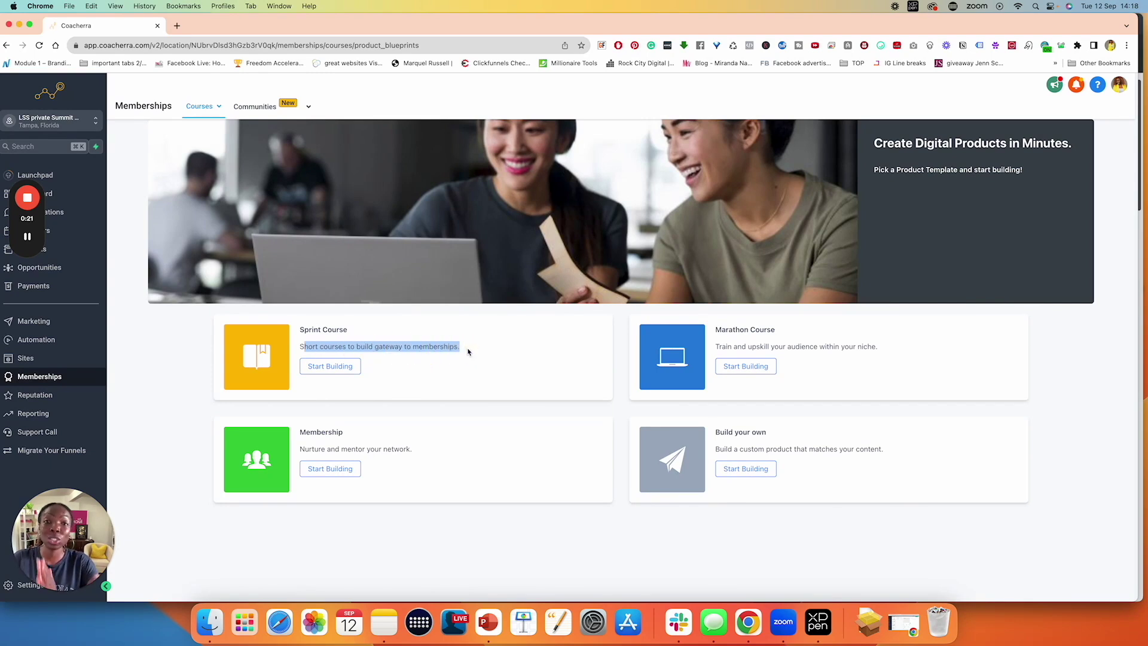
{"action": "left_click_drag", "start_coordinate": [713, 330], "coordinate": [793, 332]}
{"action": "left_click_drag", "start_coordinate": [724, 346], "coordinate": [857, 355]}
{"action": "left_click", "coordinate": [877, 354]}
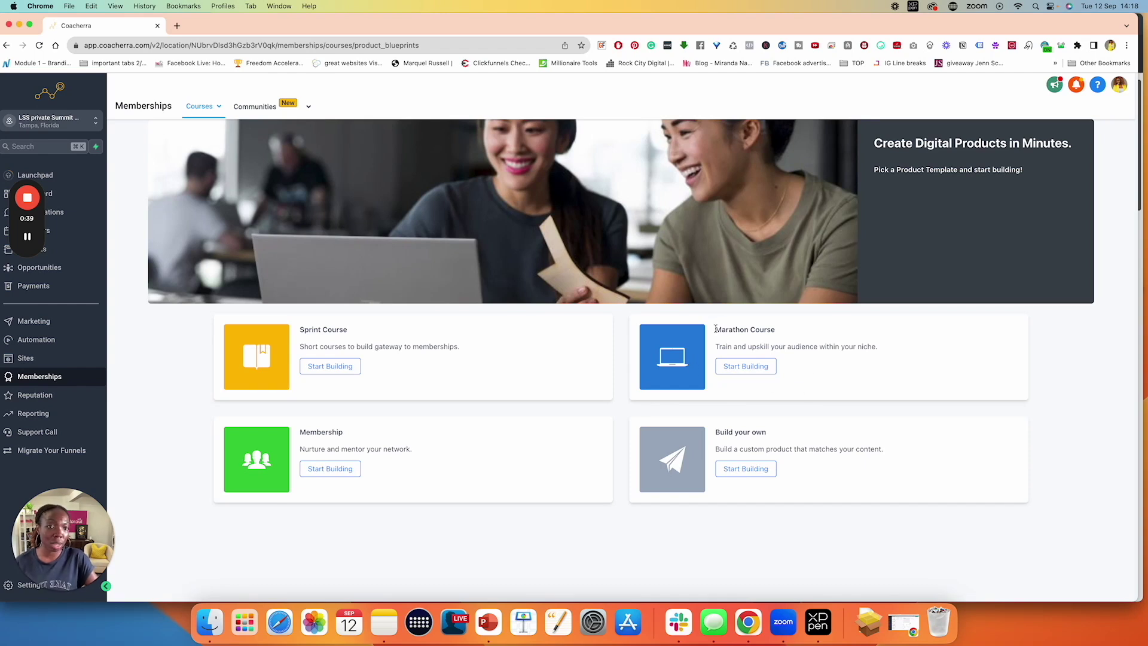
{"action": "left_click_drag", "start_coordinate": [716, 329], "coordinate": [801, 330]}
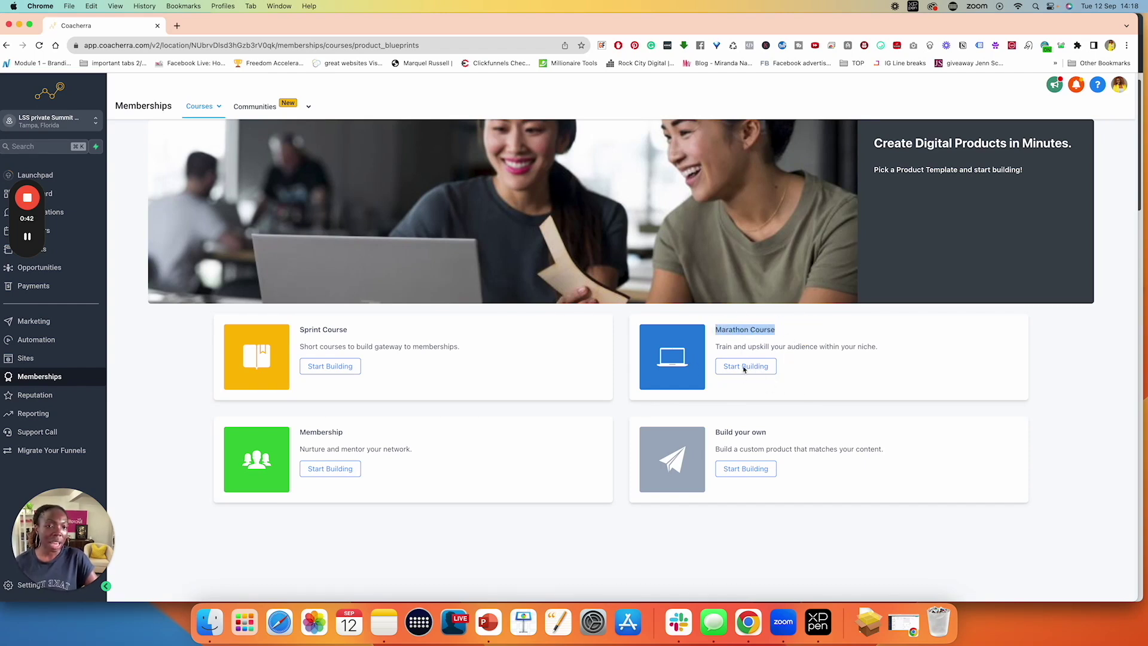
{"action": "left_click", "coordinate": [802, 368]}
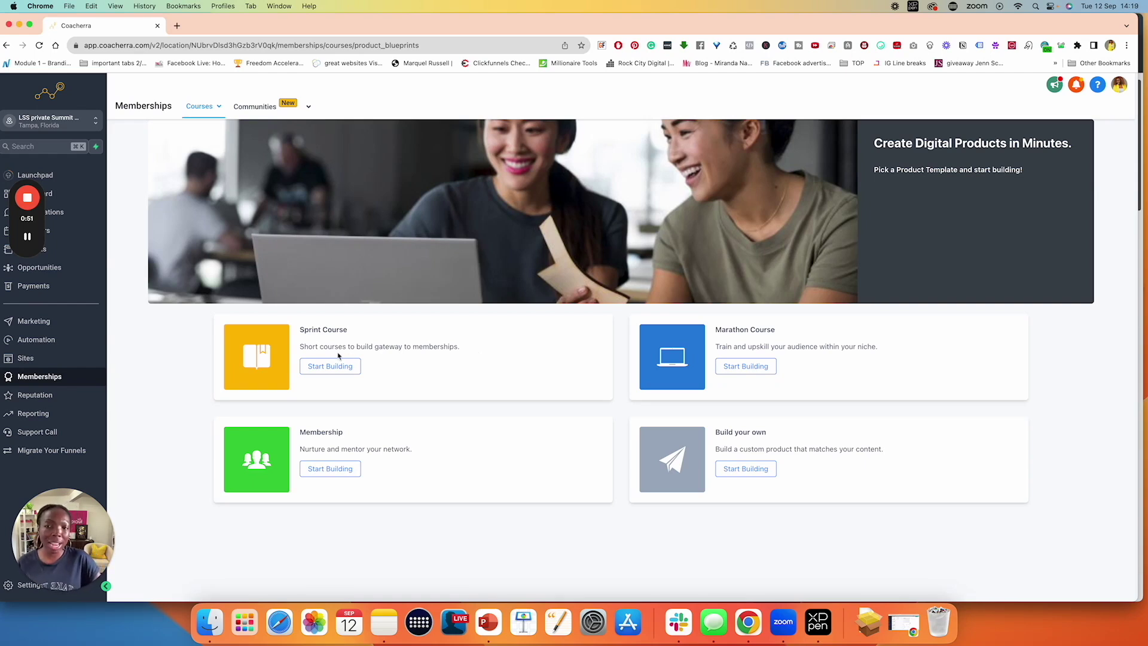
{"action": "left_click_drag", "start_coordinate": [299, 329], "coordinate": [360, 332]}
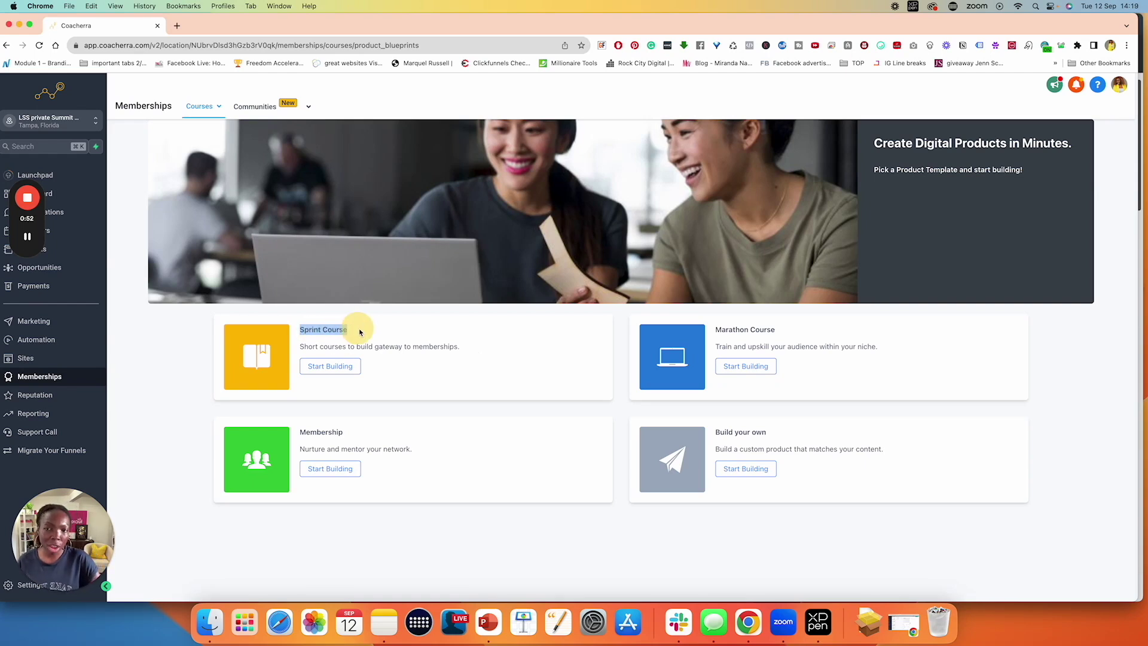
{"action": "left_click", "coordinate": [401, 340]}
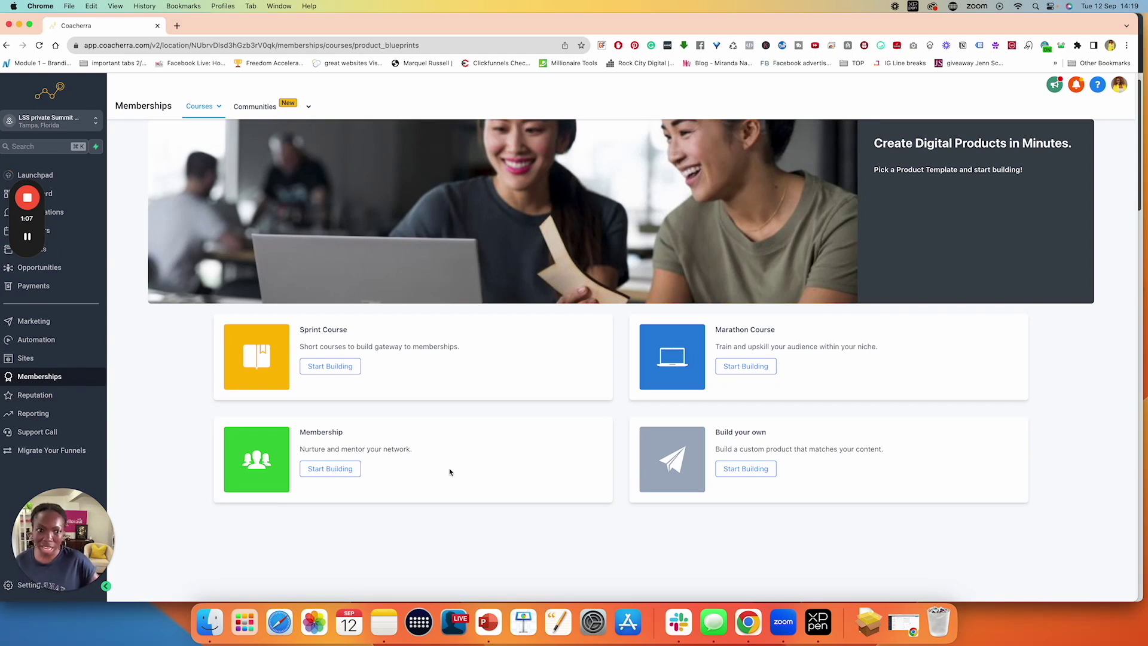
{"action": "left_click_drag", "start_coordinate": [720, 431], "coordinate": [786, 440]}
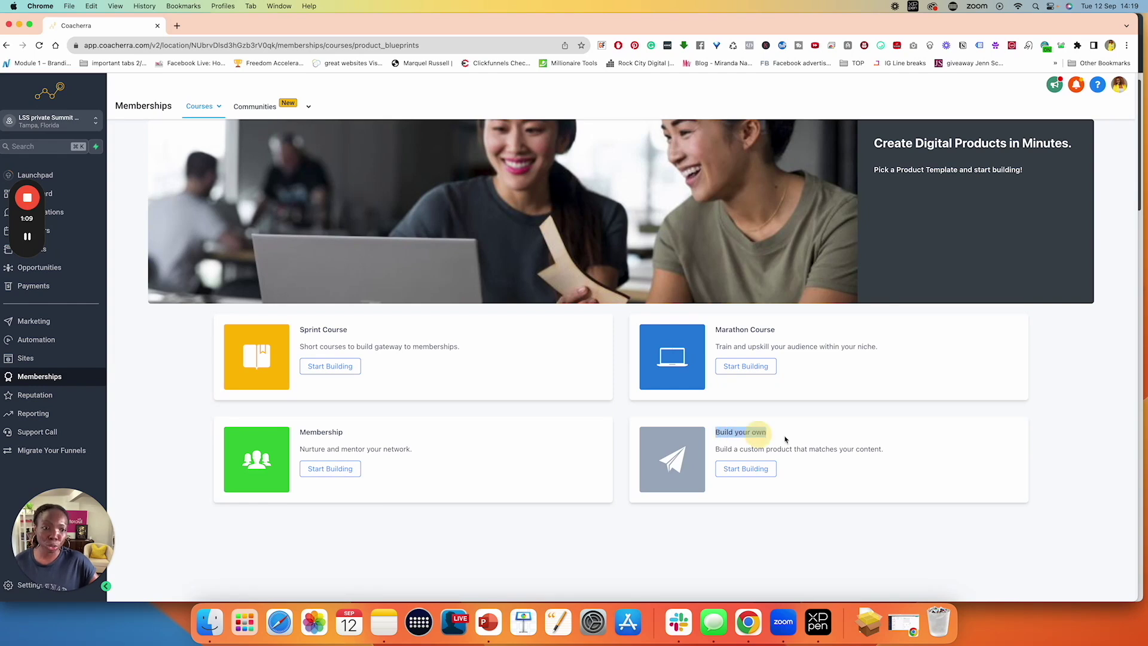
{"action": "left_click", "coordinate": [798, 442]}
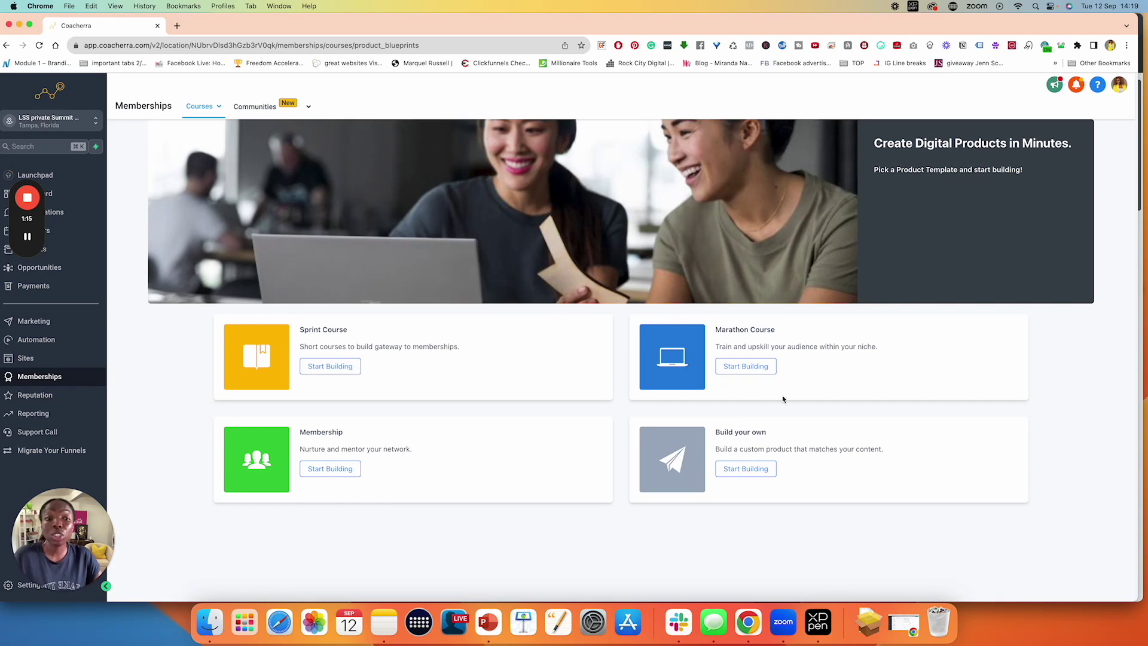
{"action": "left_click_drag", "start_coordinate": [714, 330], "coordinate": [815, 326]}
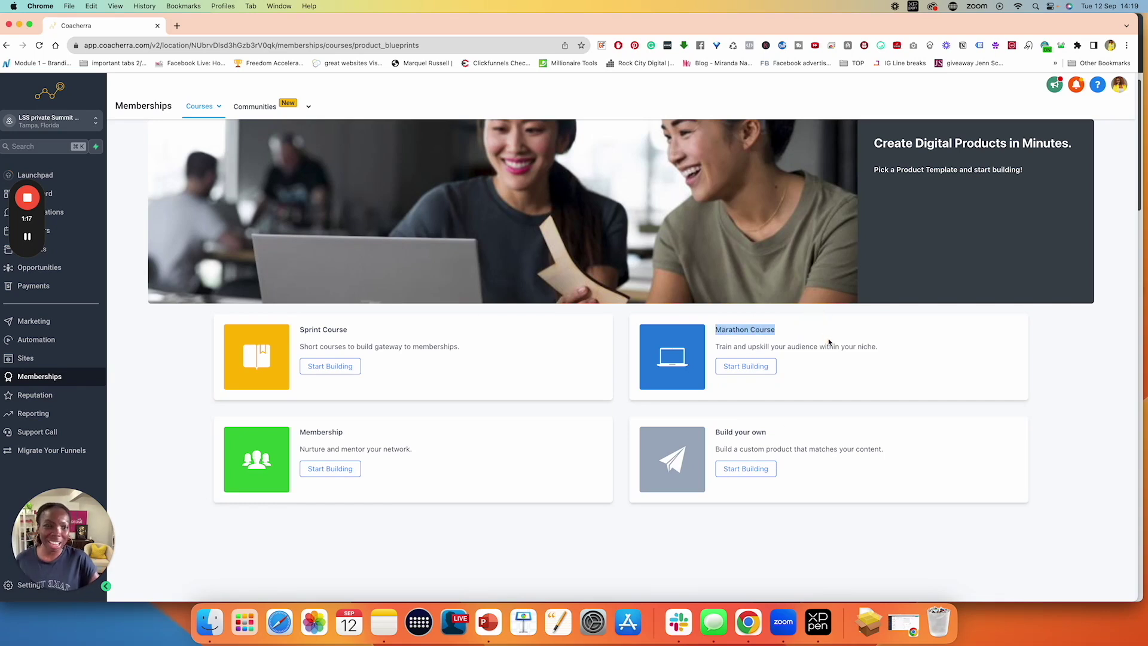
{"action": "left_click", "coordinate": [829, 342]}
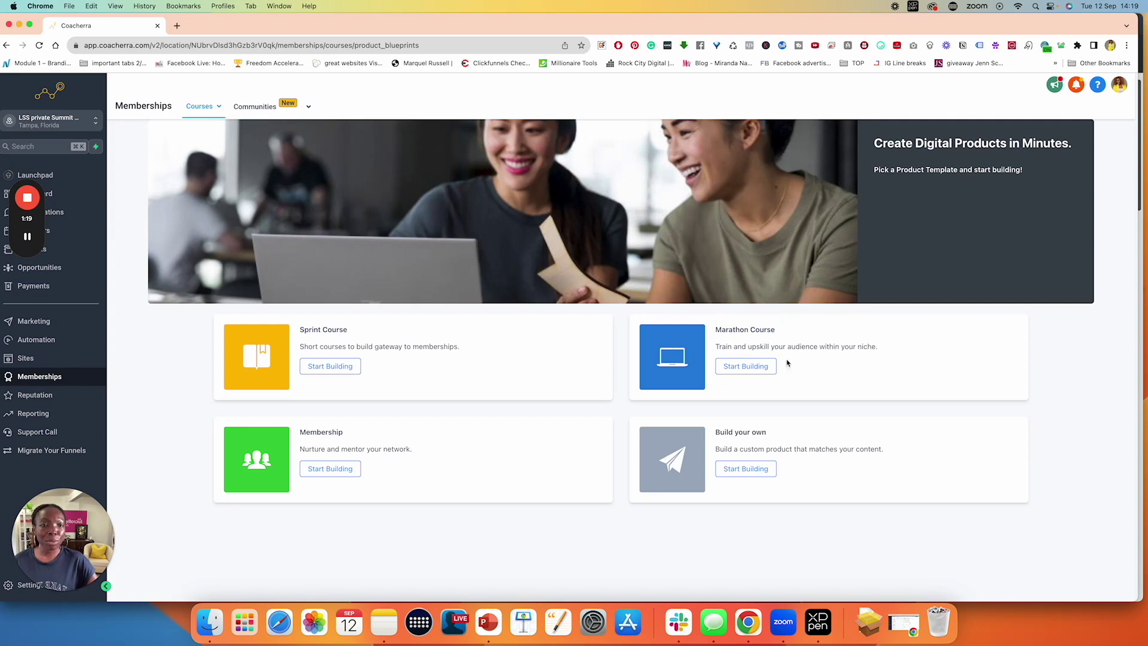
{"action": "left_click_drag", "start_coordinate": [716, 346], "coordinate": [790, 345]}
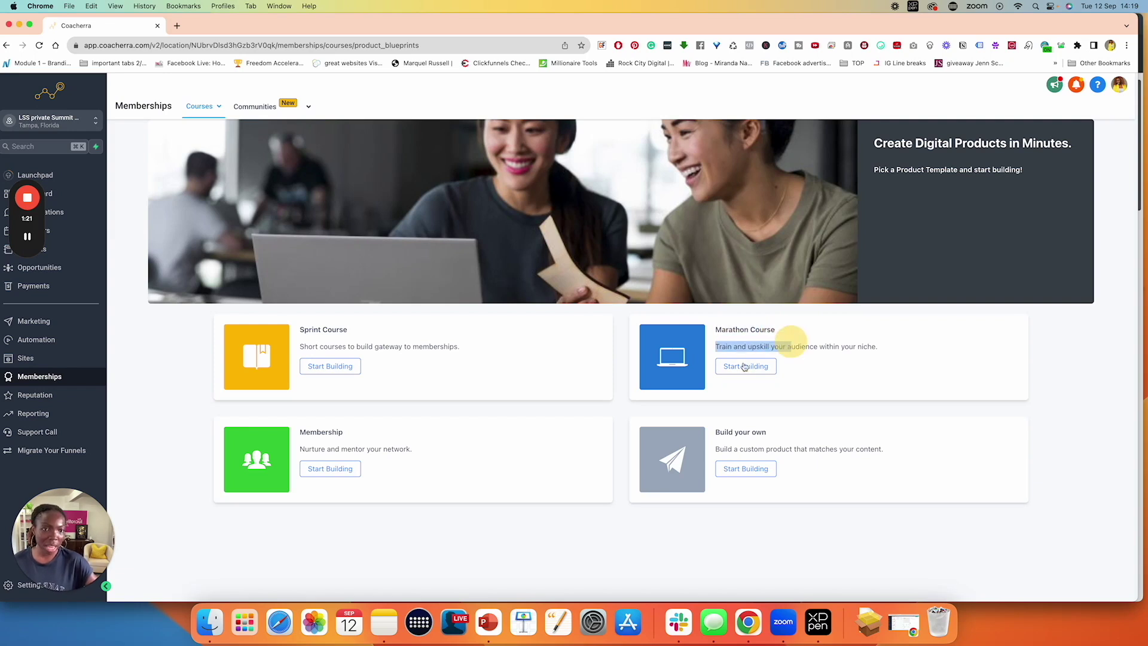
Create a product from the Marathon Course template and name it "ABC Coaching".
{"action": "left_click", "coordinate": [745, 367]}
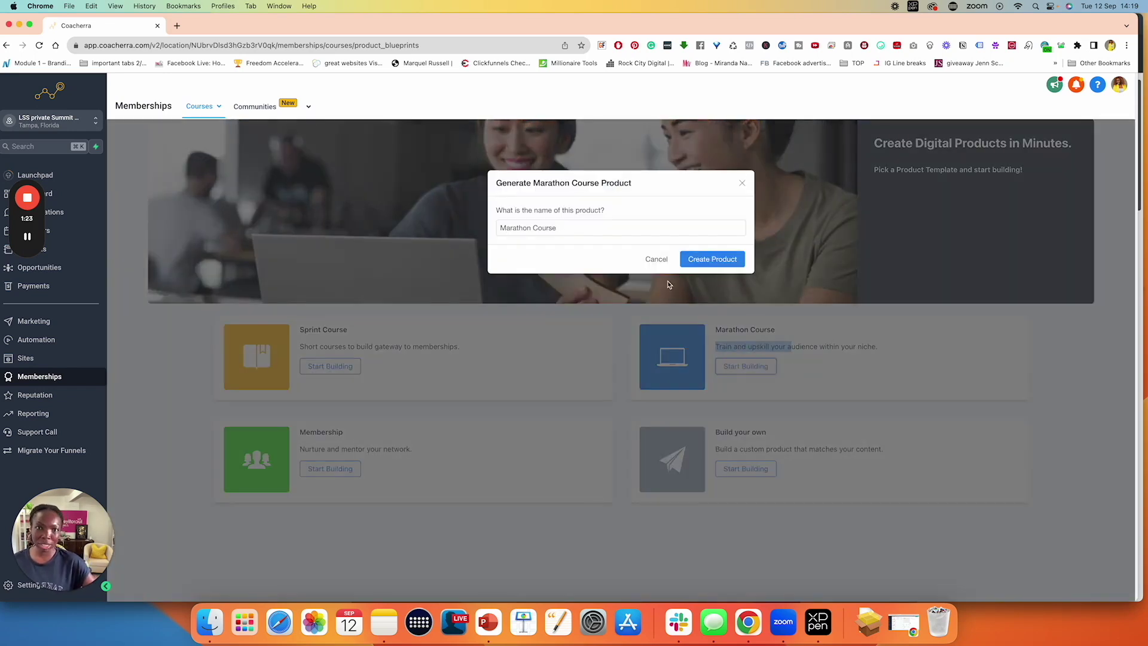
{"action": "left_click", "coordinate": [583, 229]}
{"action": "left_click_drag", "start_coordinate": [508, 209], "coordinate": [604, 210]}
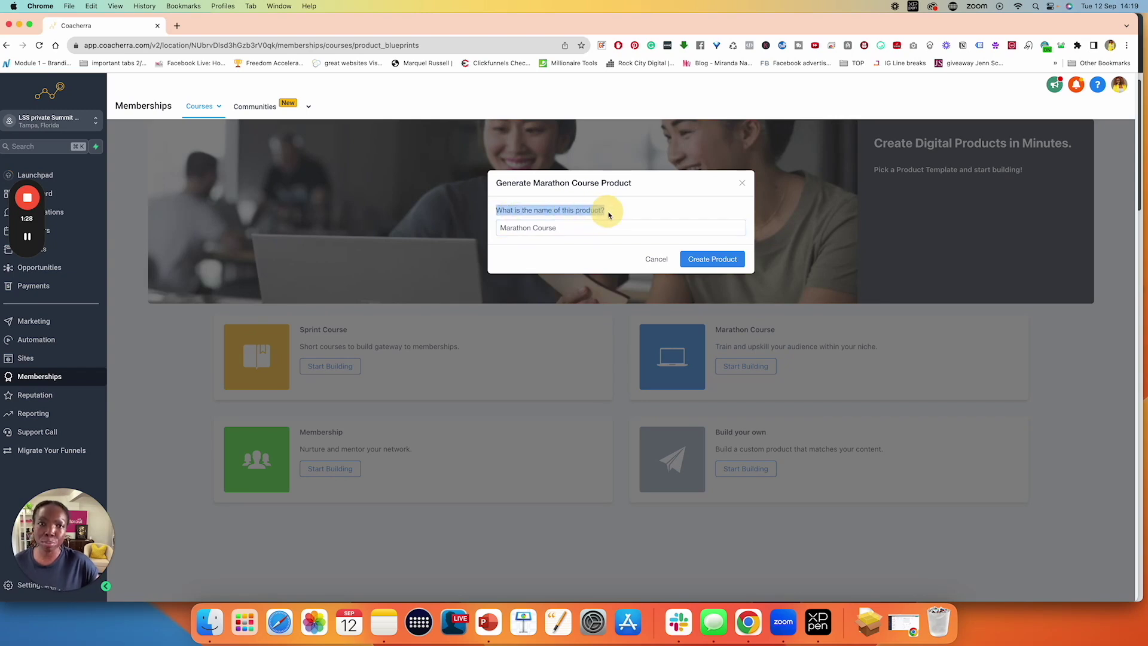
{"action": "left_click", "coordinate": [580, 227]}
{"action": "left_click_drag", "start_coordinate": [496, 228], "coordinate": [653, 226]}
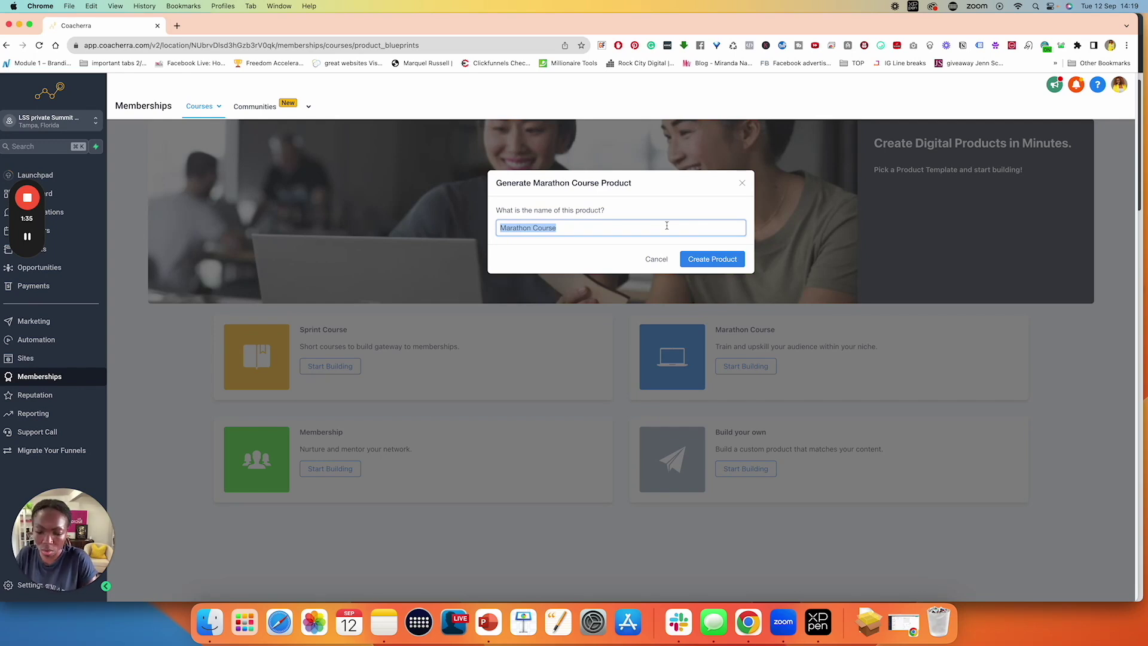
{"action": "type", "text": "ABC"}
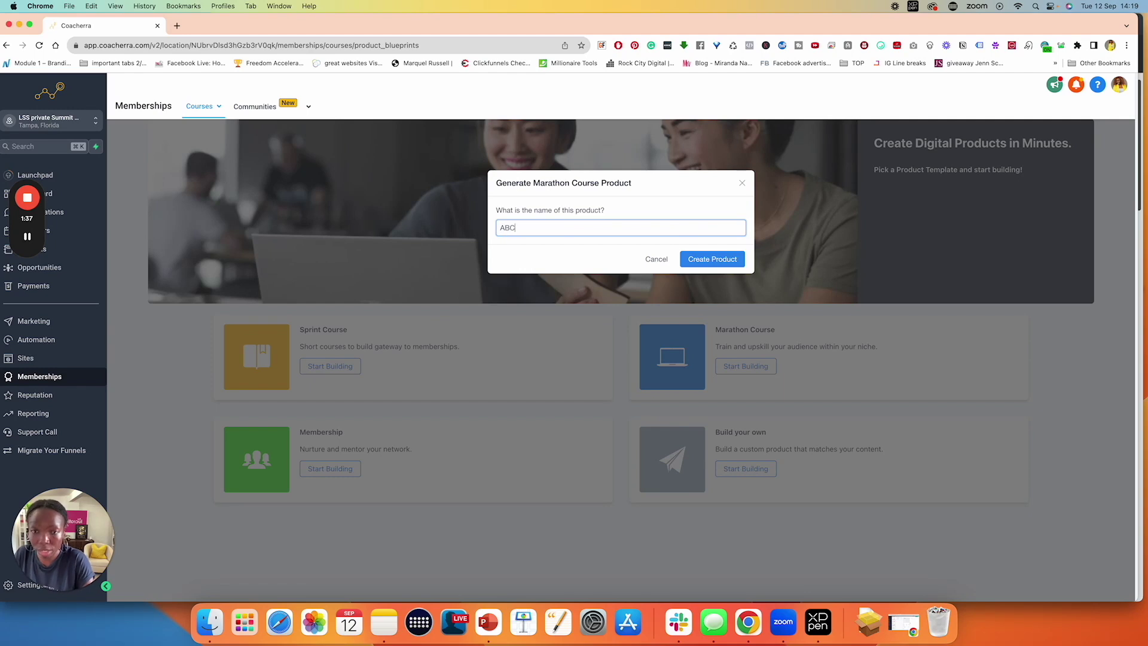
{"action": "type", "text": " Coaching"}
{"action": "left_click", "coordinate": [463, 234]}
{"action": "left_click", "coordinate": [707, 260]}
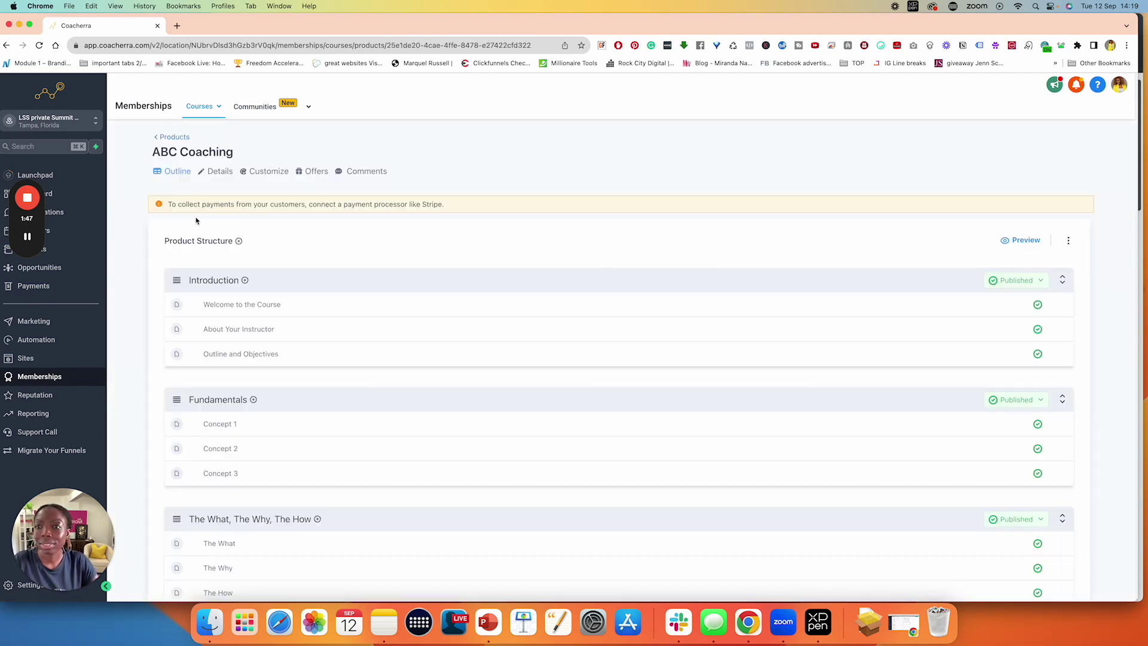
Review the payment processor notice and the ABC Coaching outline, from the Introduction category through Course Wrap Up.
{"action": "left_click_drag", "start_coordinate": [169, 204], "coordinate": [454, 204]}
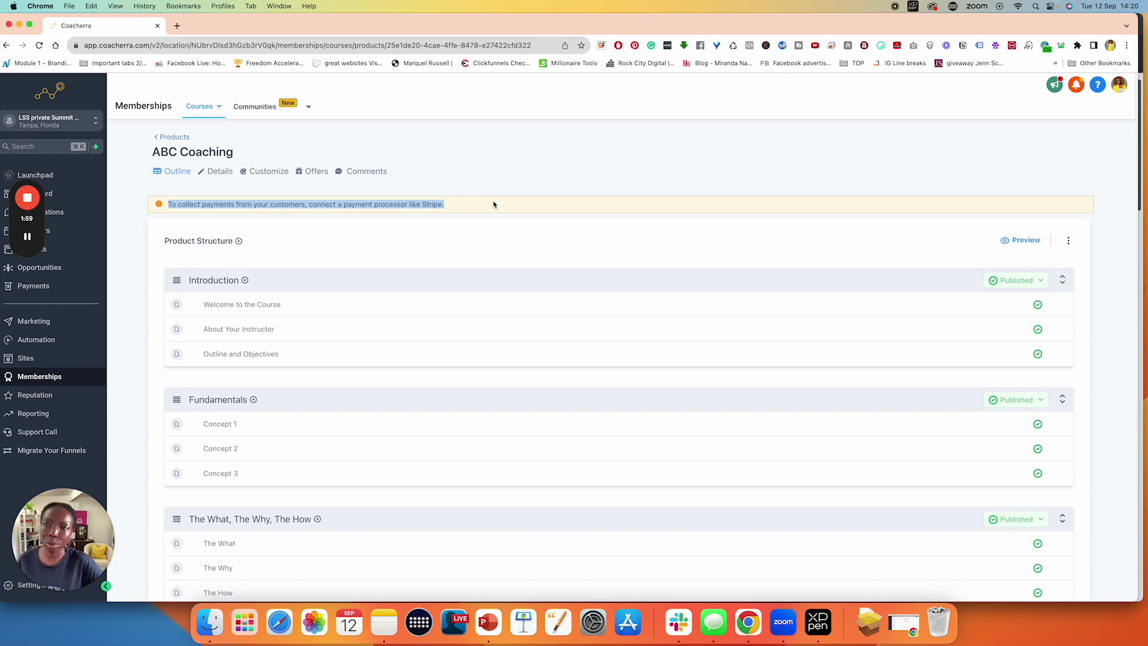
{"action": "left_click", "coordinate": [468, 209]}
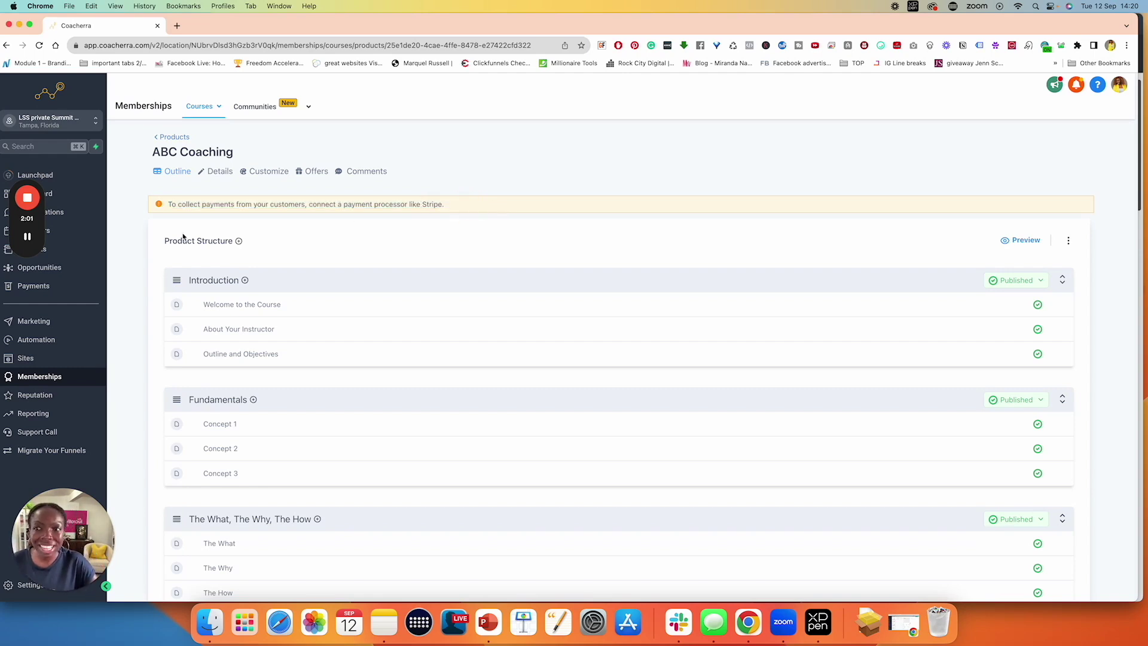
{"action": "scroll", "coordinate": [340, 374], "scroll_direction": "down", "scroll_amount": 1}
{"action": "scroll", "coordinate": [340, 375], "scroll_direction": "down", "scroll_amount": 5}
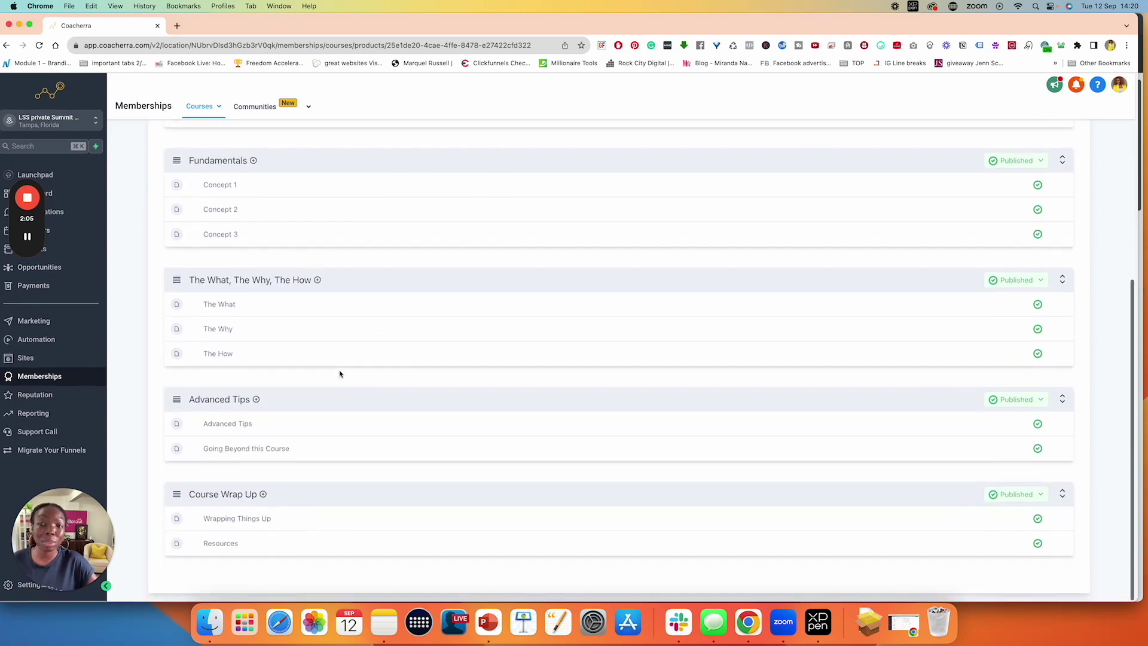
{"action": "scroll", "coordinate": [340, 375], "scroll_direction": "up", "scroll_amount": 5}
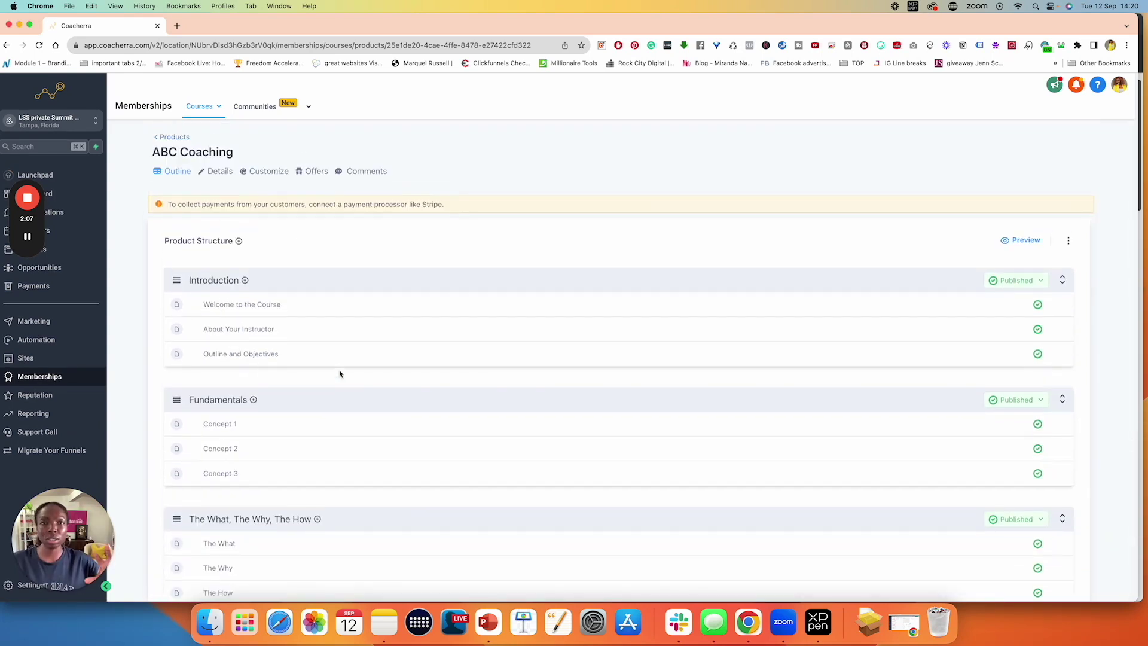
{"action": "scroll", "coordinate": [339, 374], "scroll_direction": "down", "scroll_amount": 3}
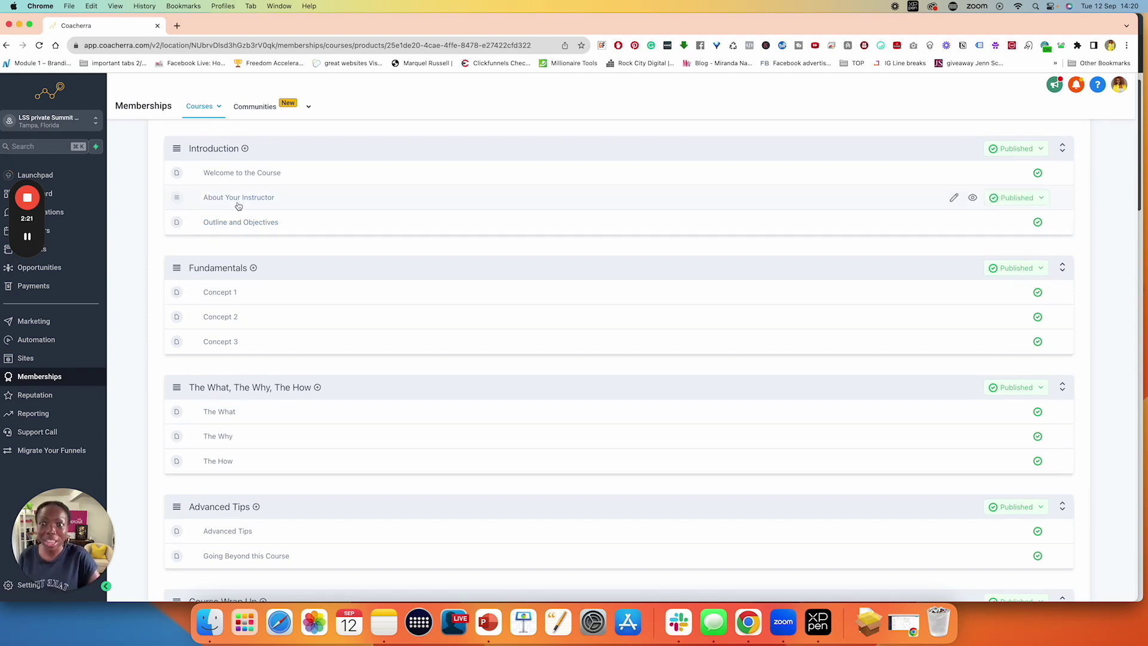
{"action": "scroll", "coordinate": [272, 415], "scroll_direction": "down", "scroll_amount": 3}
{"action": "scroll", "coordinate": [272, 414], "scroll_direction": "up", "scroll_amount": 5}
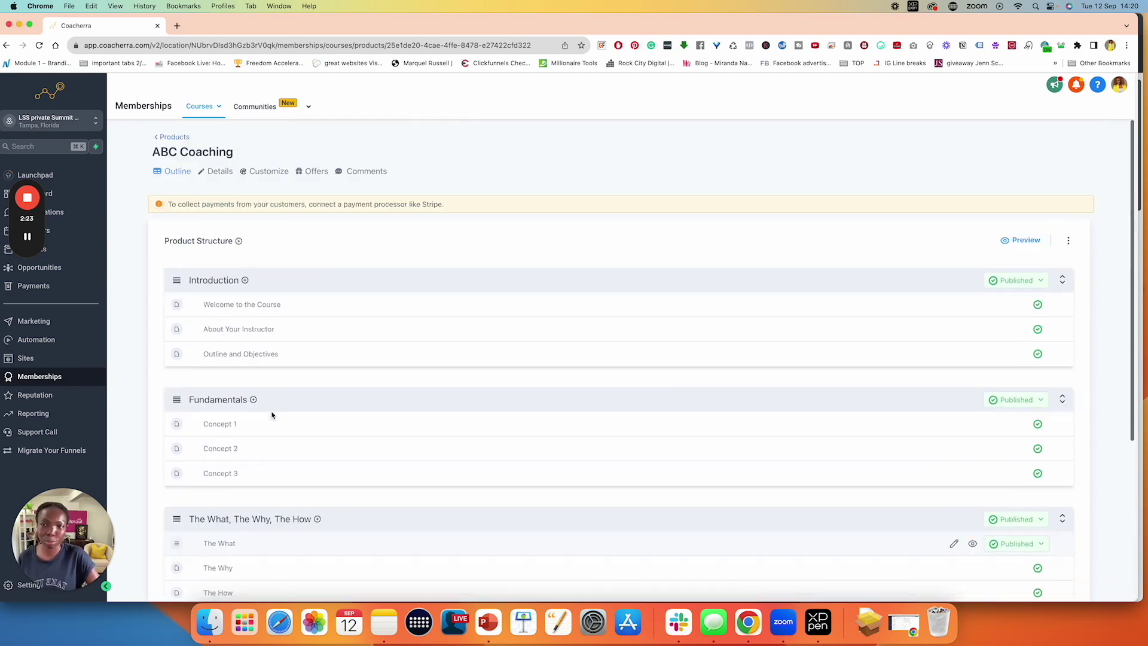
{"action": "left_click", "coordinate": [173, 176]}
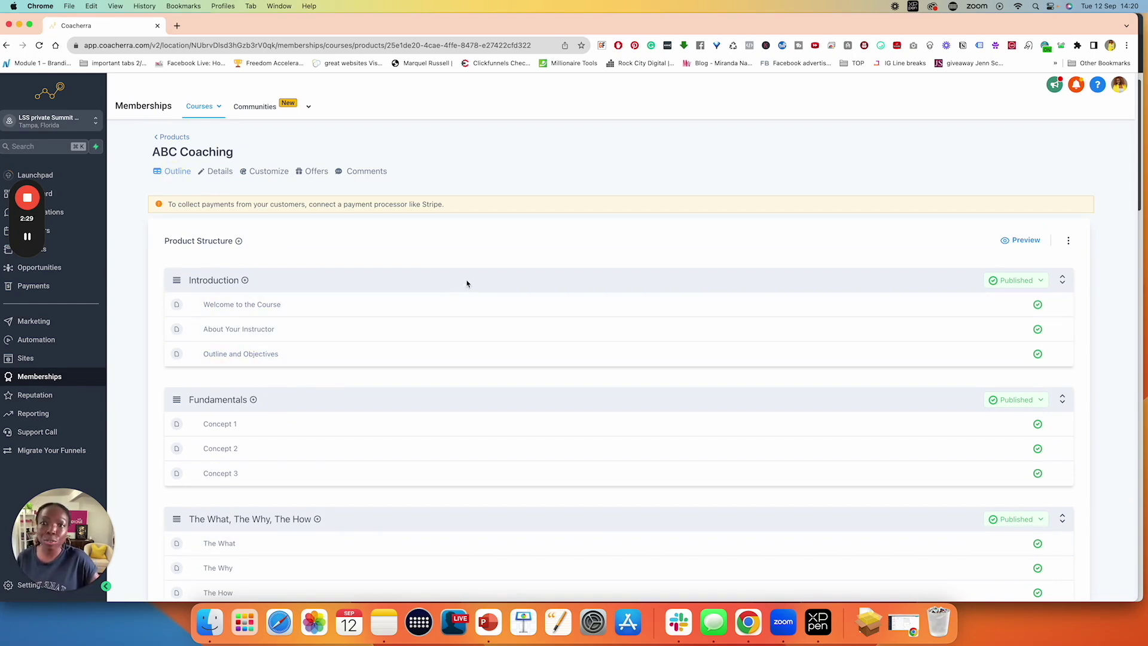
Open the Introduction category of the course and change its title to "Start Here".
{"action": "left_click", "coordinate": [216, 284]}
{"action": "left_click", "coordinate": [225, 239]}
{"action": "double_click", "coordinate": [200, 238]}
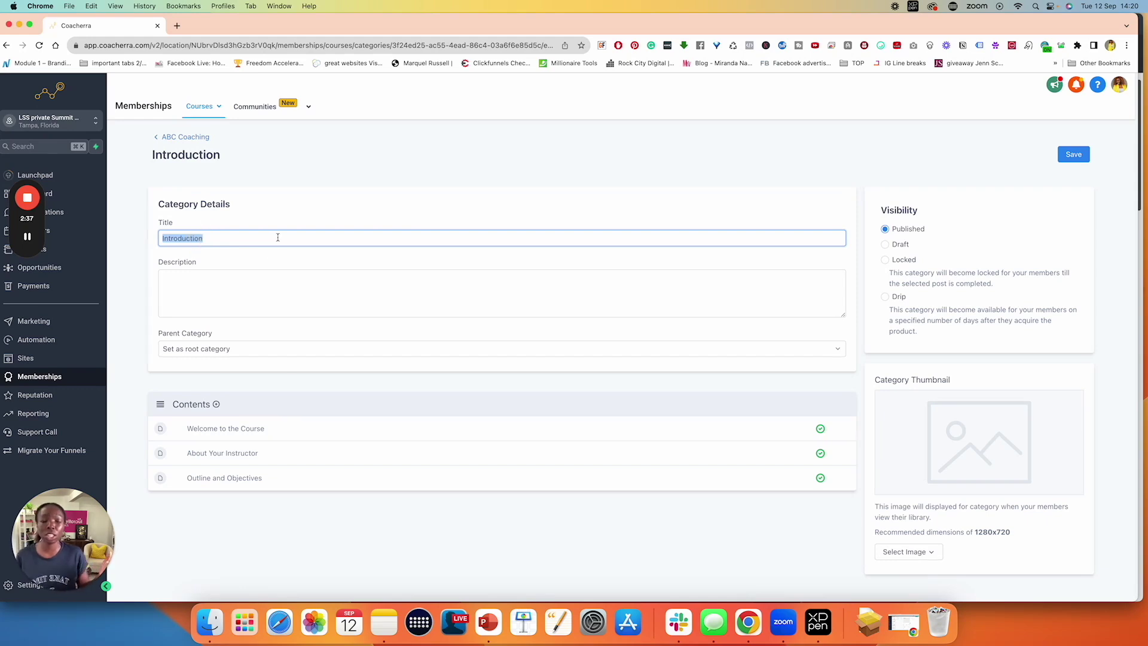
{"action": "type", "text": "start"}
{"action": "key", "text": "BackSpace"}
{"action": "key", "text": "BackSpace"}
{"action": "key", "text": "BackSpace"}
{"action": "key", "text": "BackSpace"}
{"action": "key", "text": "BackSpace"}
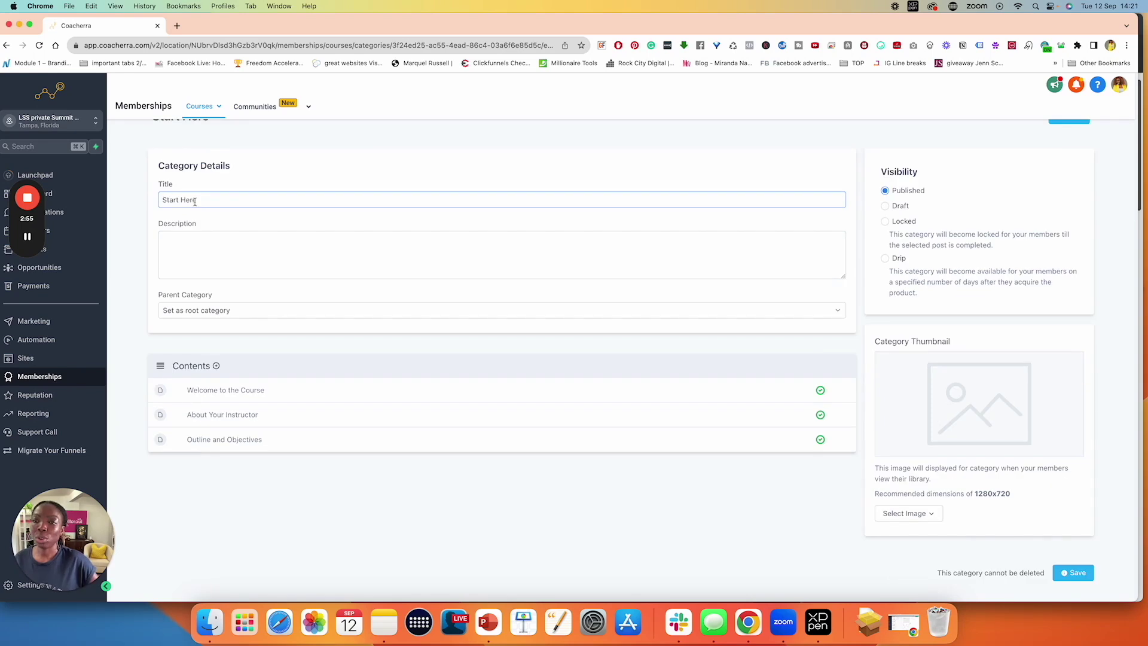
{"action": "left_click_drag", "start_coordinate": [195, 201], "coordinate": [153, 205]}
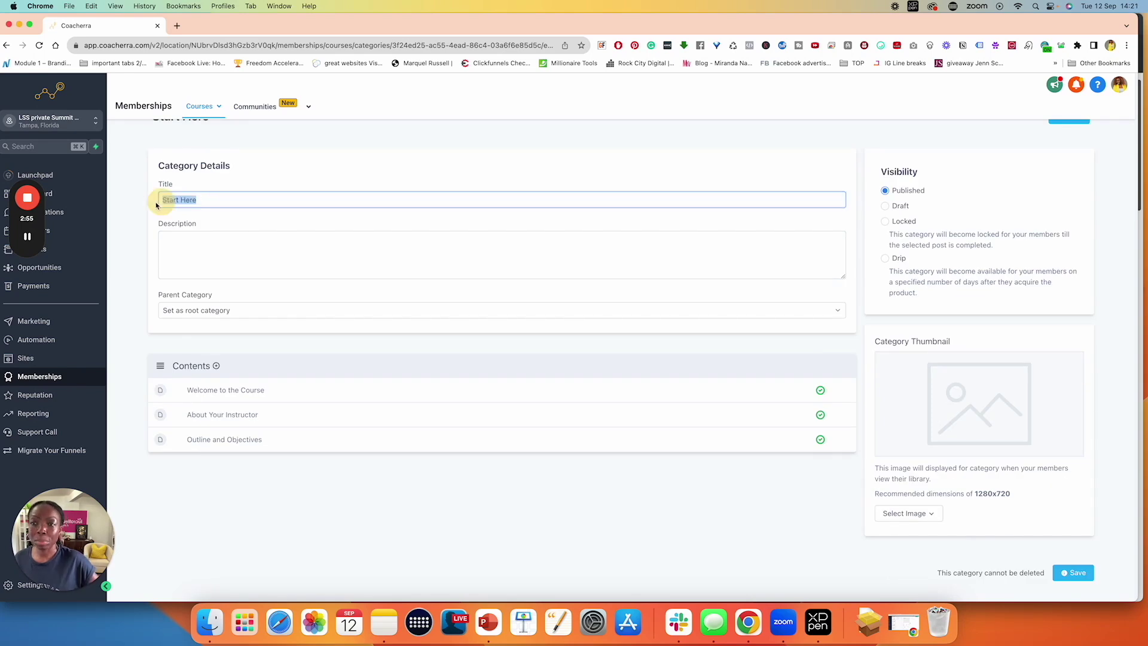
{"action": "left_click", "coordinate": [199, 248]}
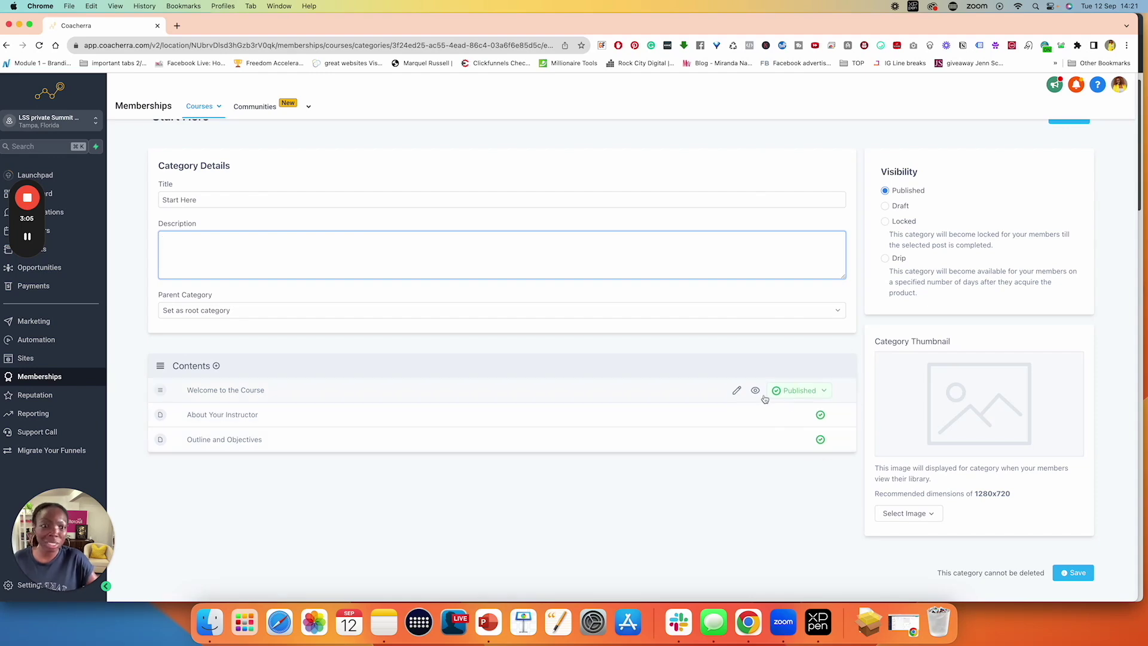
Open the Welcome to the Course post for editing and review its video upload option, title, category and body text.
{"action": "left_click", "coordinate": [823, 392]}
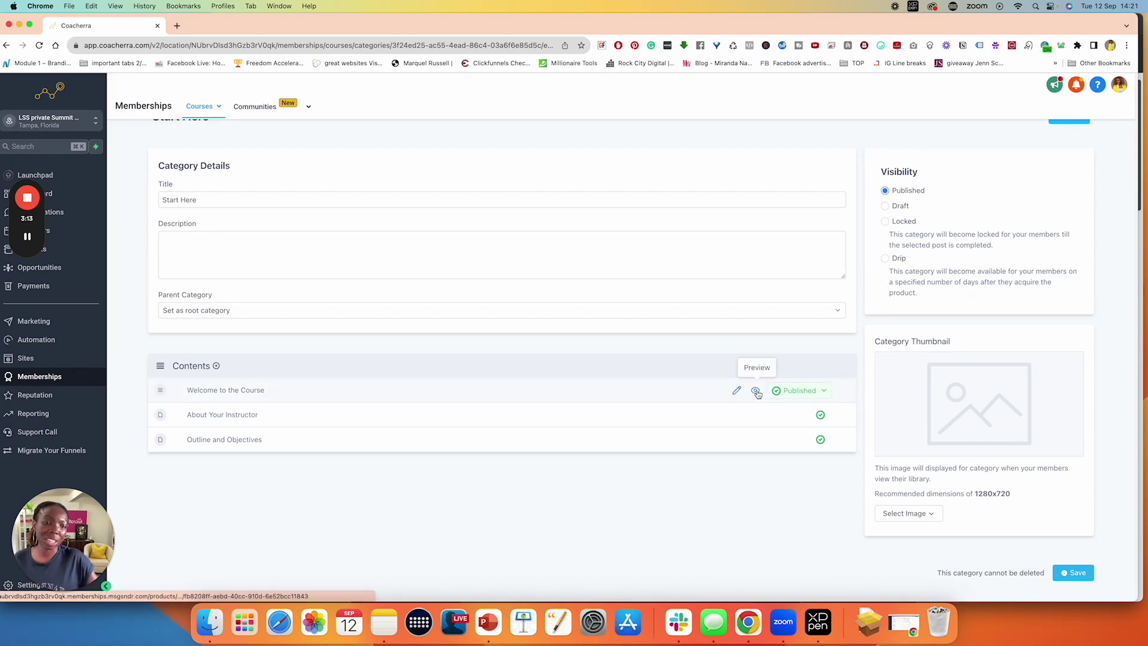
{"action": "left_click", "coordinate": [734, 392]}
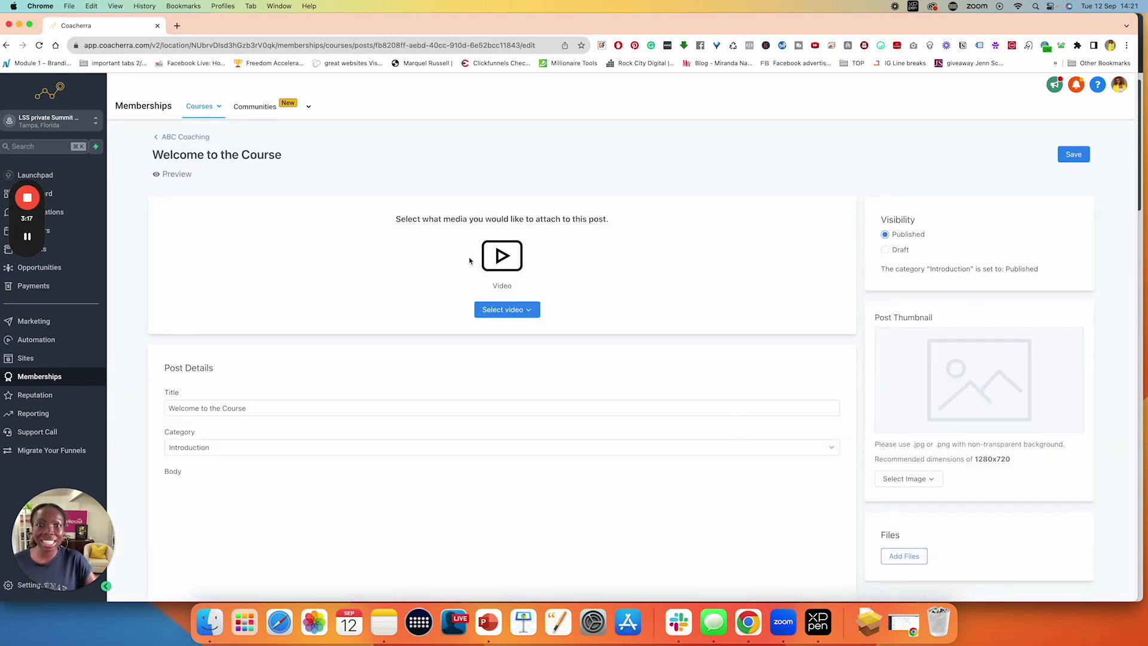
{"action": "left_click", "coordinate": [507, 310]}
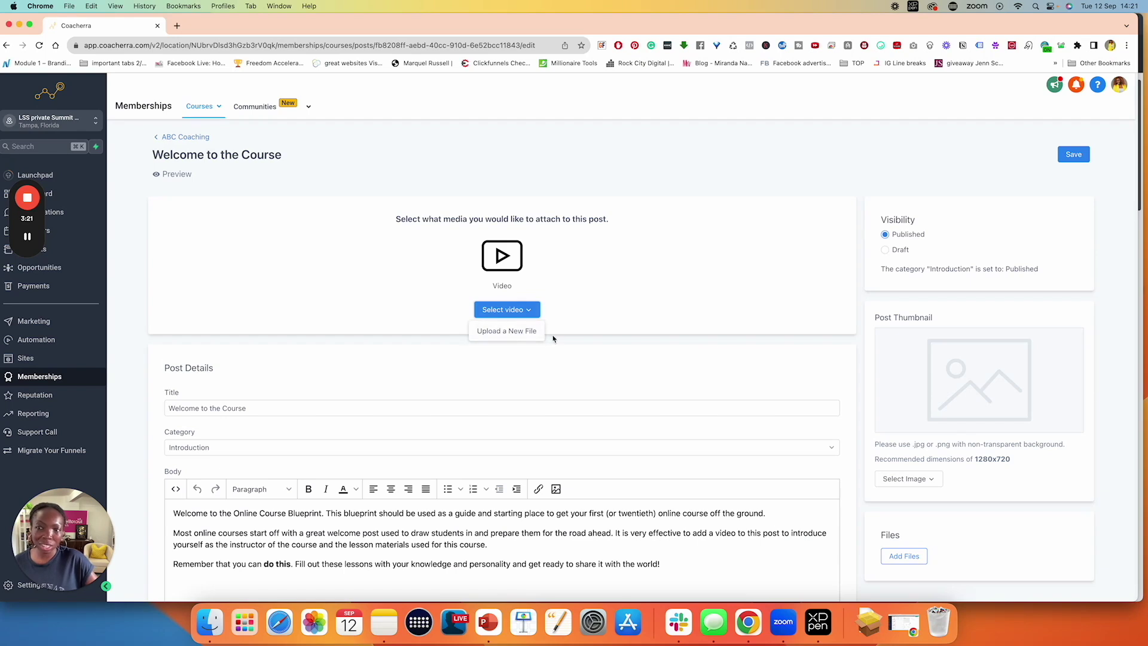
{"action": "scroll", "coordinate": [552, 339], "scroll_direction": "down", "scroll_amount": 2}
{"action": "scroll", "coordinate": [553, 339], "scroll_direction": "down", "scroll_amount": 2}
{"action": "left_click_drag", "start_coordinate": [247, 240], "coordinate": [153, 239]}
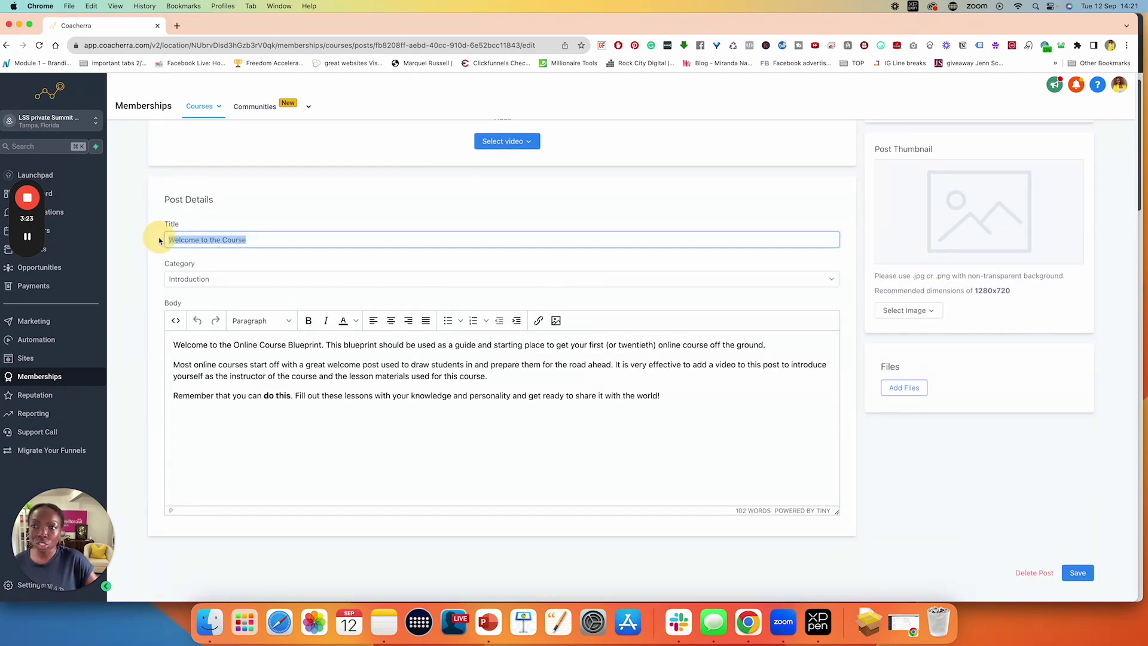
{"action": "left_click", "coordinate": [215, 280]}
{"action": "left_click", "coordinate": [193, 352]}
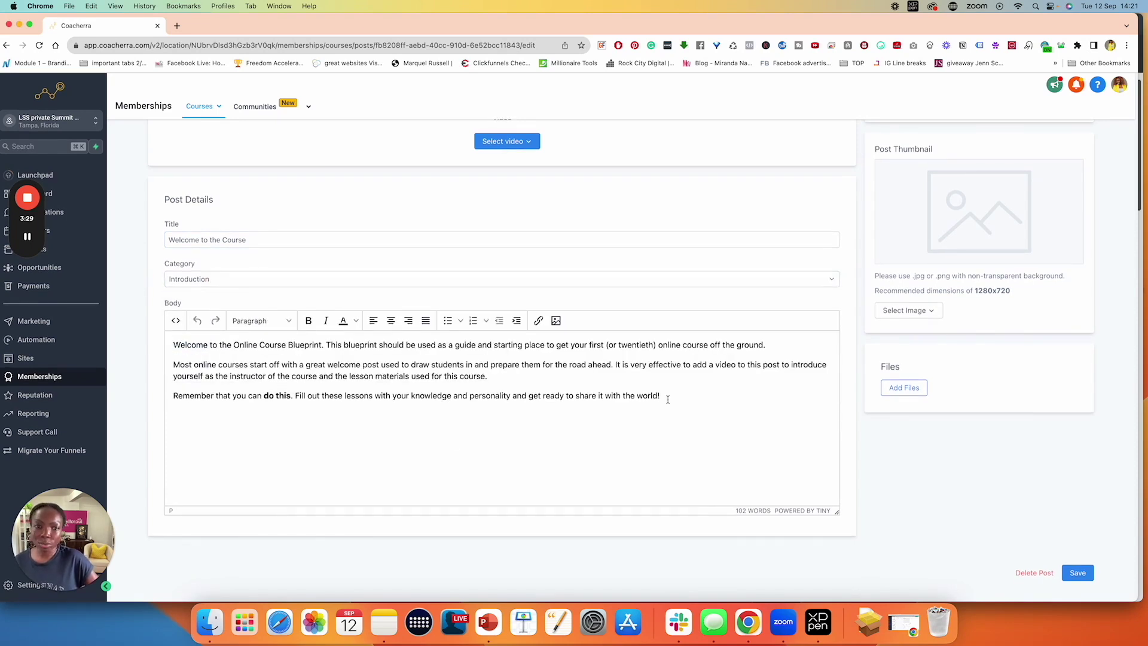
{"action": "left_click_drag", "start_coordinate": [657, 396], "coordinate": [168, 350]}
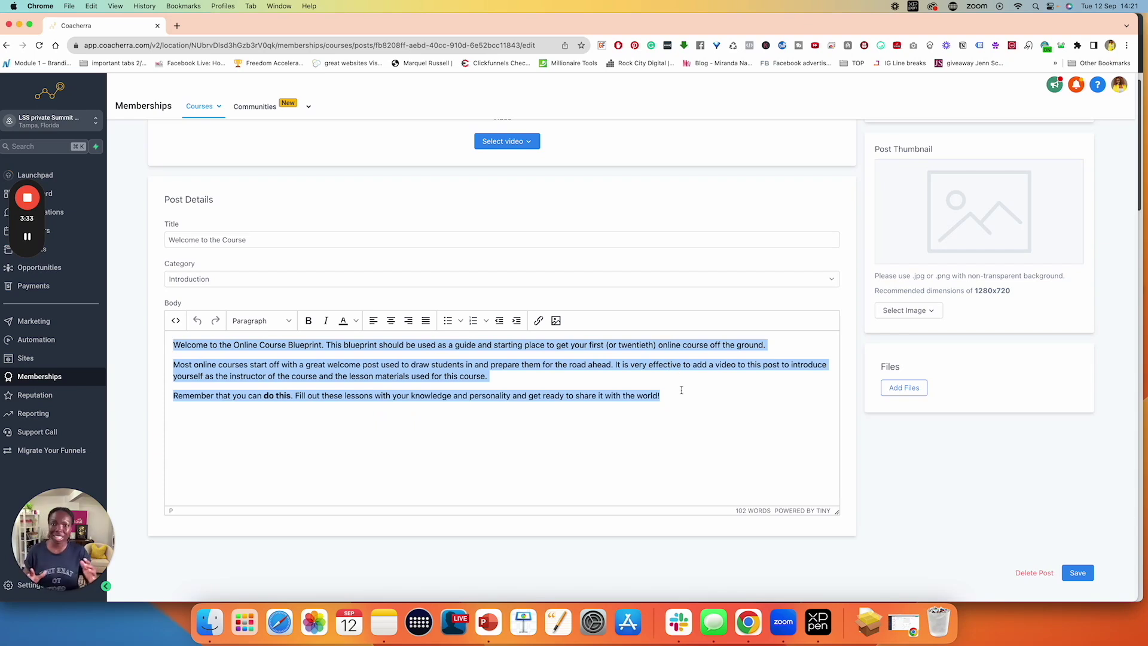
{"action": "left_click", "coordinate": [604, 462]}
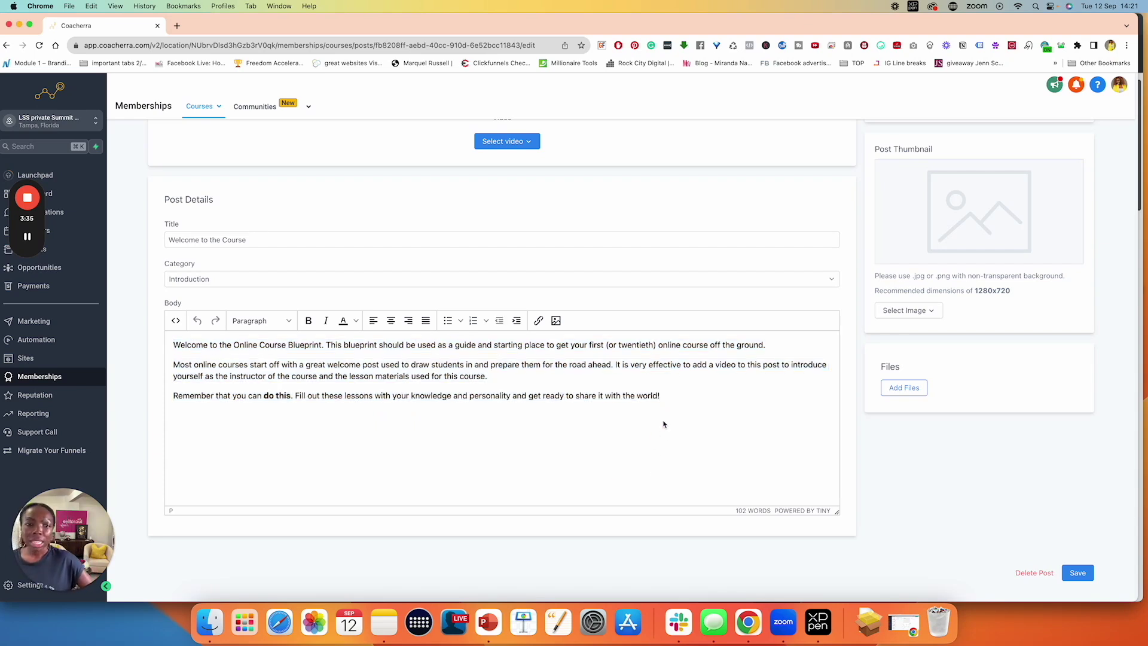
Add the line "CLICK HERE TO SCHEDULE ONBOARDING" below the last paragraph of the post body.
{"action": "key", "text": "super+s"}
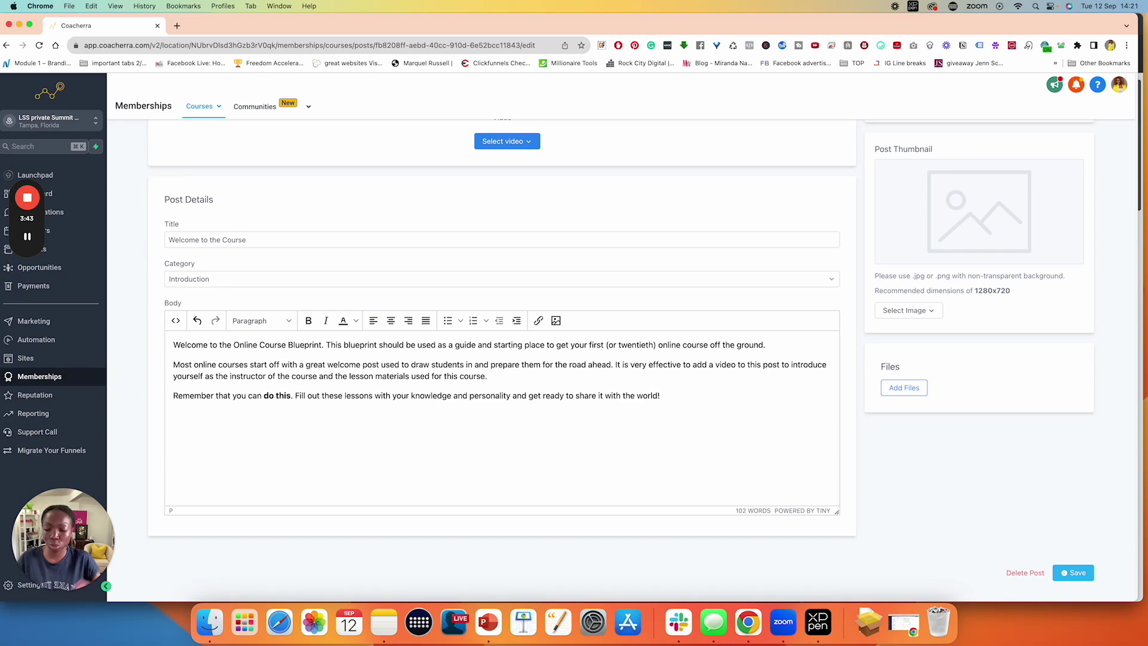
{"action": "type", "text": "CLICK HE"}
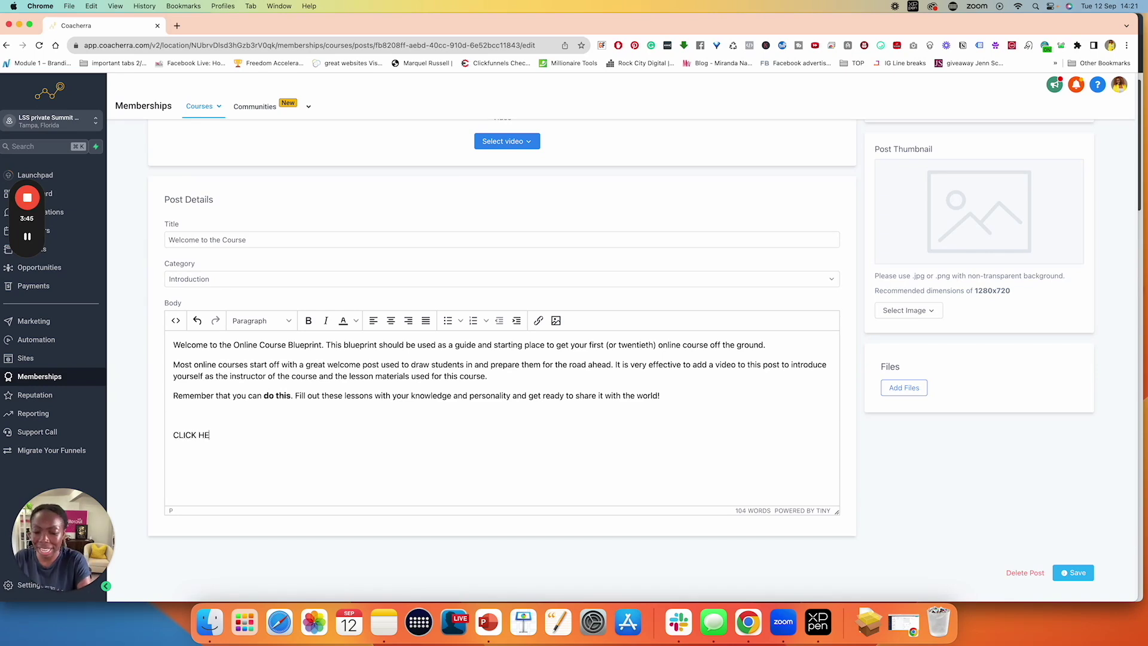
{"action": "type", "text": "RE TO SCHEDULE"}
{"action": "key", "text": "BackSpace"}
{"action": "key", "text": "BackSpace"}
{"action": "key", "text": "BackSpace"}
{"action": "key", "text": "BackSpace"}
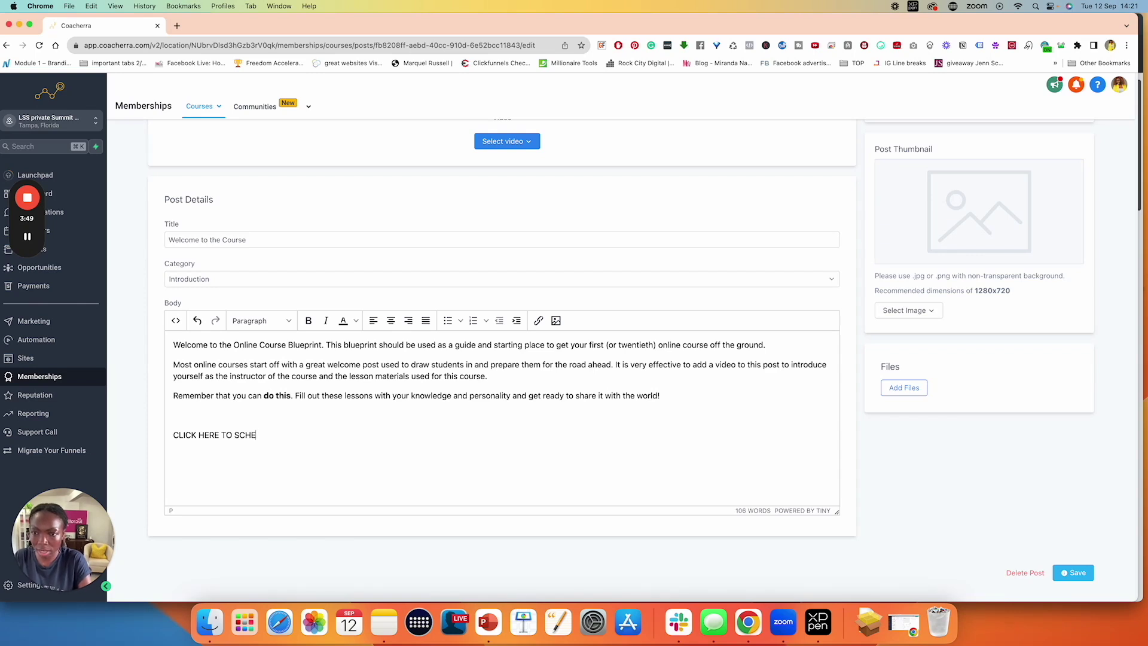
{"action": "type", "text": "DU"}
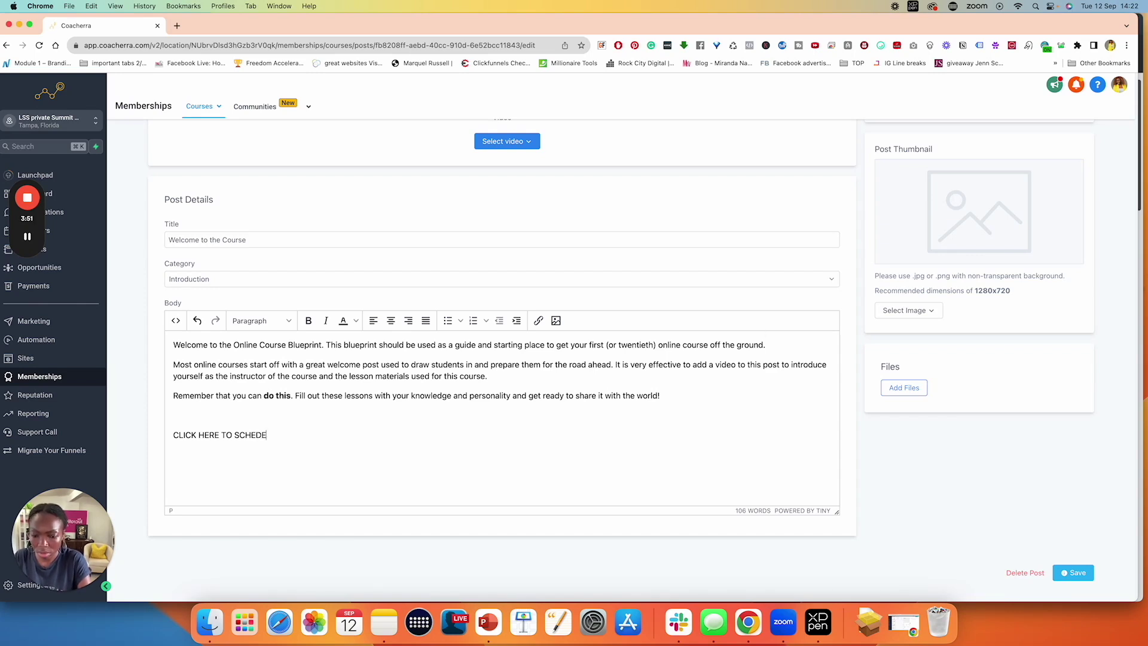
{"action": "type", "text": "LE ONBOARDING"}
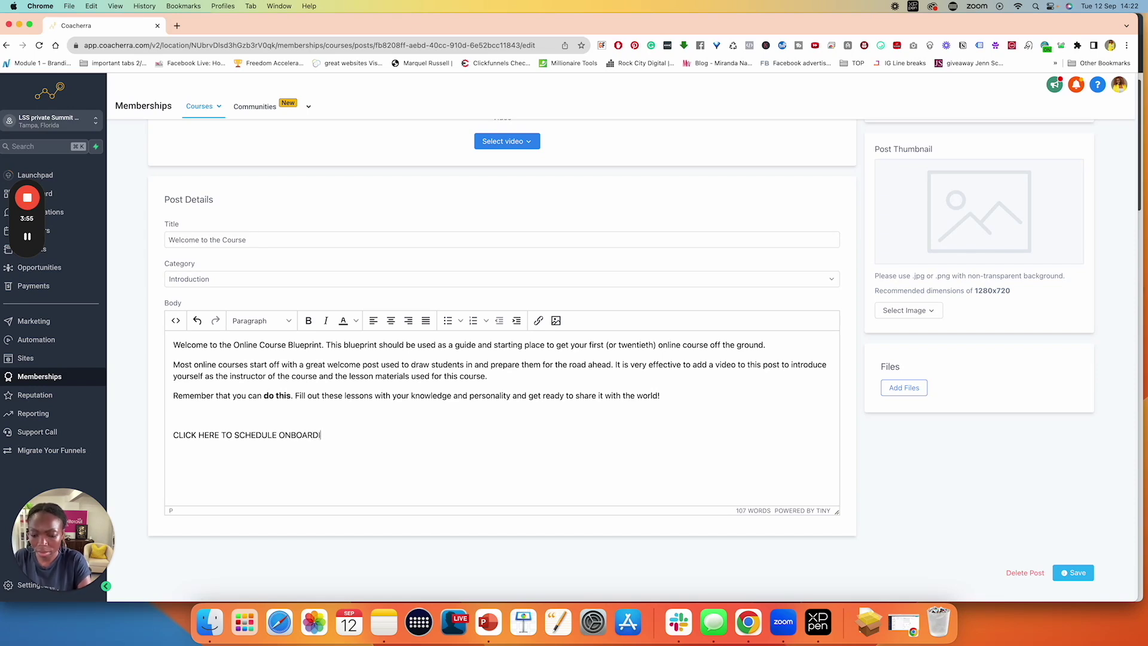
{"action": "triple_click", "coordinate": [288, 434]}
{"action": "left_click", "coordinate": [538, 320]}
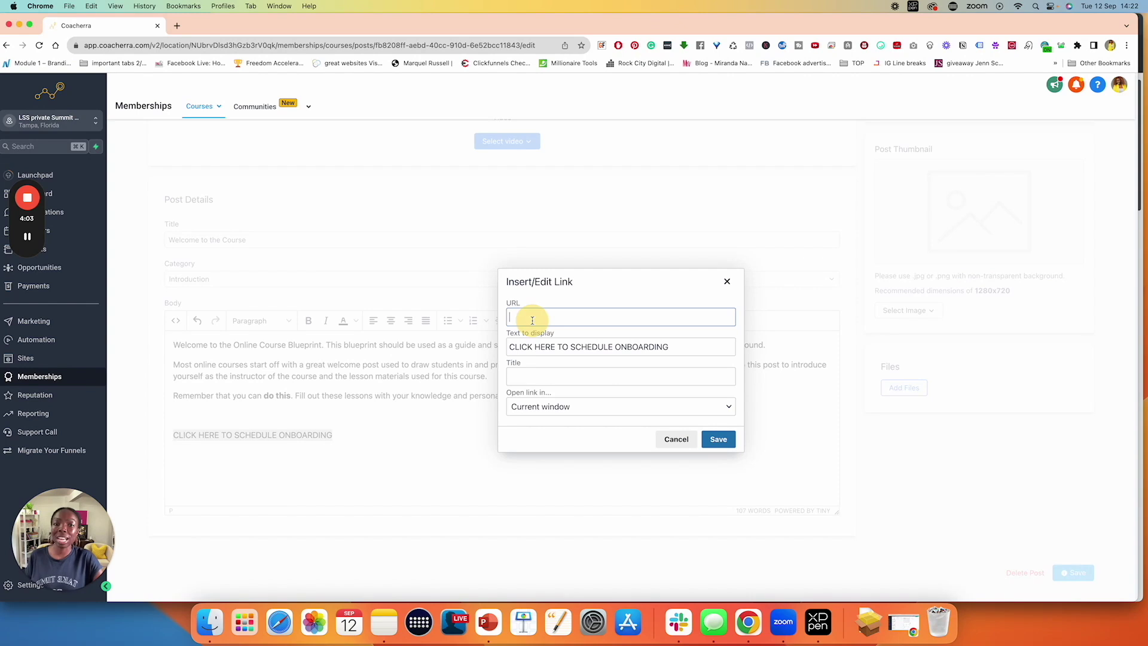
{"action": "type", "text": "www.PAM"}
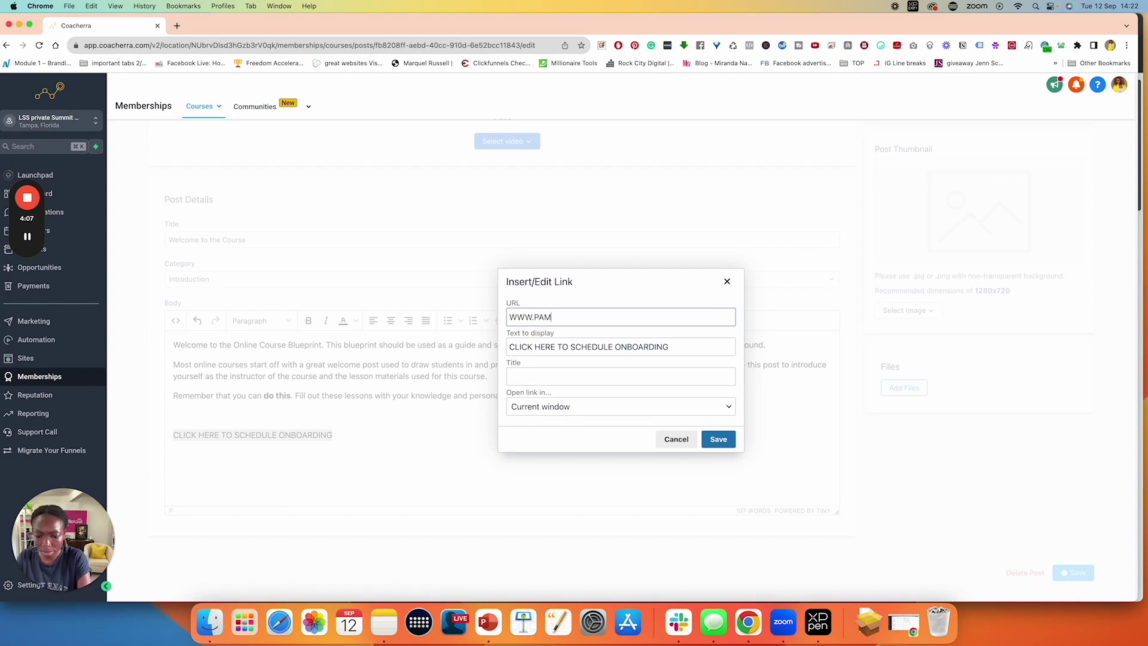
{"action": "type", "text": "OBASA.COM"}
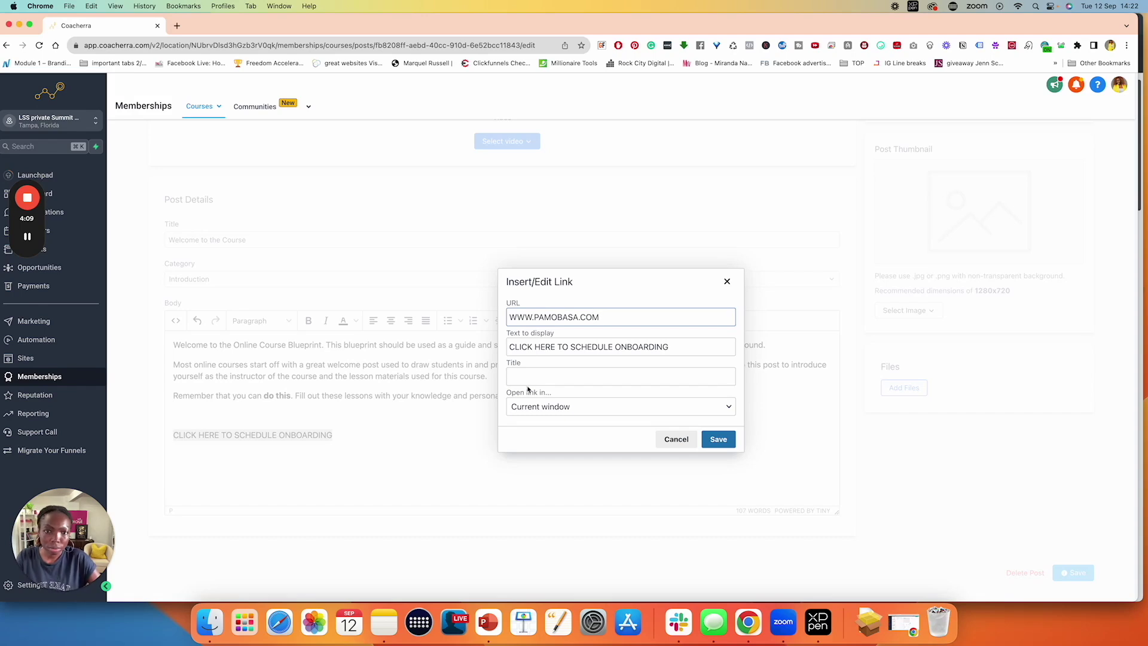
{"action": "left_click", "coordinate": [686, 411]}
{"action": "left_click", "coordinate": [544, 443]}
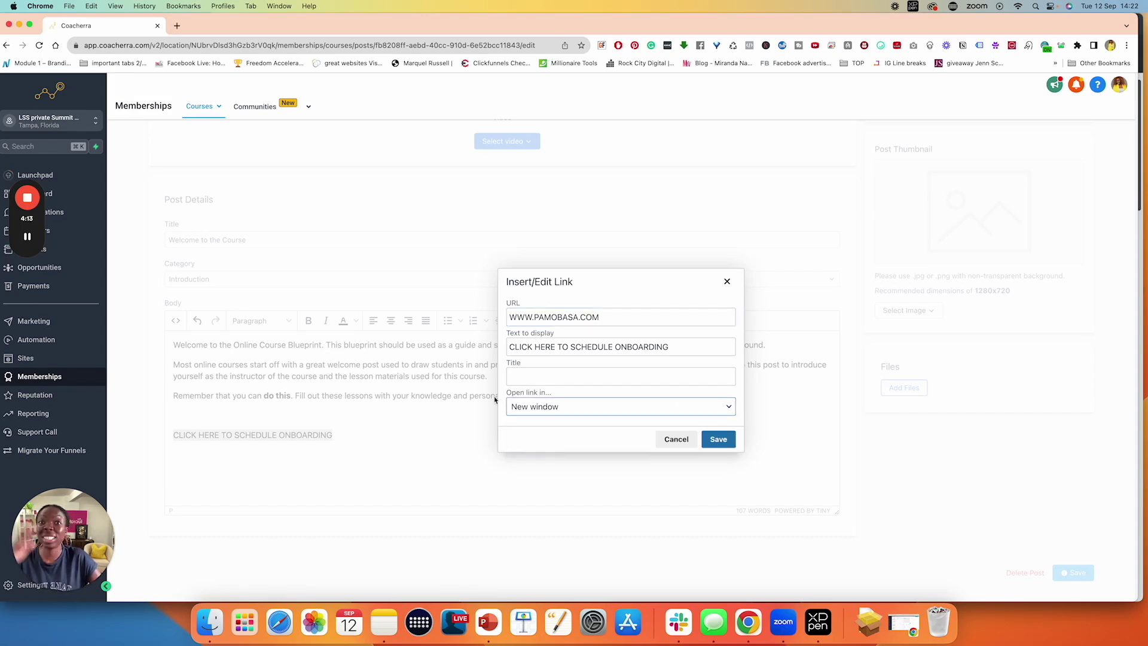
{"action": "left_click", "coordinate": [722, 442]}
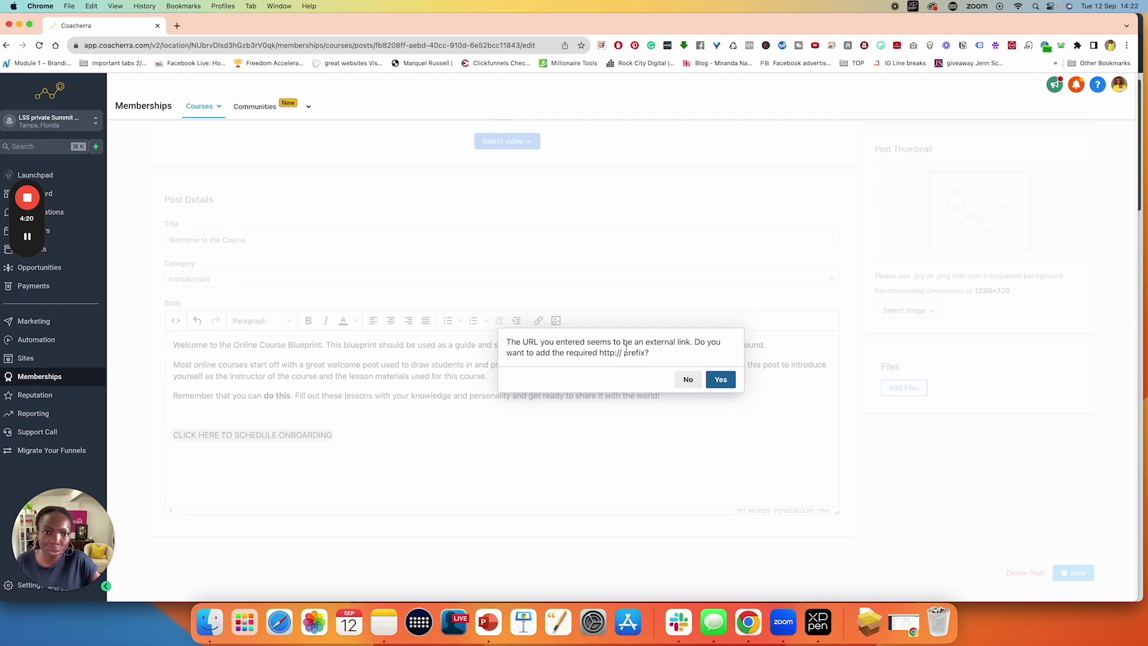
{"action": "left_click", "coordinate": [718, 385]}
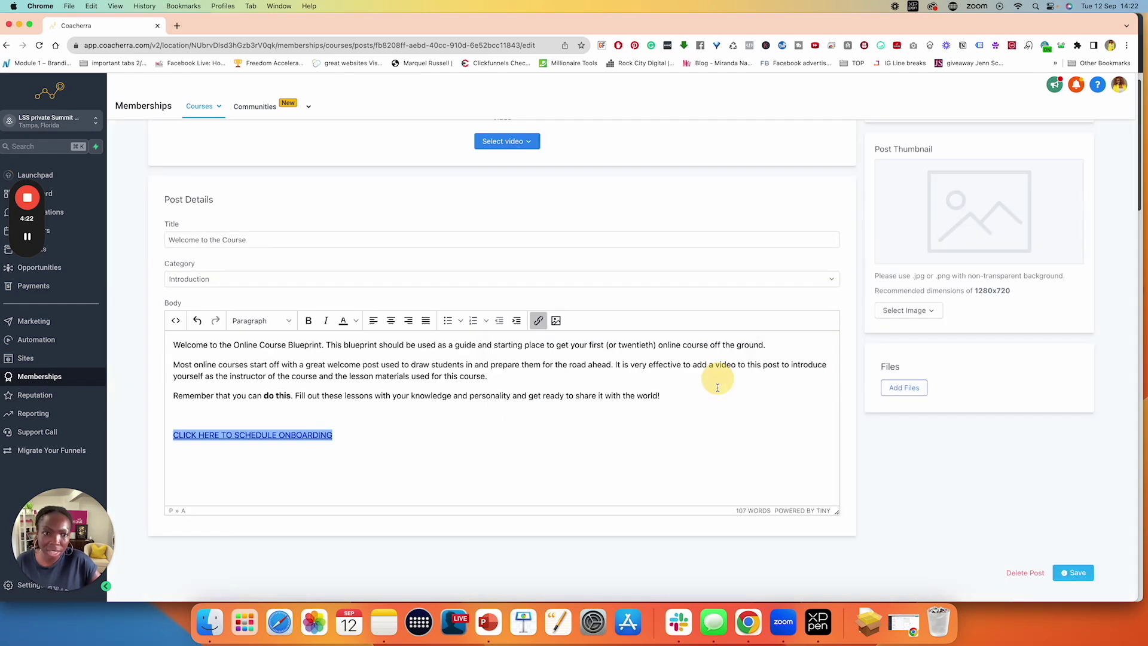
{"action": "left_click", "coordinate": [418, 434]}
{"action": "left_click", "coordinate": [357, 437]}
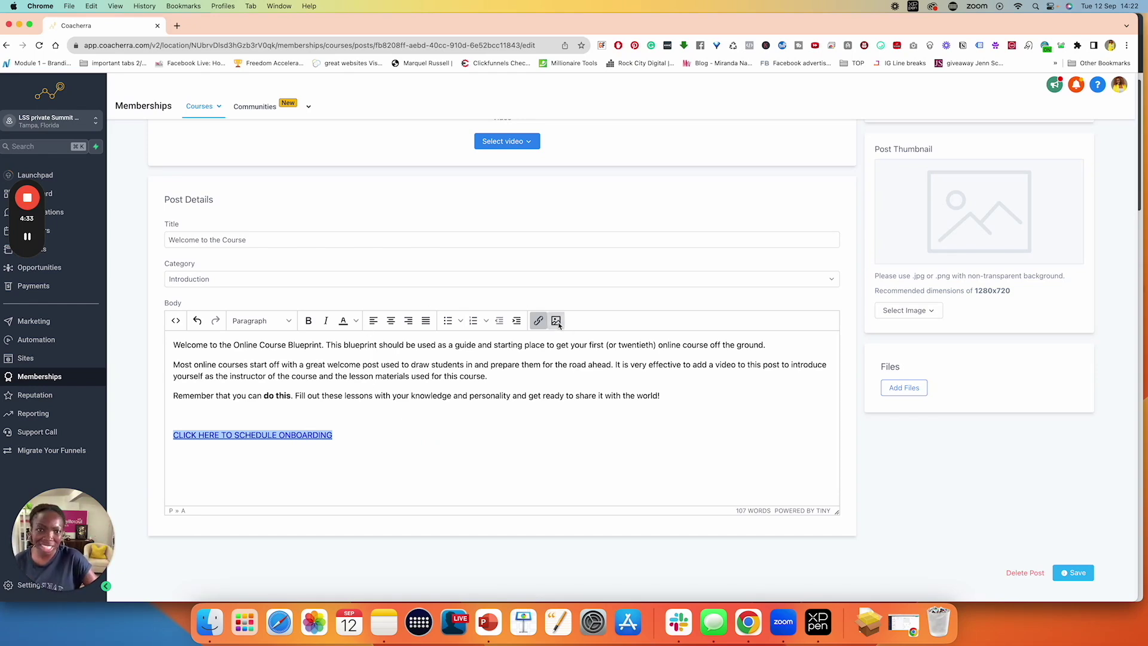
Examine the post's media and visibility settings, the recommended thumbnail dimensions, and the image and file upload options.
{"action": "scroll", "coordinate": [494, 354], "scroll_direction": "down", "scroll_amount": 1}
{"action": "scroll", "coordinate": [494, 354], "scroll_direction": "up", "scroll_amount": 5}
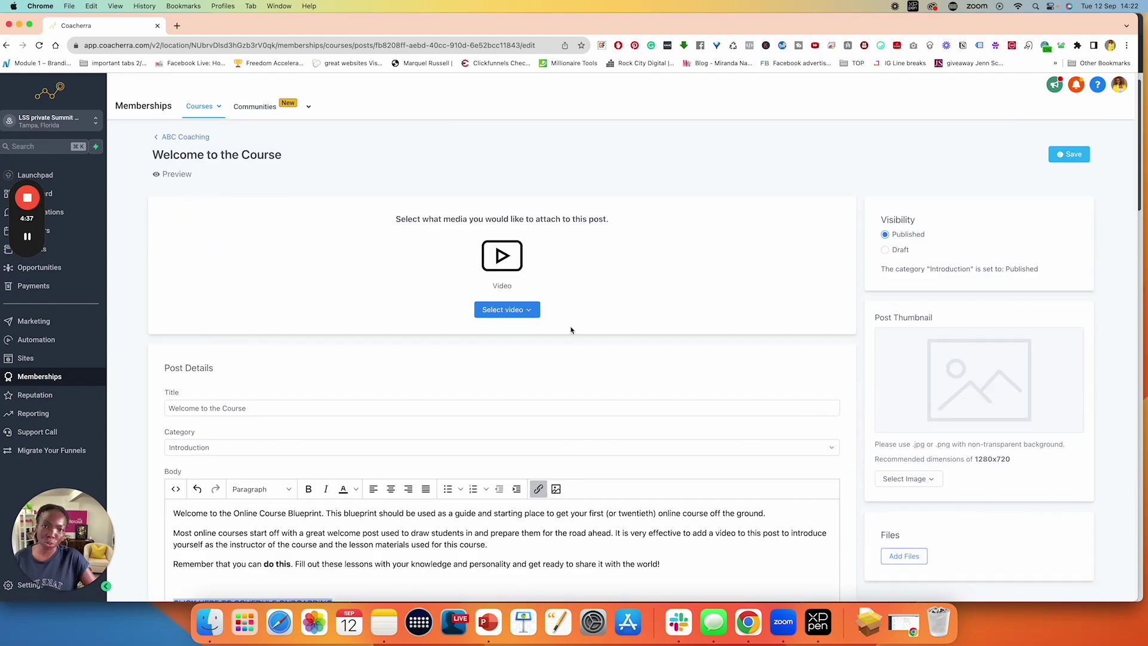
{"action": "scroll", "coordinate": [982, 209], "scroll_direction": "down", "scroll_amount": 1}
{"action": "scroll", "coordinate": [982, 209], "scroll_direction": "down", "scroll_amount": 2}
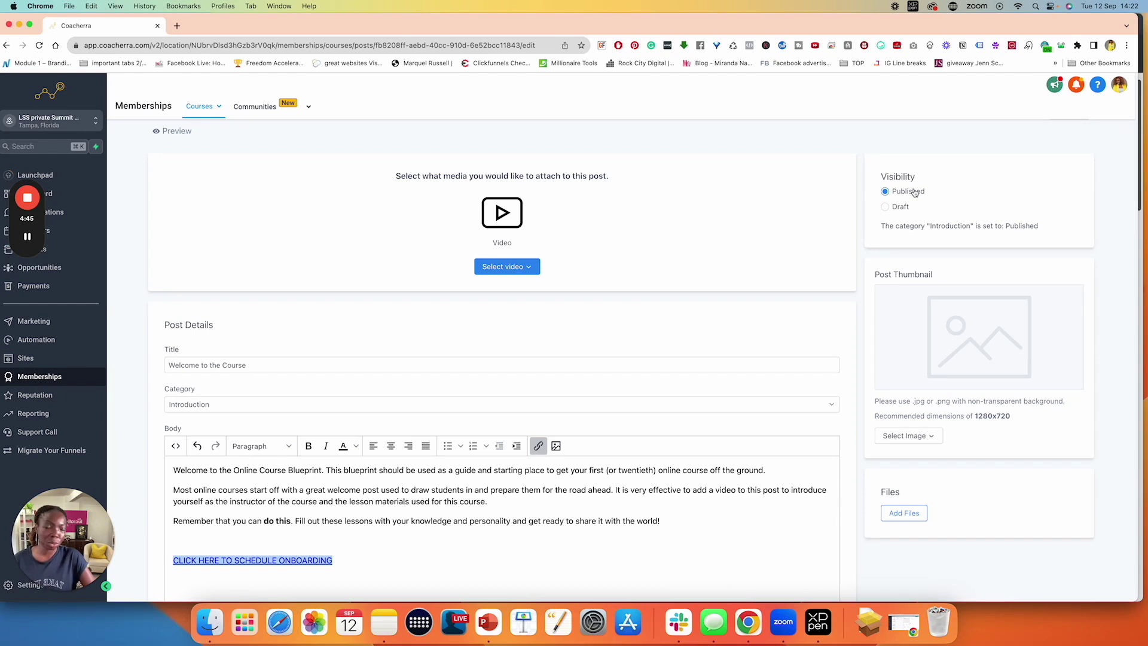
{"action": "scroll", "coordinate": [914, 193], "scroll_direction": "down", "scroll_amount": 4}
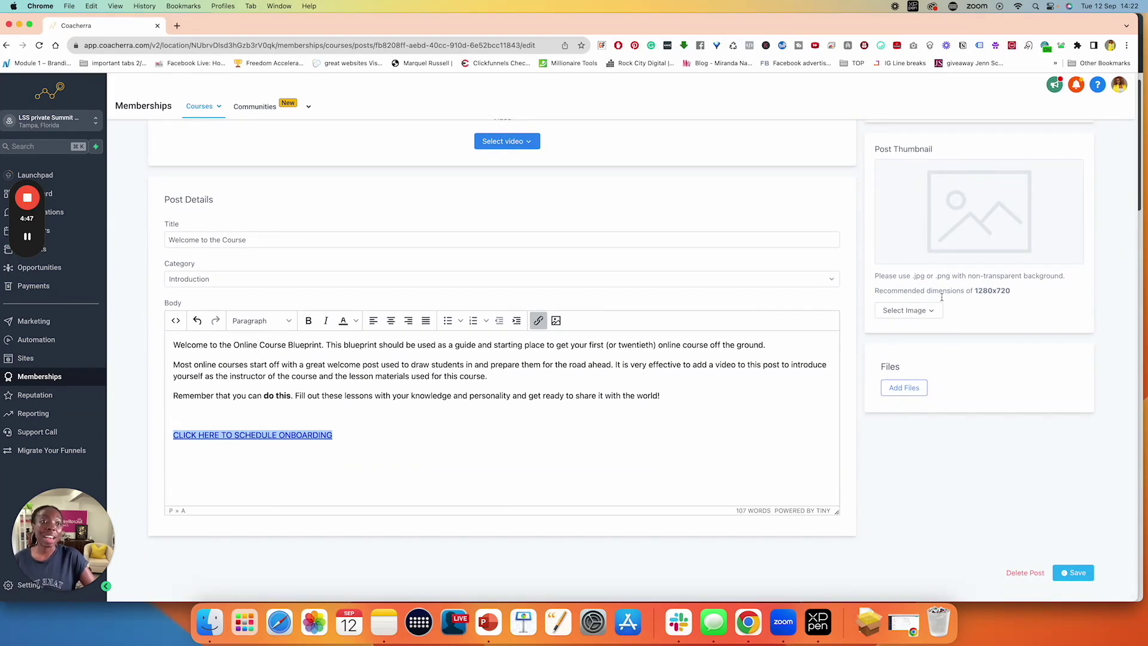
{"action": "left_click_drag", "start_coordinate": [1016, 291], "coordinate": [976, 291]}
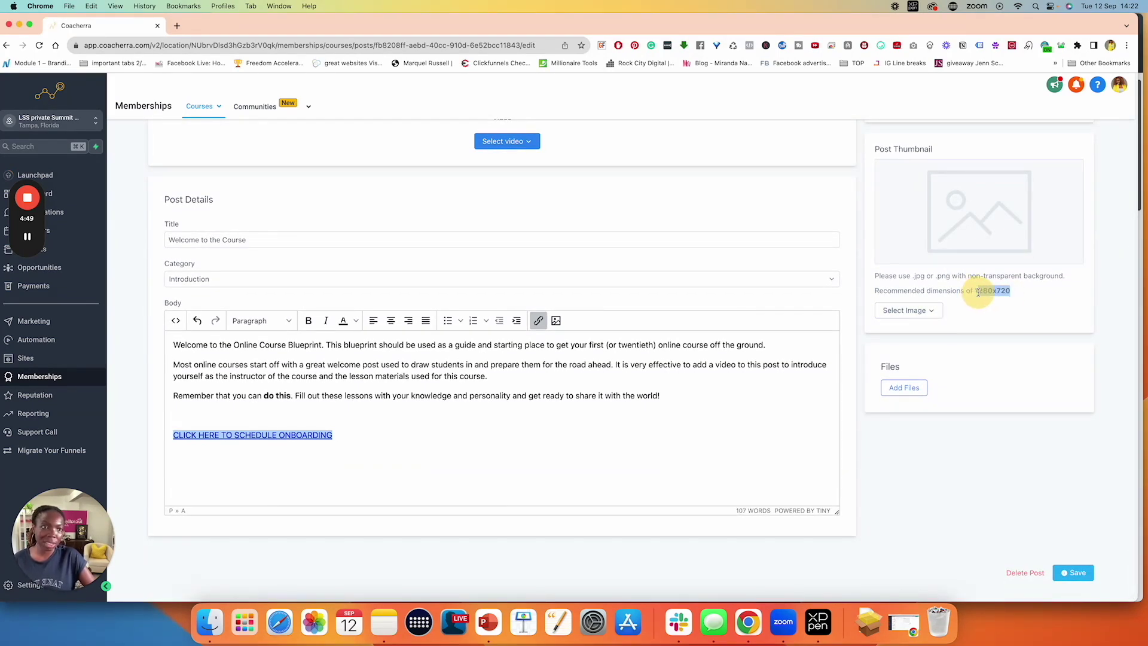
{"action": "left_click", "coordinate": [934, 310]}
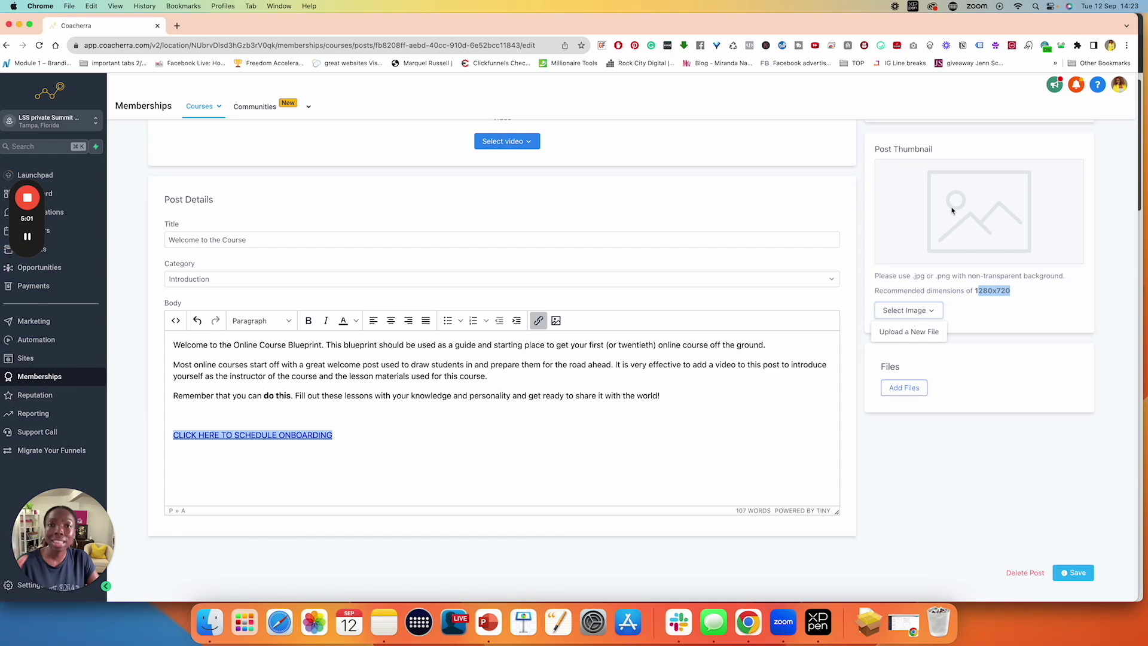
{"action": "left_click", "coordinate": [1089, 248]}
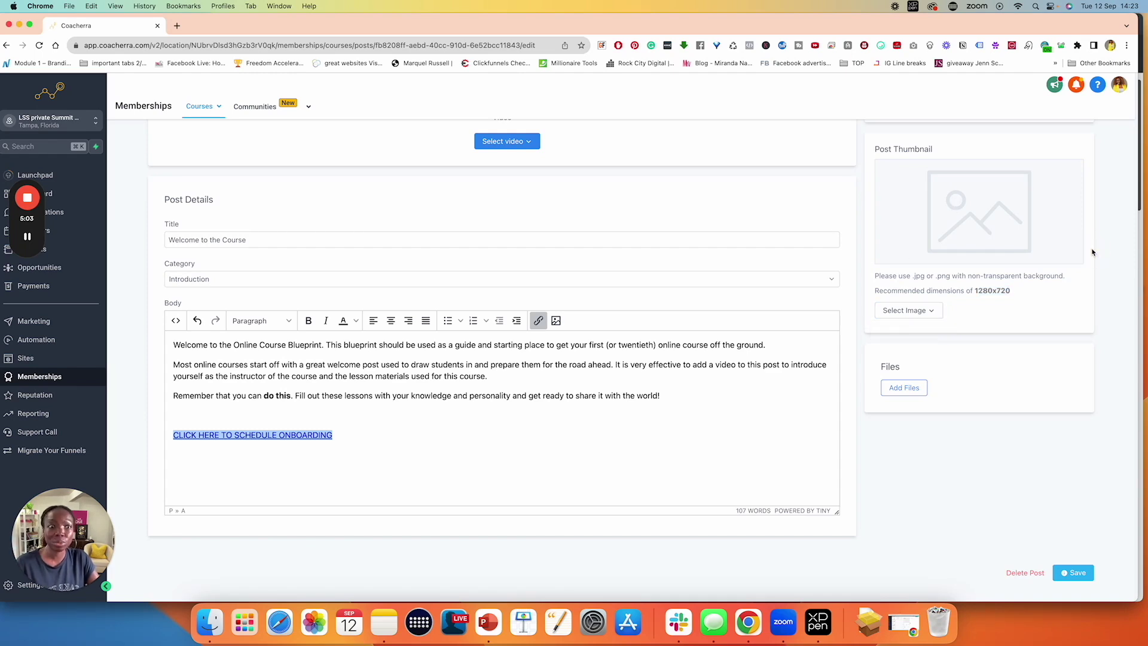
{"action": "left_click", "coordinate": [890, 390]}
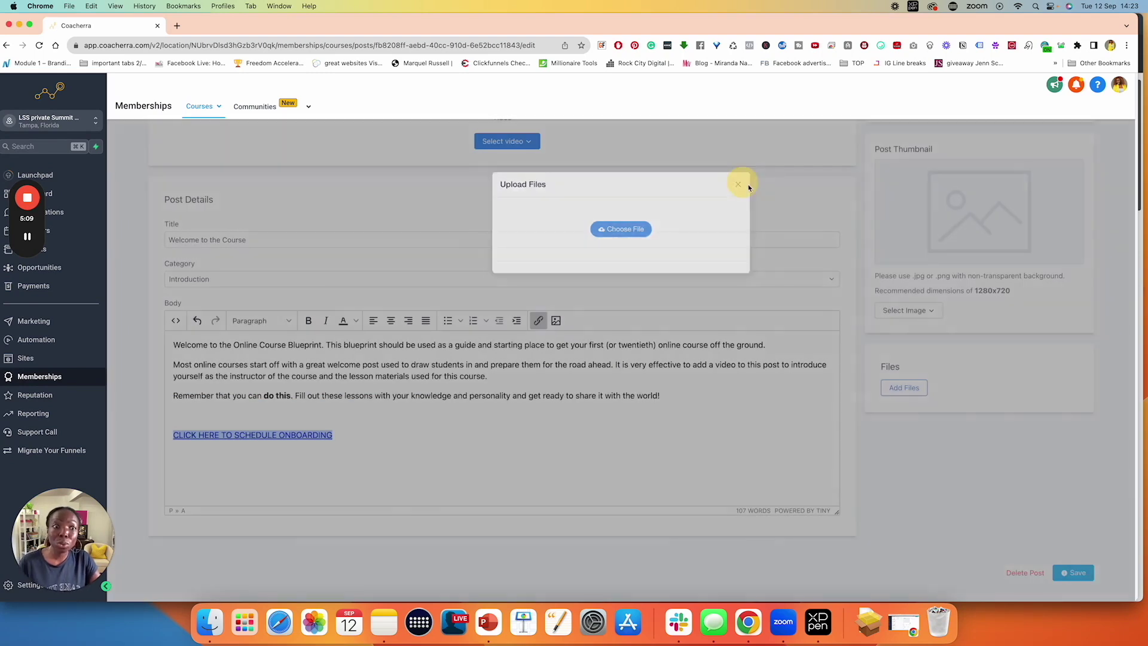
{"action": "left_click", "coordinate": [742, 183]}
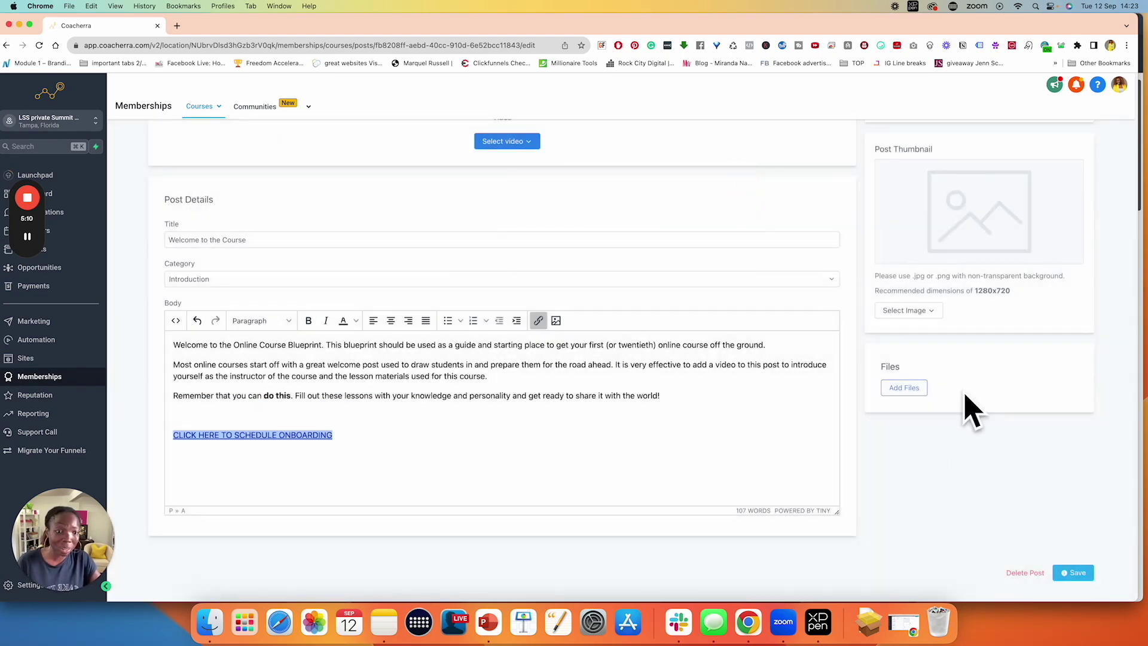
Save the Welcome to the Course post and return to the ABC Coaching outline.
{"action": "scroll", "coordinate": [966, 397], "scroll_direction": "up", "scroll_amount": 3}
{"action": "scroll", "coordinate": [963, 395], "scroll_direction": "down", "scroll_amount": 5}
{"action": "scroll", "coordinate": [962, 393], "scroll_direction": "up", "scroll_amount": 5}
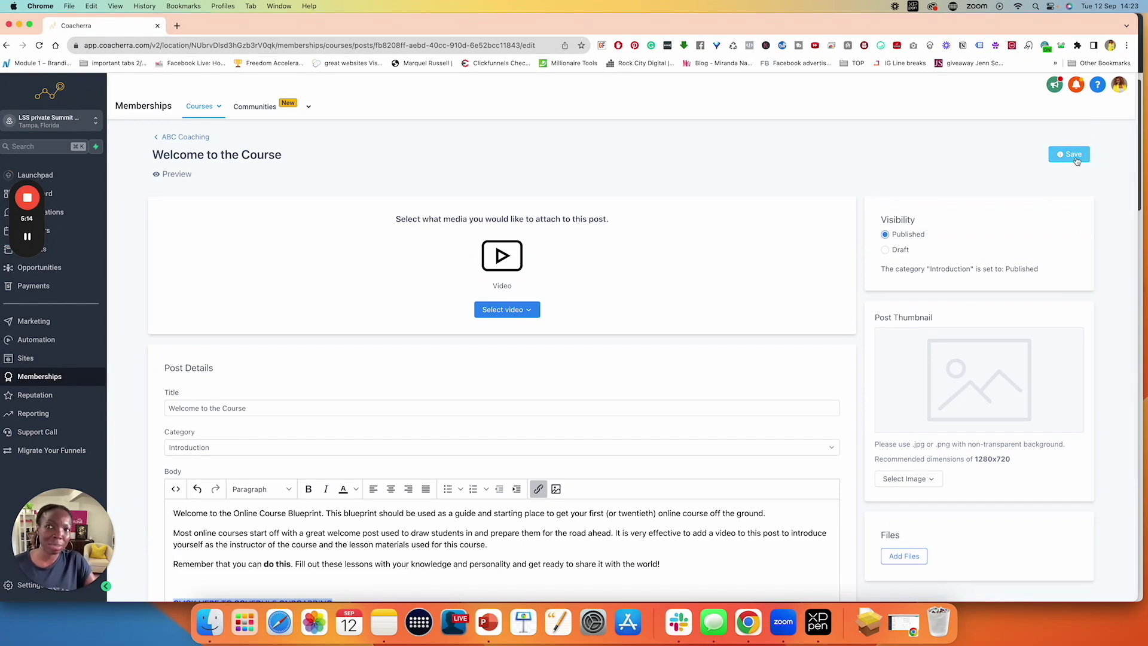
{"action": "mouse_move", "coordinate": [236, 108]}
{"action": "left_click", "coordinate": [160, 137]}
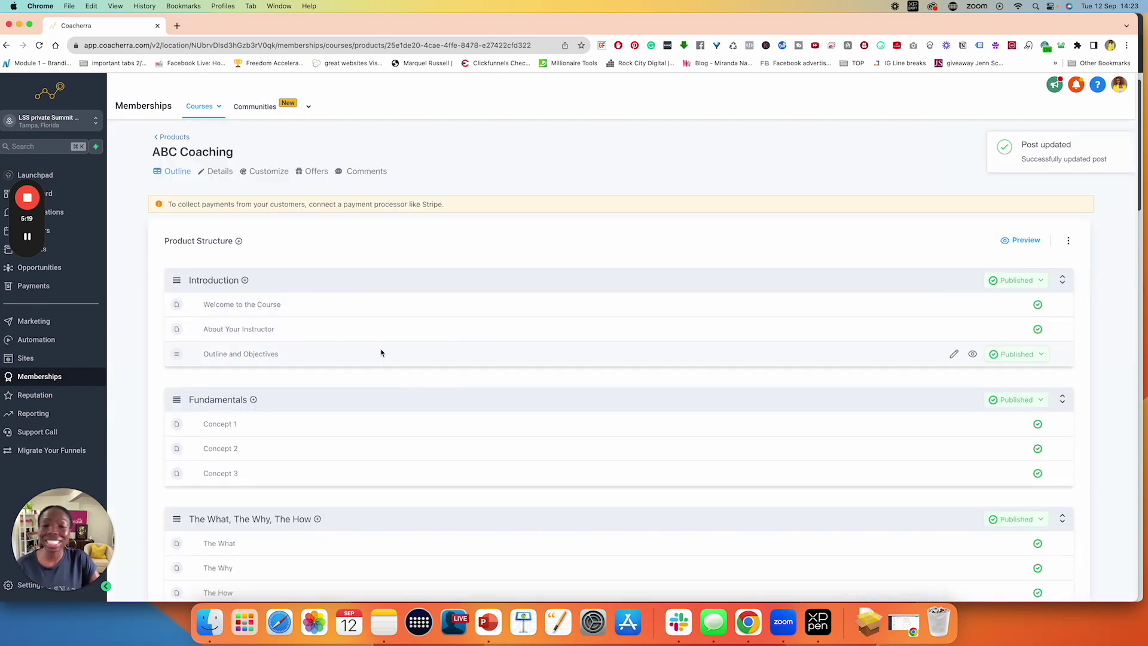
Review the ABC Coaching outline and open the product's details for editing.
{"action": "scroll", "coordinate": [385, 349], "scroll_direction": "down", "scroll_amount": 2}
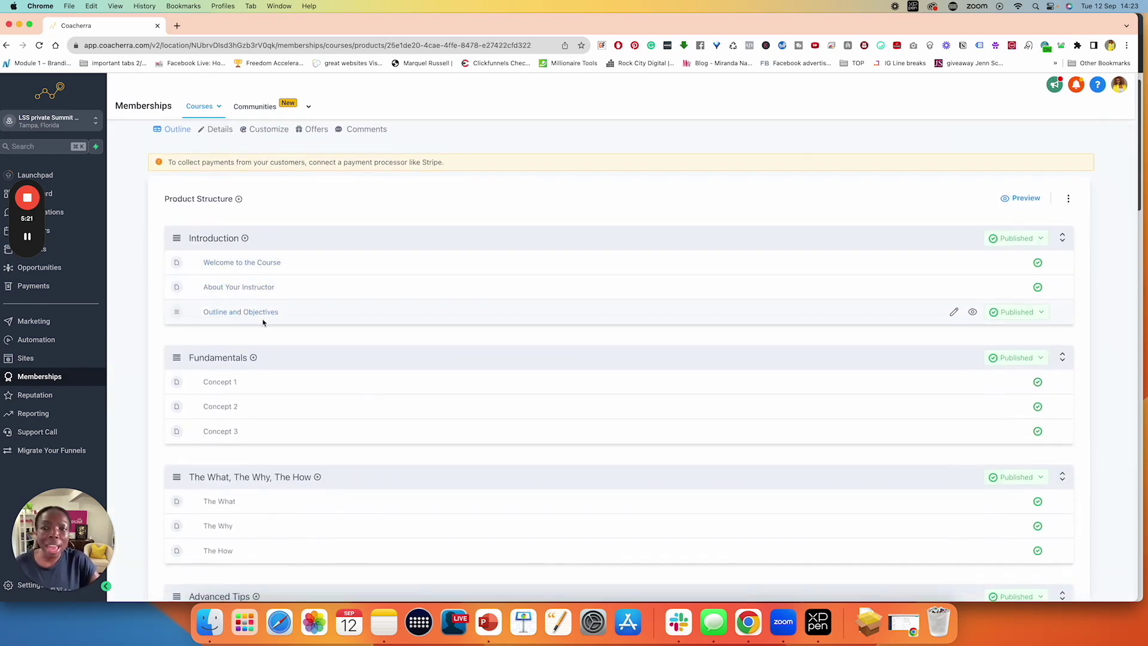
{"action": "scroll", "coordinate": [269, 430], "scroll_direction": "down", "scroll_amount": 5}
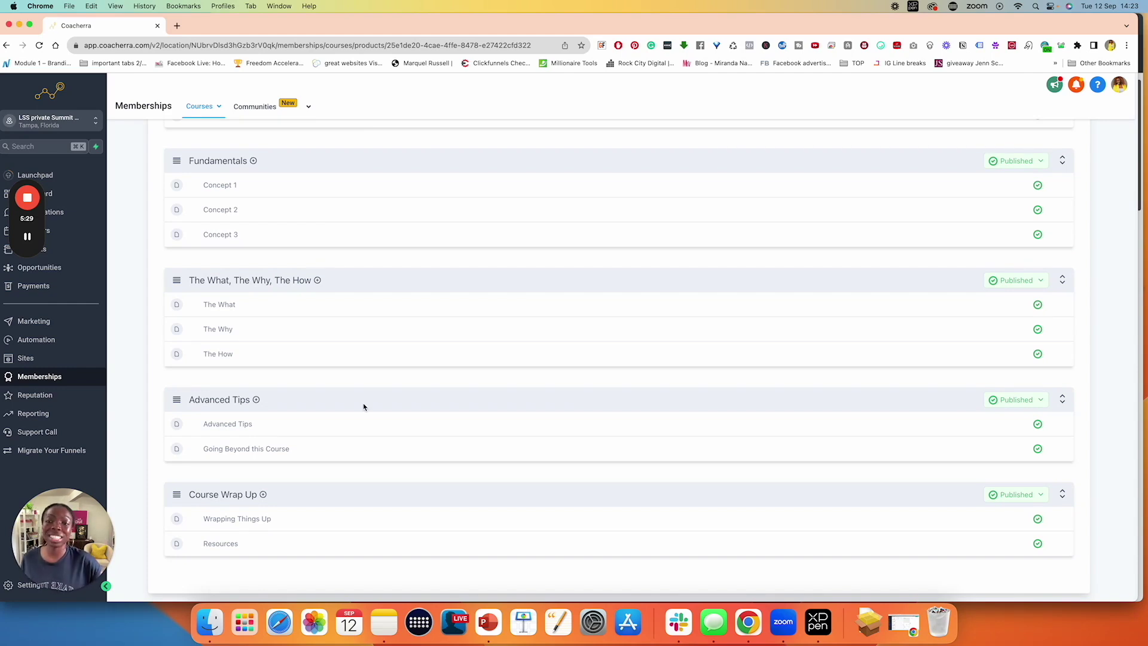
{"action": "scroll", "coordinate": [363, 406], "scroll_direction": "up", "scroll_amount": 5}
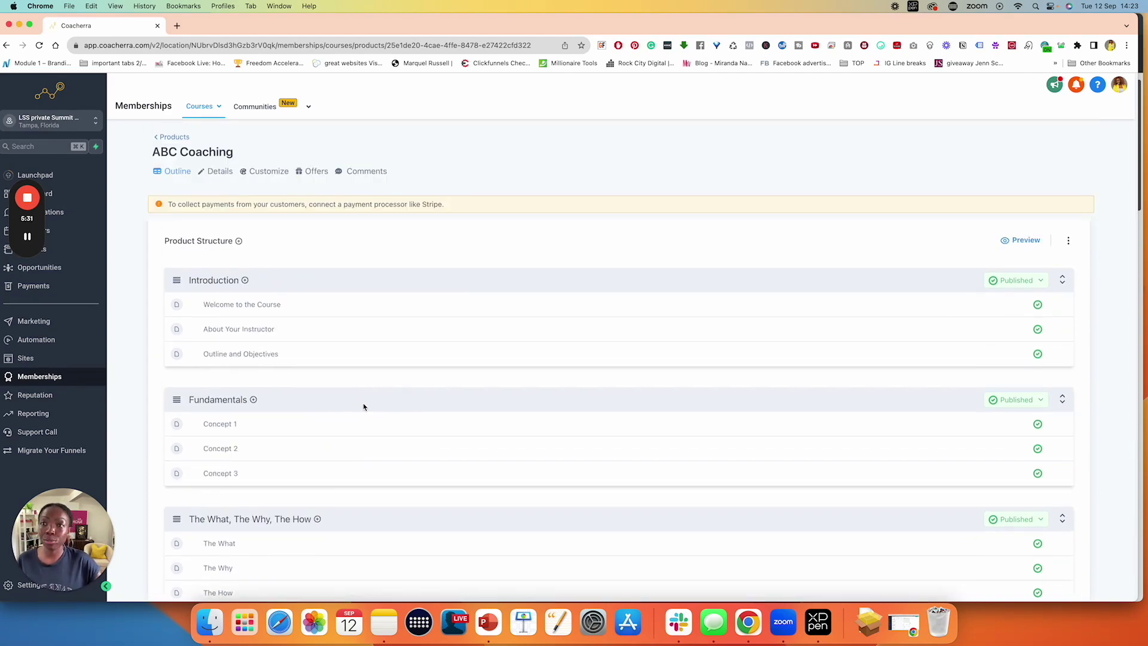
{"action": "left_click", "coordinate": [201, 106]}
{"action": "left_click", "coordinate": [219, 173]}
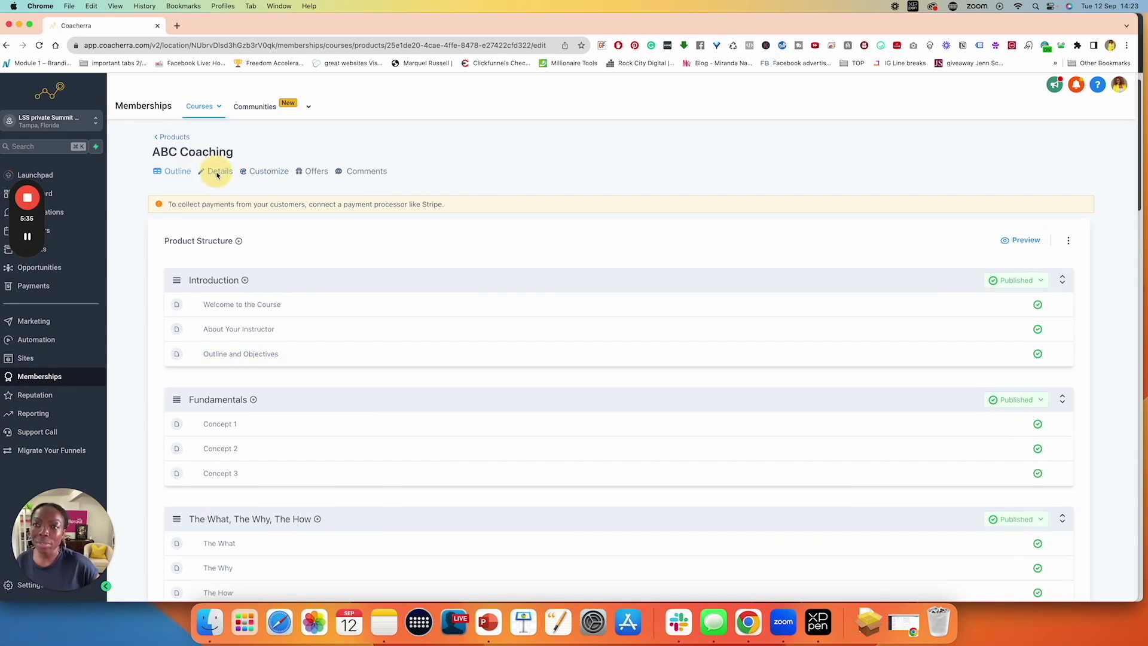
Examine the product's title, description and thumbnail fields, including the example titles and the title's character limit.
{"action": "left_click", "coordinate": [225, 233]}
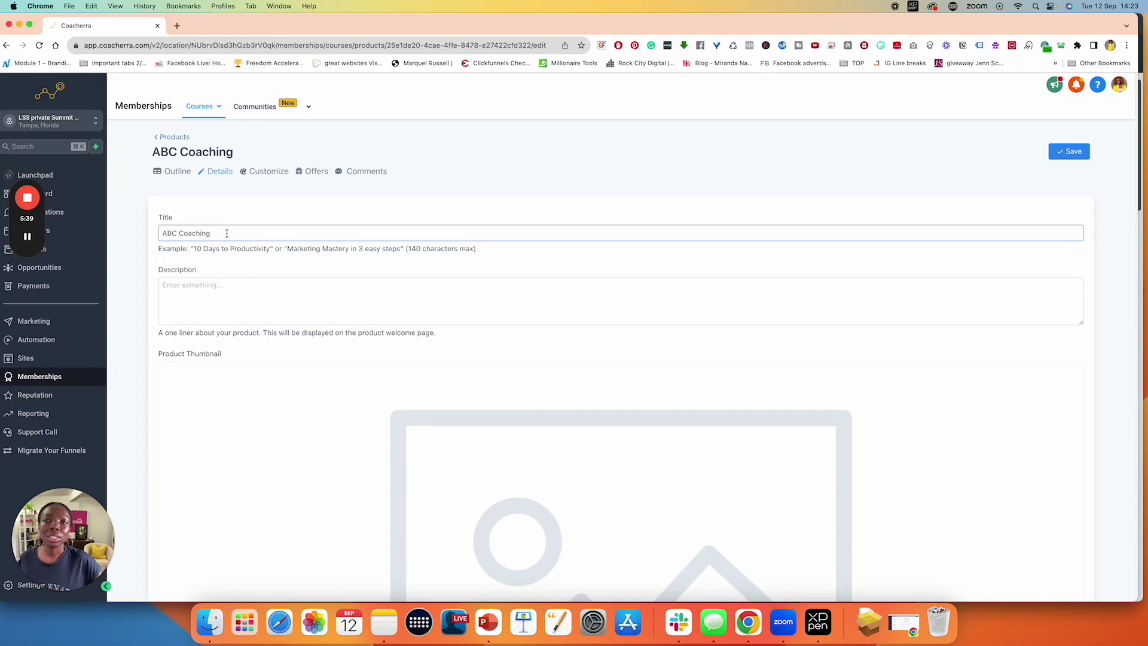
{"action": "left_click_drag", "start_coordinate": [227, 233], "coordinate": [154, 232]}
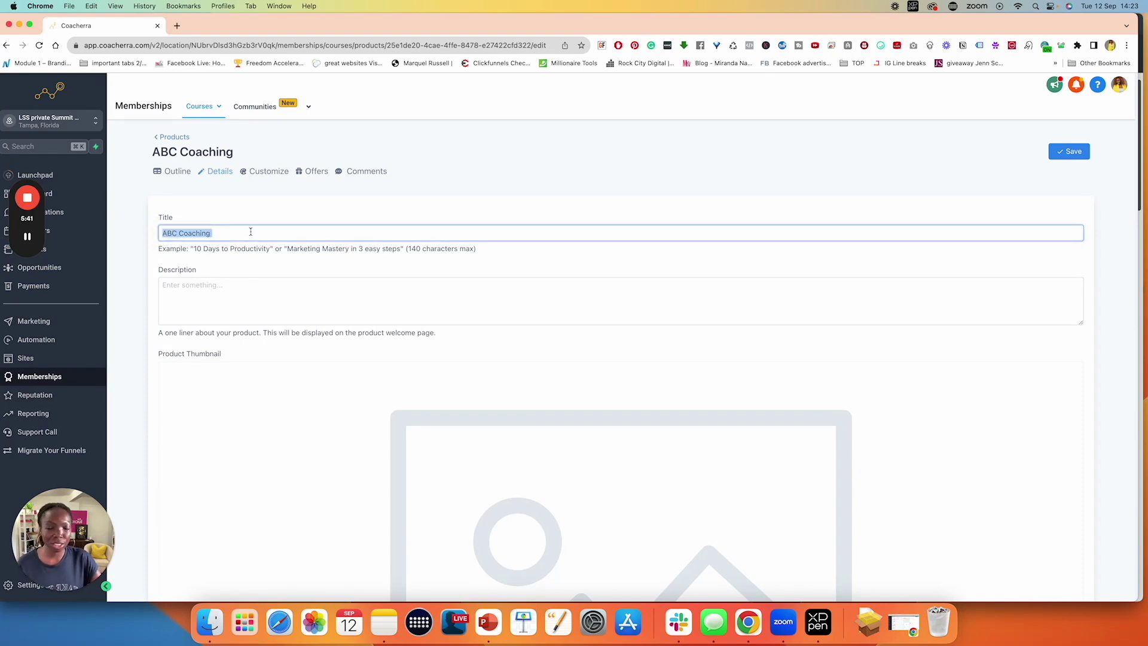
{"action": "left_click_drag", "start_coordinate": [190, 249], "coordinate": [481, 249]}
{"action": "left_click", "coordinate": [481, 249]}
{"action": "left_click", "coordinate": [192, 294]}
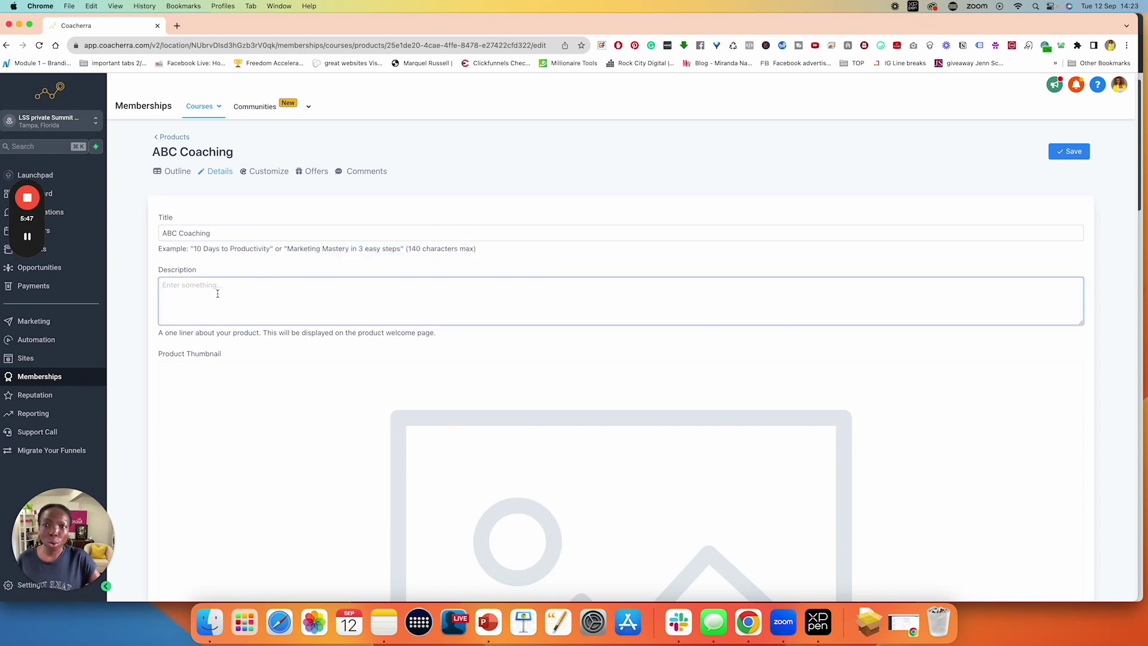
{"action": "scroll", "coordinate": [215, 292], "scroll_direction": "down", "scroll_amount": 5}
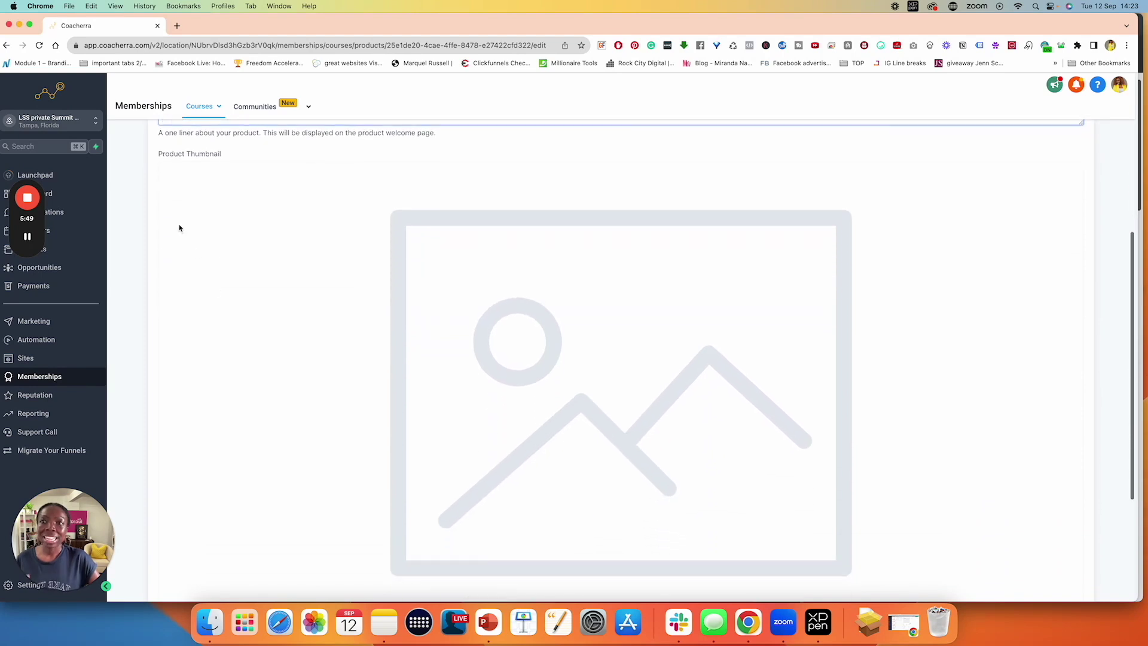
{"action": "left_click_drag", "start_coordinate": [159, 153], "coordinate": [238, 154]}
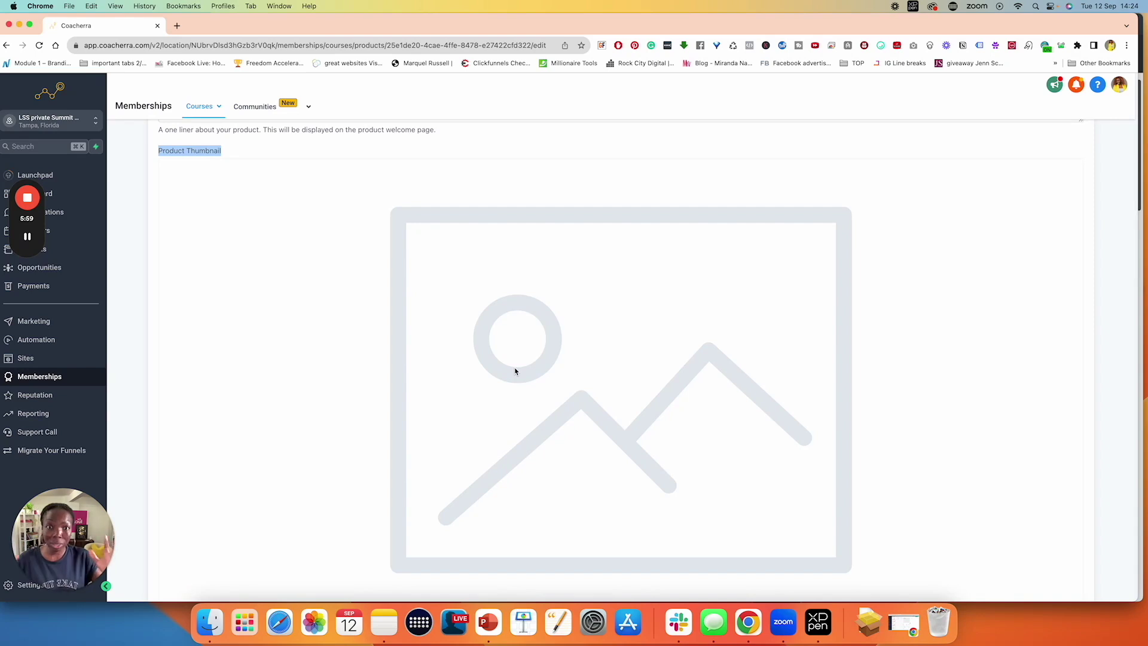
{"action": "scroll", "coordinate": [515, 371], "scroll_direction": "up", "scroll_amount": 2}
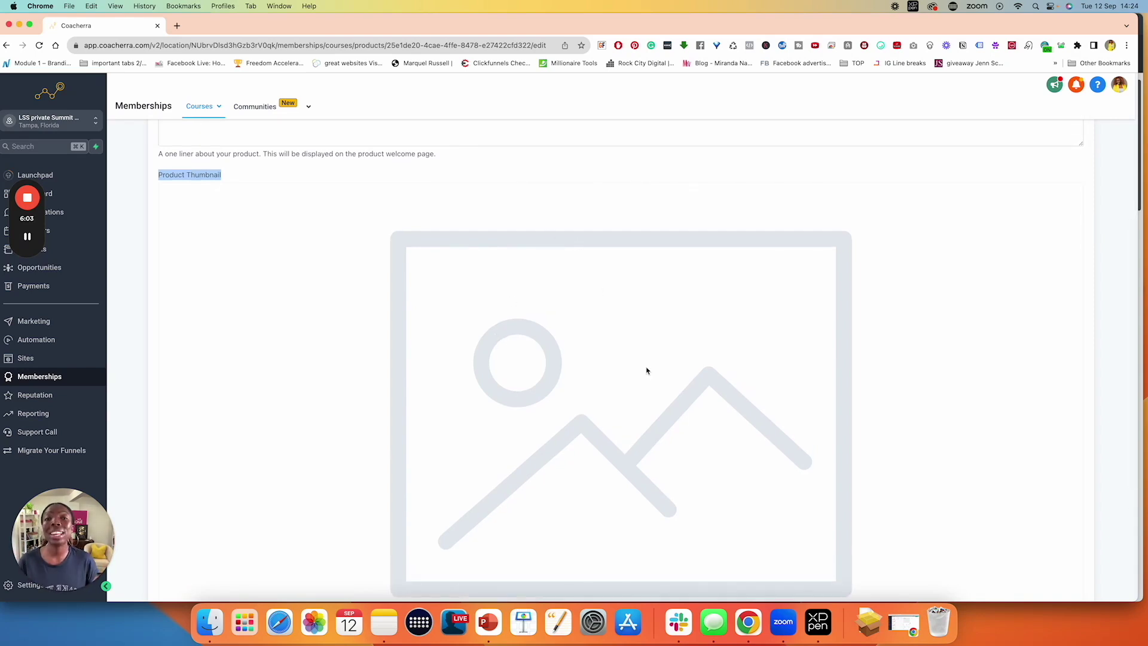
{"action": "scroll", "coordinate": [647, 370], "scroll_direction": "up", "scroll_amount": 5}
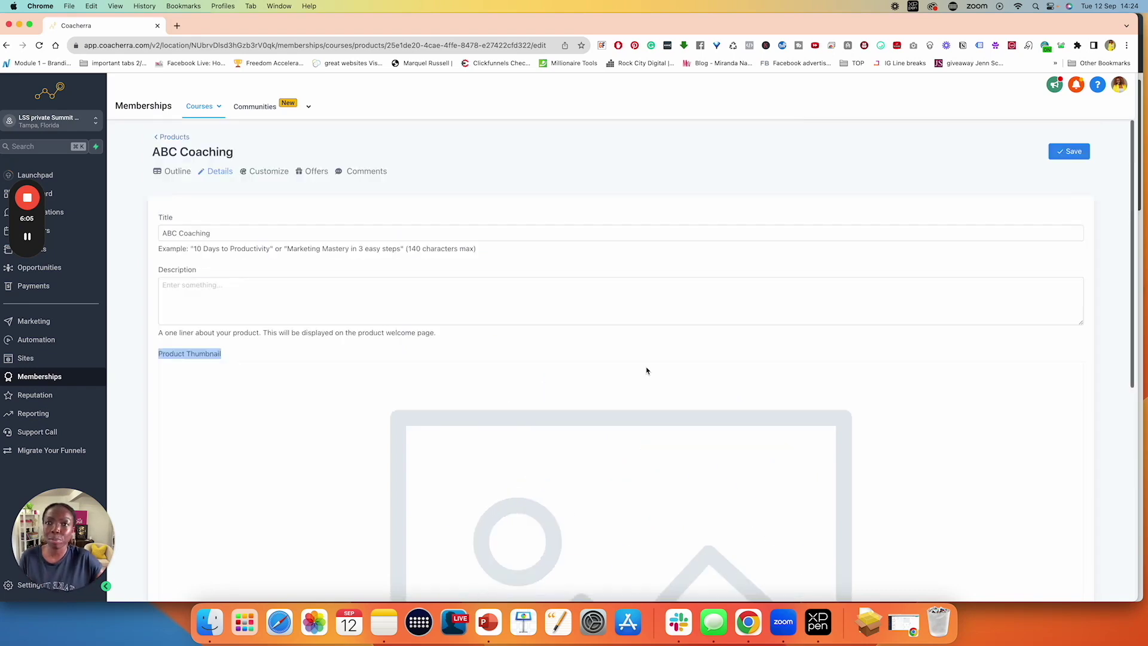
{"action": "left_click", "coordinate": [235, 231]}
{"action": "double_click", "coordinate": [196, 233]}
{"action": "triple_click", "coordinate": [161, 234]}
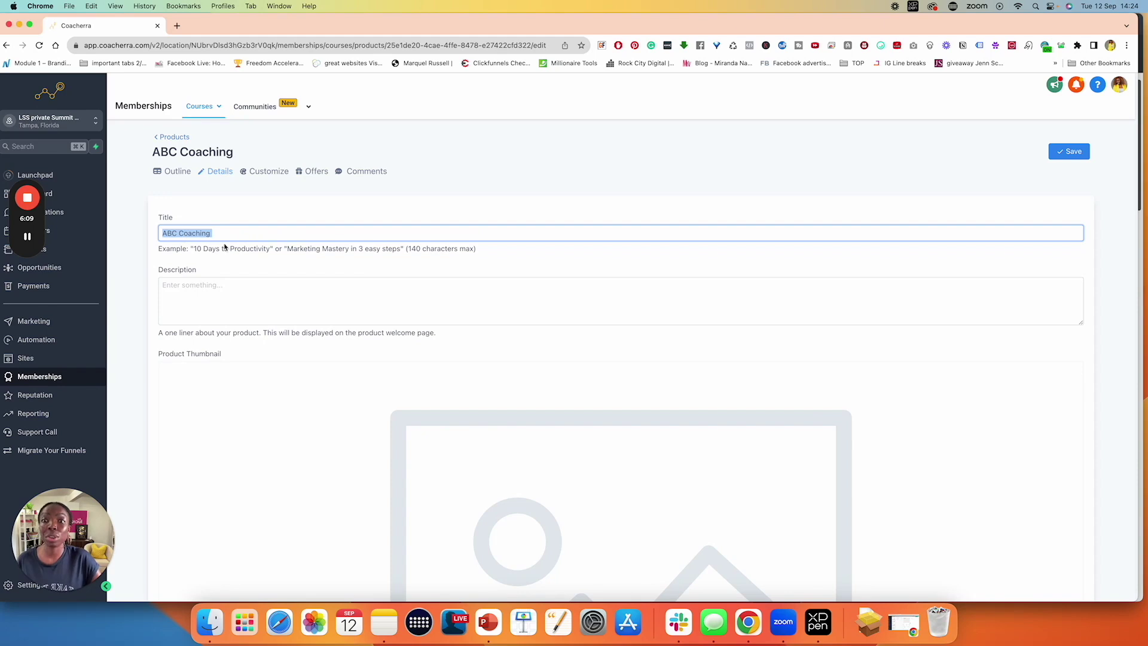
{"action": "left_click_drag", "start_coordinate": [286, 248], "coordinate": [399, 250]}
{"action": "left_click", "coordinate": [414, 257]}
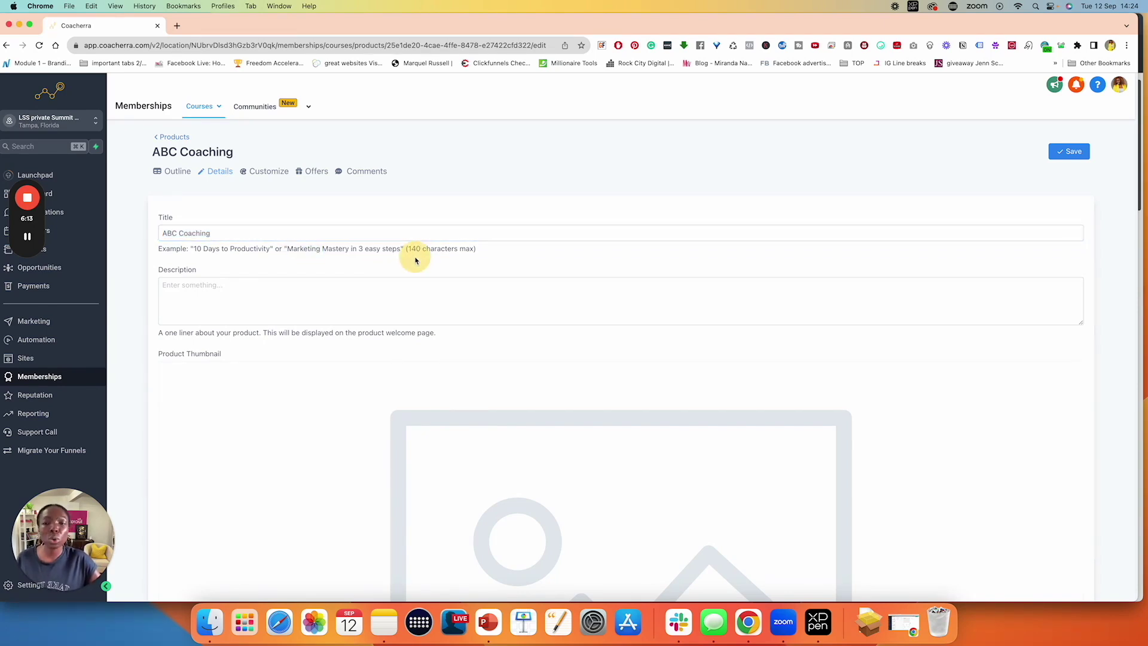
Check the recommended dimensions for the product thumbnail and its image upload option.
{"action": "scroll", "coordinate": [416, 257], "scroll_direction": "down", "scroll_amount": 5}
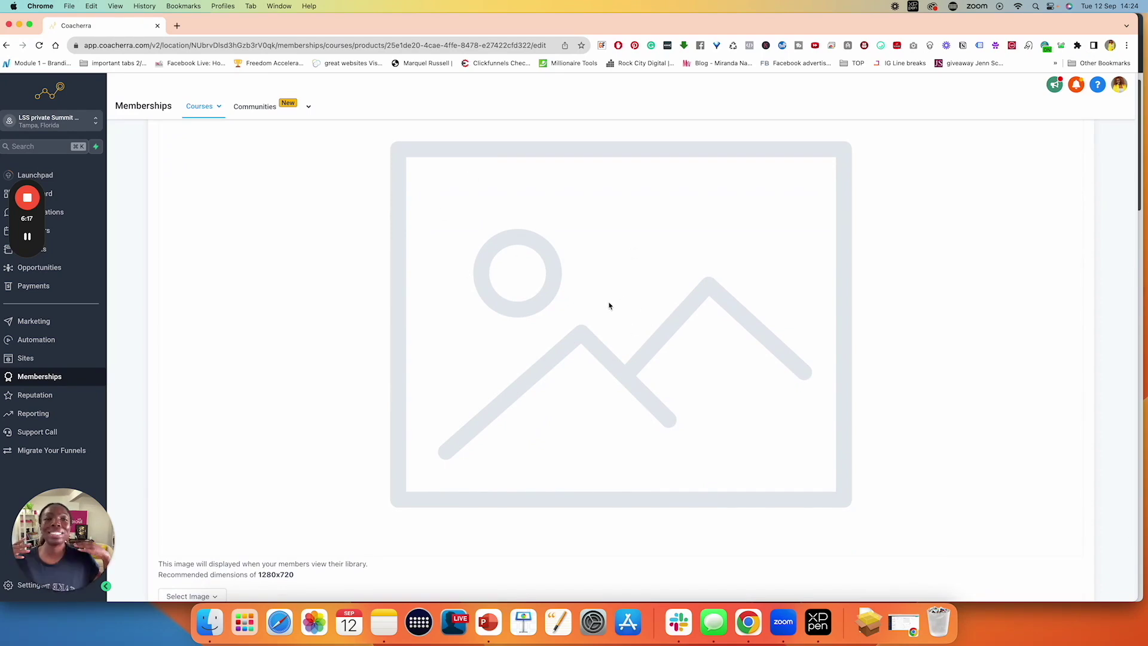
{"action": "scroll", "coordinate": [609, 305], "scroll_direction": "down", "scroll_amount": 2}
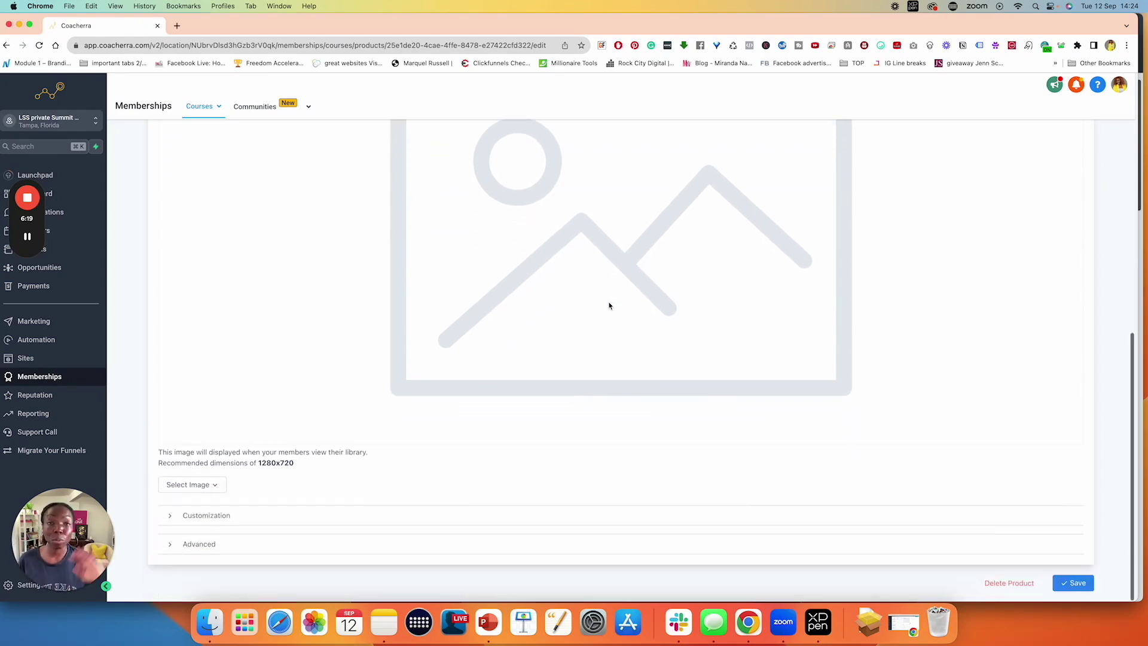
{"action": "left_click_drag", "start_coordinate": [300, 464], "coordinate": [266, 473]}
{"action": "left_click", "coordinate": [260, 465]}
{"action": "left_click", "coordinate": [193, 488]}
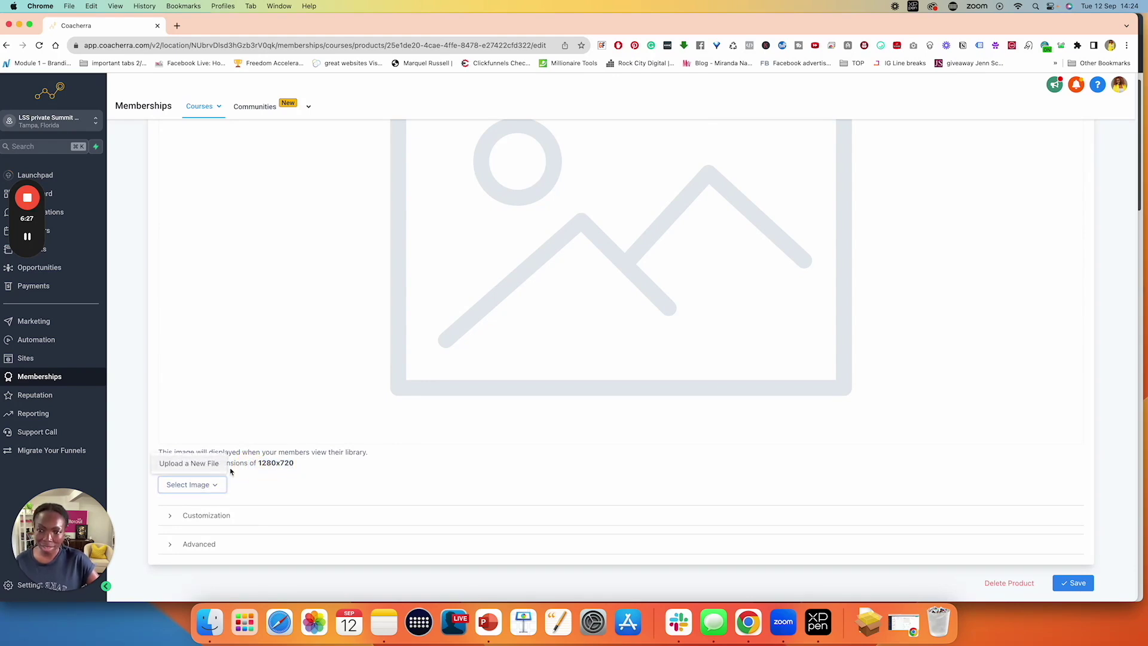
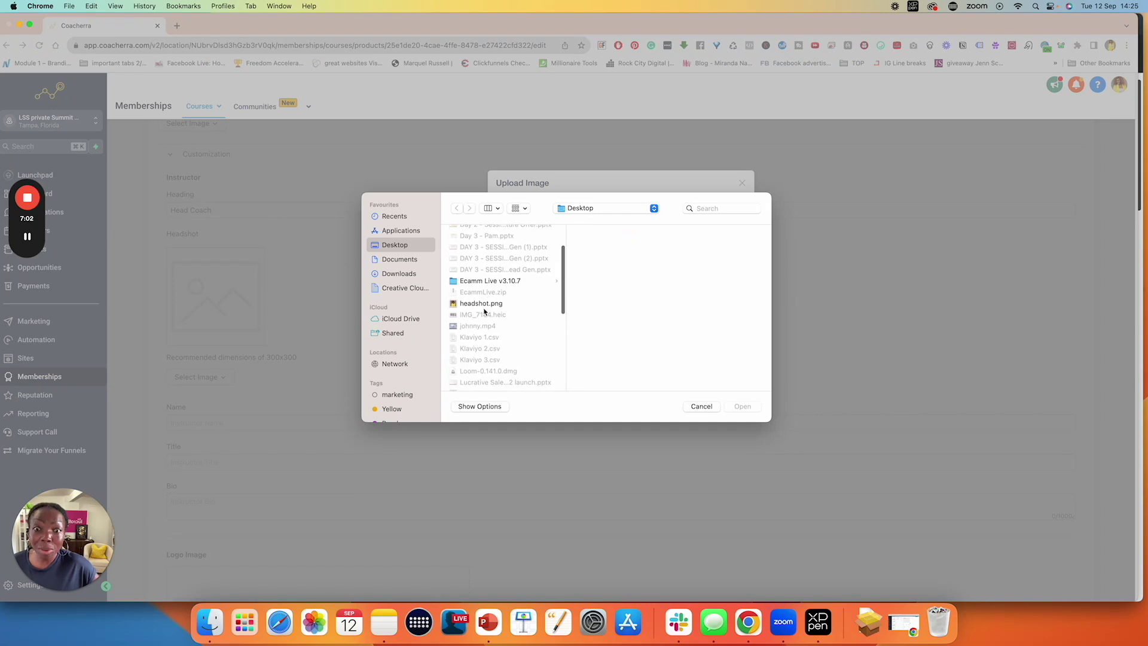
Upload headshot.png from the Desktop as the instructor's headshot.
{"action": "left_click", "coordinate": [486, 303]}
{"action": "left_click", "coordinate": [742, 407]}
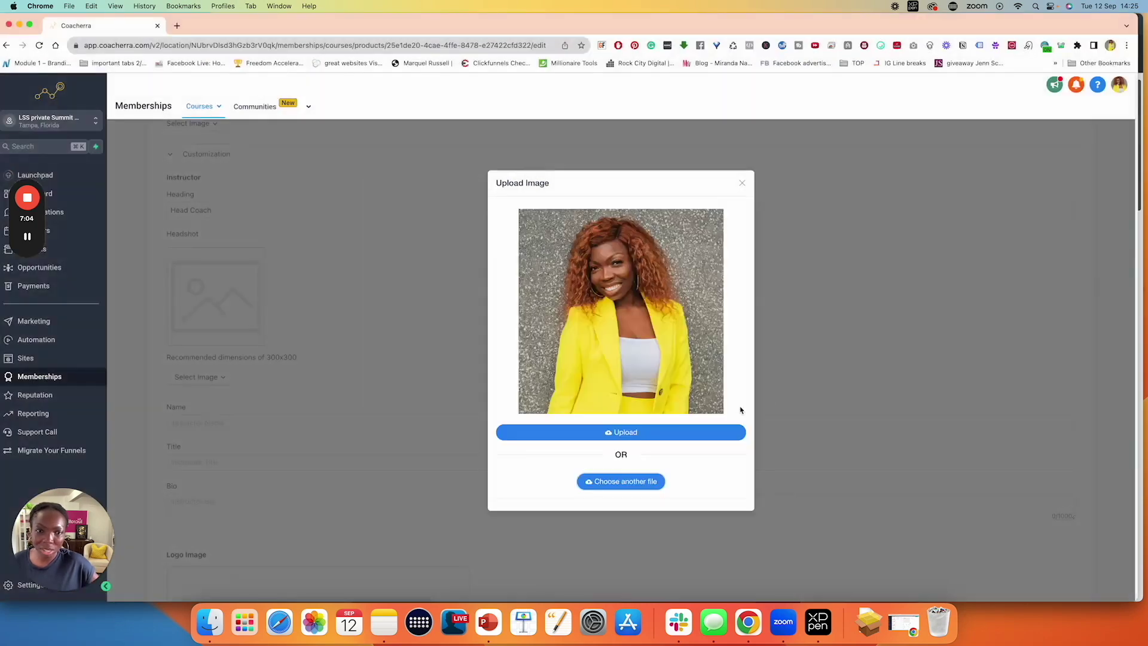
{"action": "left_click", "coordinate": [633, 436]}
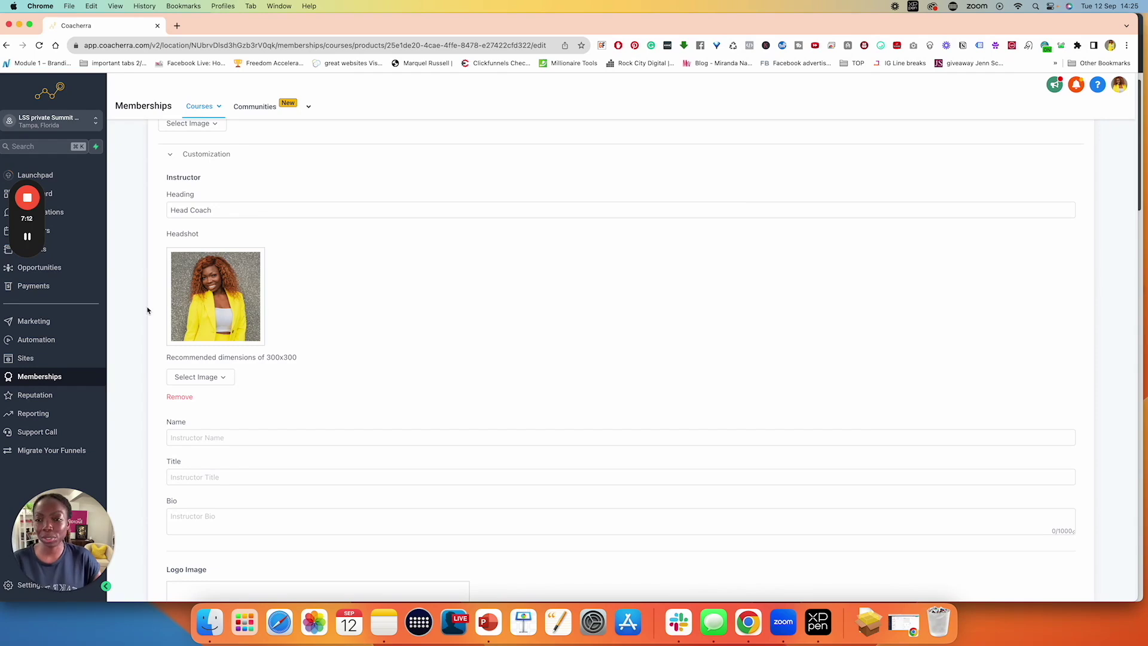
Enter the instructor's full name in the instructor details.
{"action": "scroll", "coordinate": [260, 324], "scroll_direction": "down", "scroll_amount": 5}
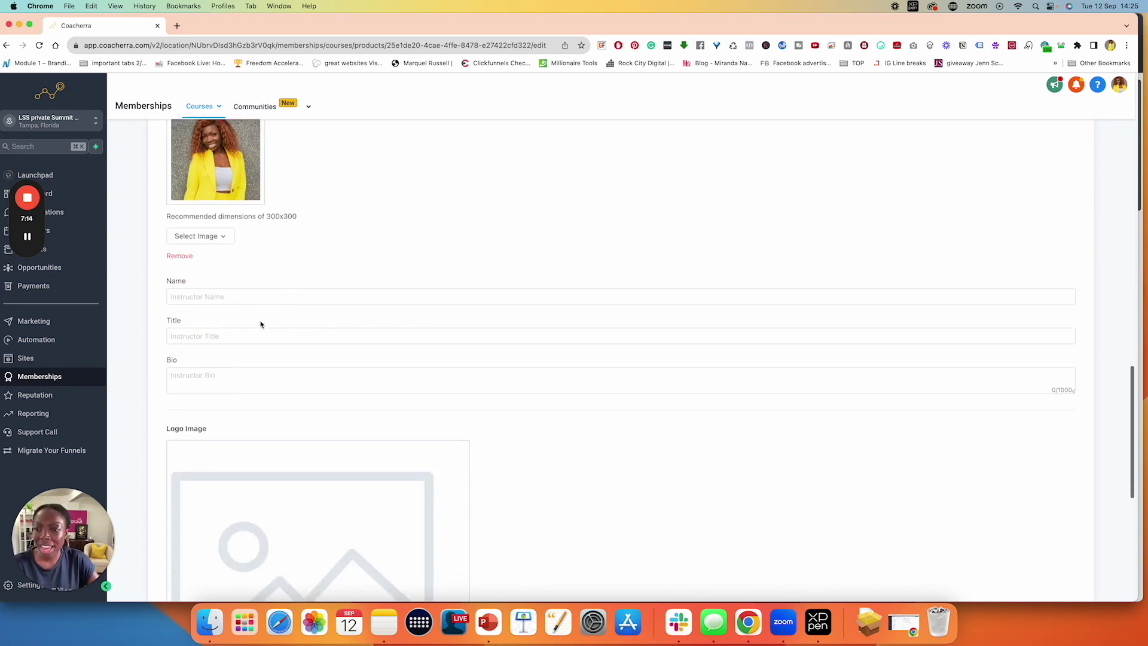
{"action": "left_click", "coordinate": [207, 242]}
{"action": "type", "text": "Pam"}
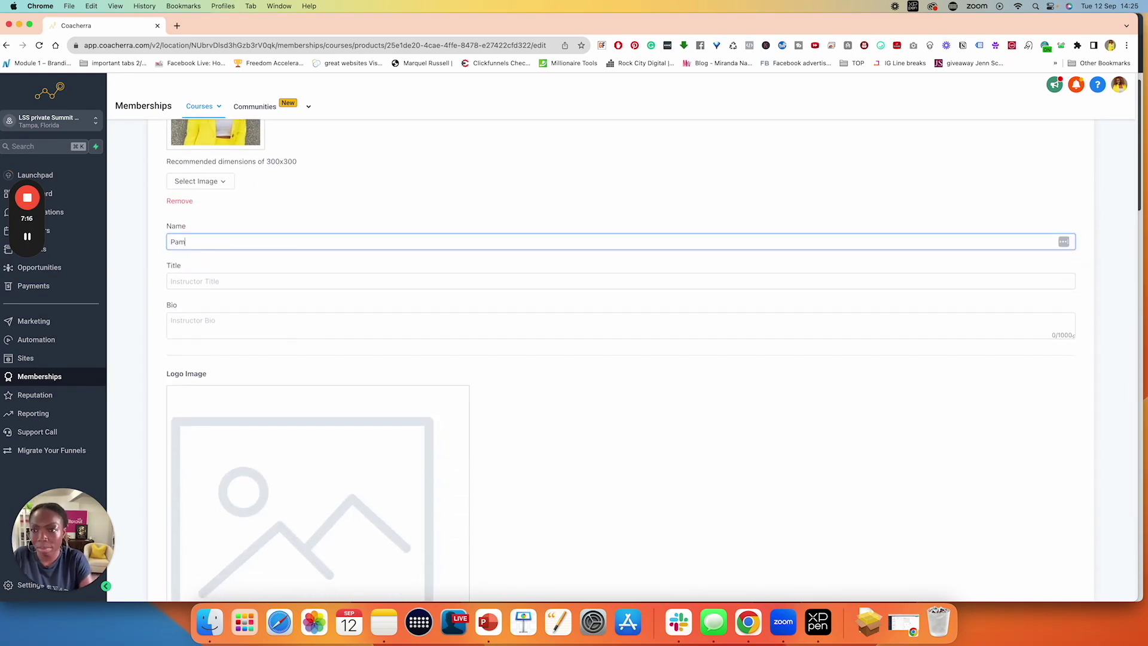
Copy the instructor heading "Head Coach" and use it as the instructor's title.
{"action": "left_click", "coordinate": [200, 286]}
{"action": "scroll", "coordinate": [203, 285], "scroll_direction": "up", "scroll_amount": 9}
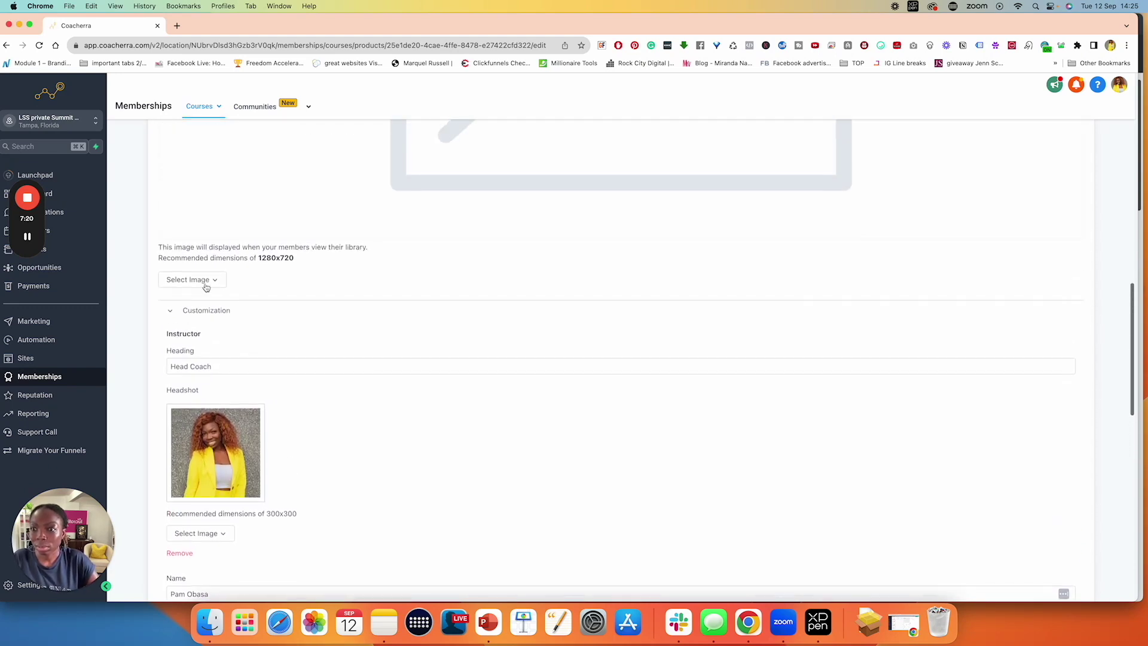
{"action": "scroll", "coordinate": [206, 287], "scroll_direction": "down", "scroll_amount": 2}
{"action": "left_click_drag", "start_coordinate": [213, 292], "coordinate": [163, 292]}
{"action": "key", "text": "super+c"}
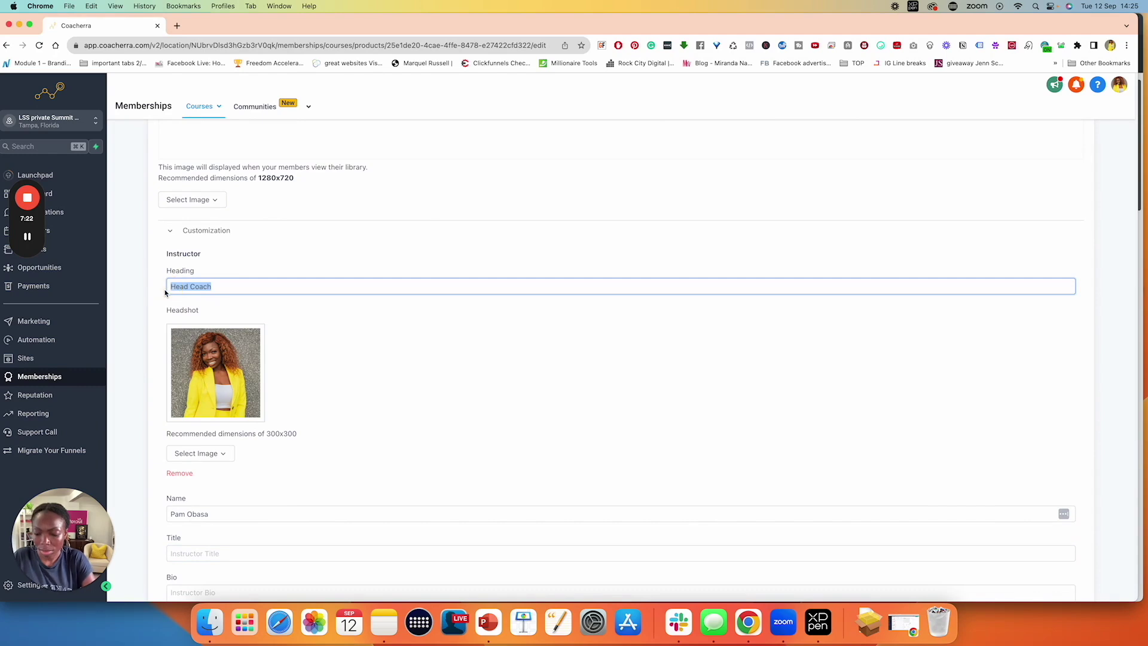
{"action": "left_click", "coordinate": [142, 313]}
{"action": "scroll", "coordinate": [239, 318], "scroll_direction": "down", "scroll_amount": 6}
{"action": "left_click", "coordinate": [233, 318]}
{"action": "key", "text": "super+v"}
Examine the instructor bio's character limit and the recommended dimensions of the logo and favicon images.
{"action": "left_click", "coordinate": [258, 350]}
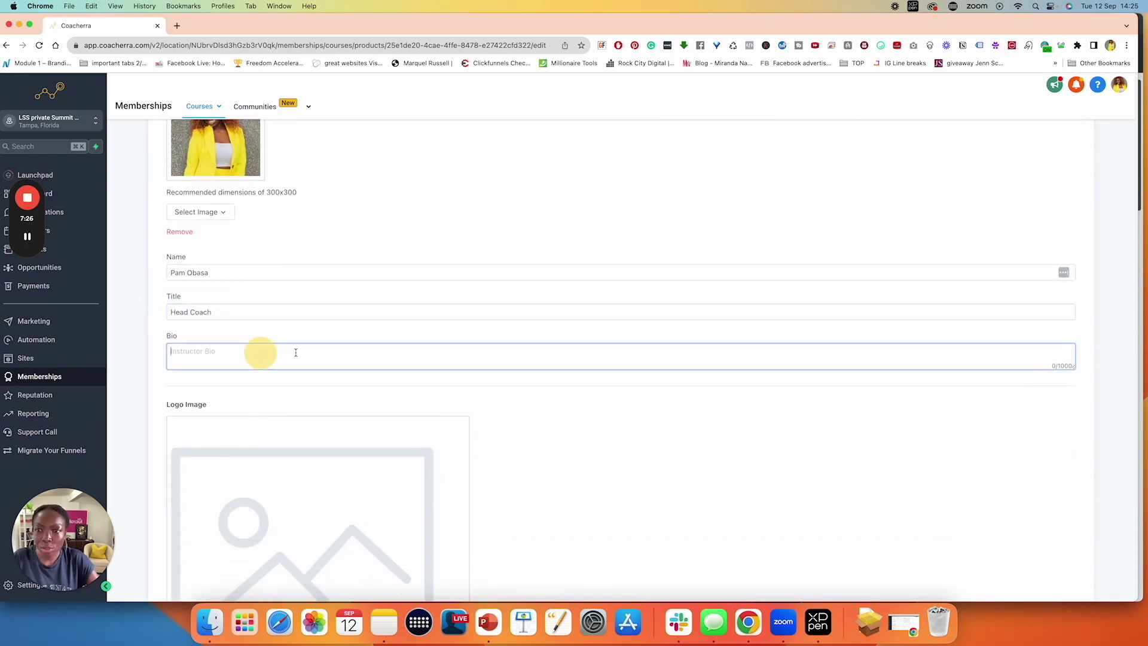
{"action": "left_click", "coordinate": [1055, 365]}
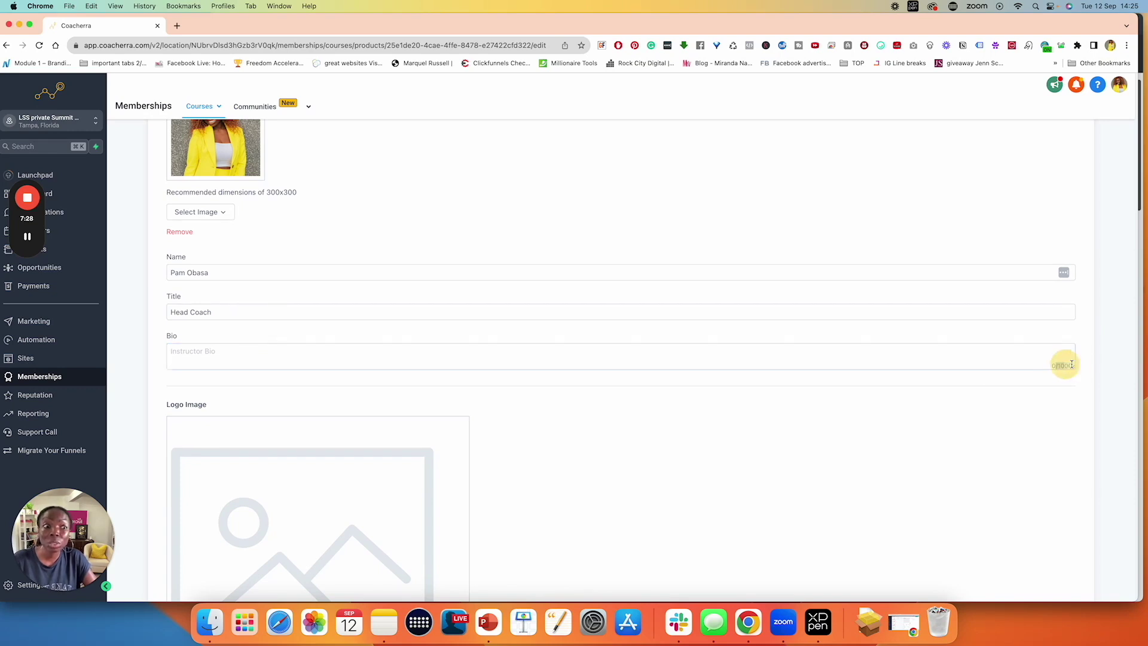
{"action": "left_click", "coordinate": [1069, 364]}
{"action": "double_click", "coordinate": [1071, 365]}
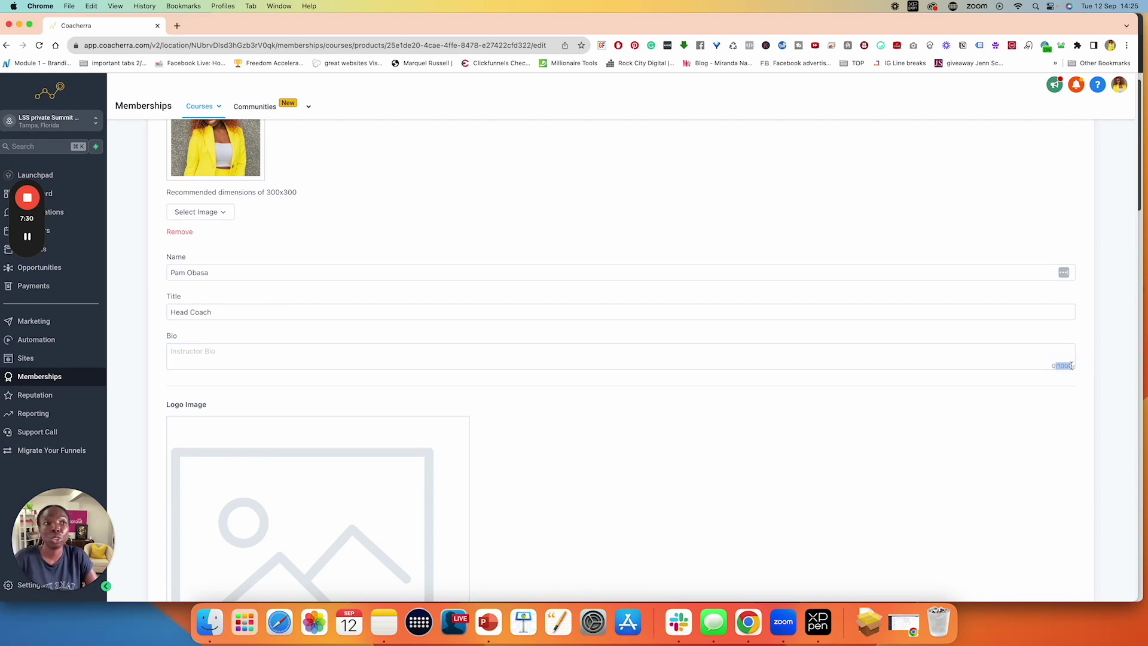
{"action": "scroll", "coordinate": [334, 257], "scroll_direction": "down", "scroll_amount": 4}
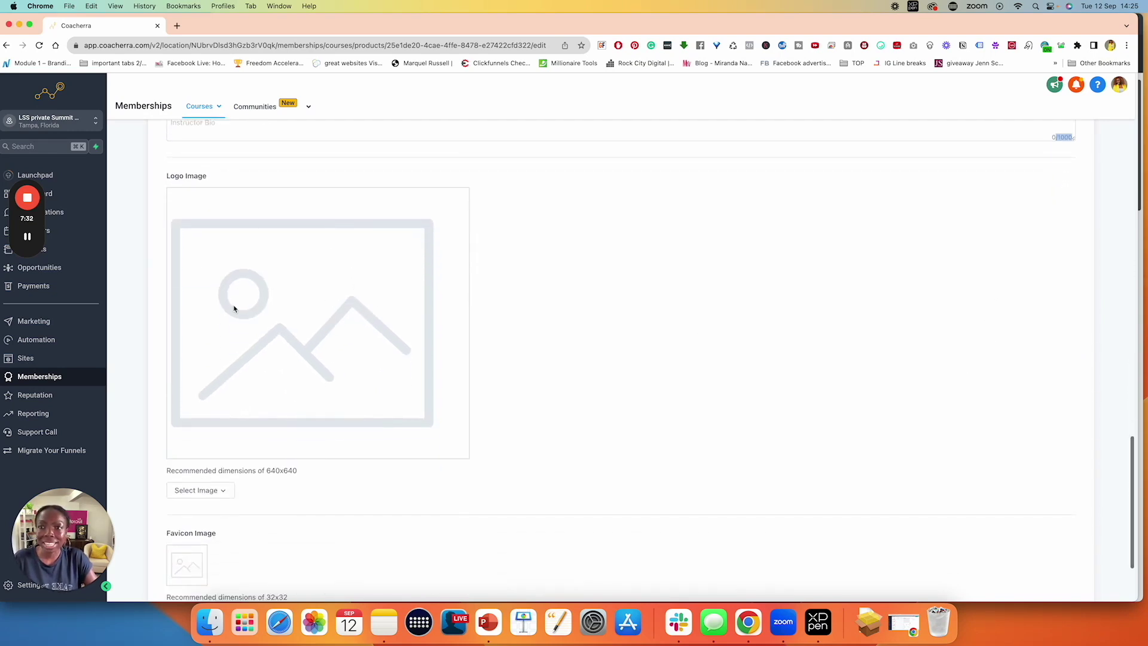
{"action": "scroll", "coordinate": [364, 269], "scroll_direction": "down", "scroll_amount": 3}
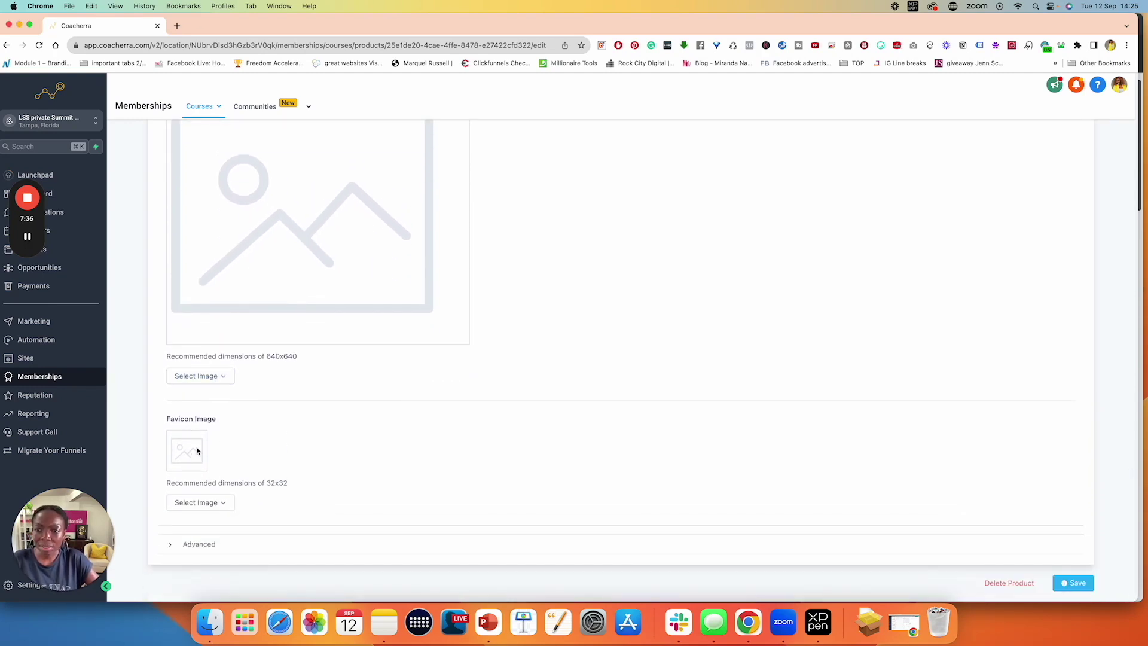
{"action": "scroll", "coordinate": [285, 435], "scroll_direction": "up", "scroll_amount": 10}
{"action": "scroll", "coordinate": [285, 436], "scroll_direction": "down", "scroll_amount": 5}
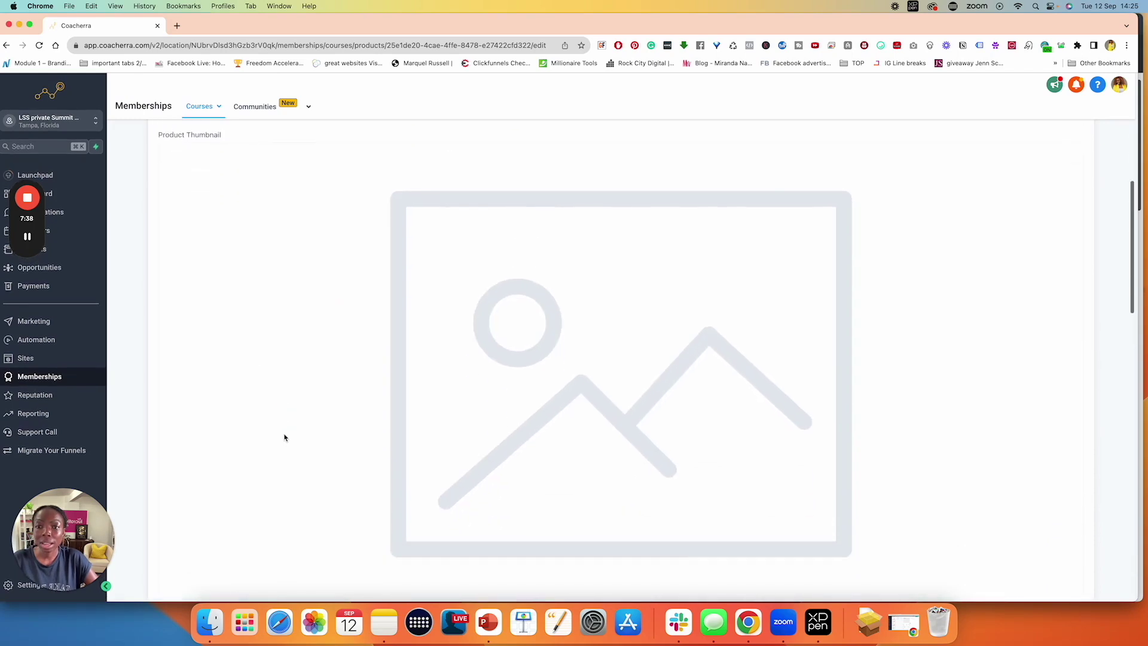
{"action": "scroll", "coordinate": [284, 437], "scroll_direction": "down", "scroll_amount": 10}
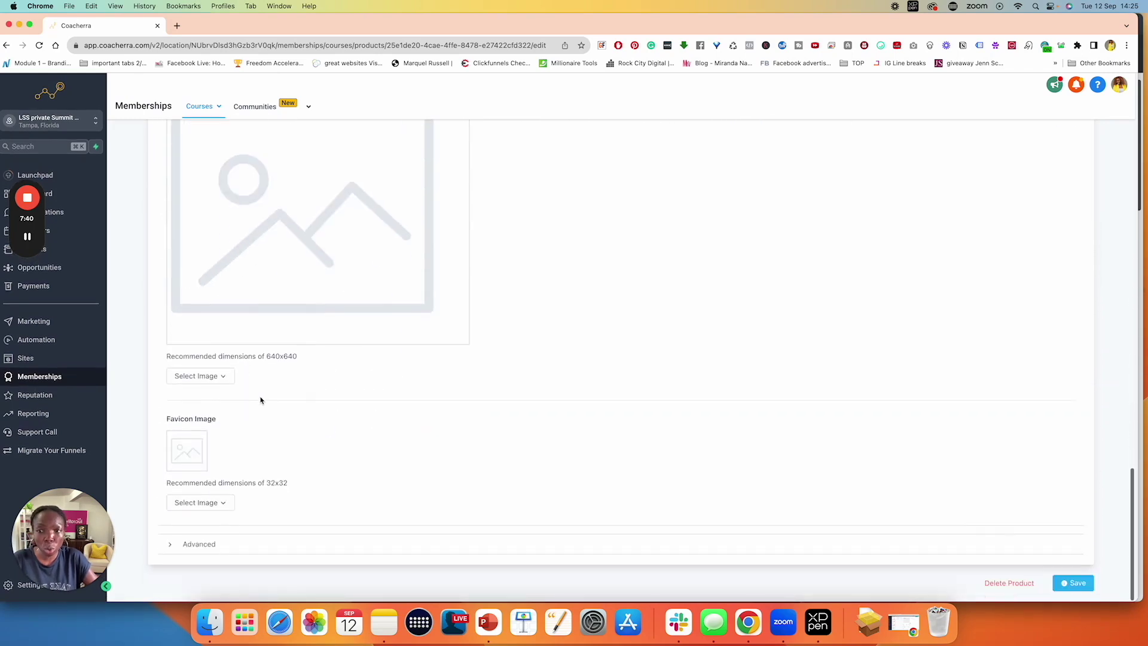
View the custom JS and custom CSS editors in the advanced product settings and collapse them again.
{"action": "left_click", "coordinate": [170, 543]}
{"action": "scroll", "coordinate": [285, 519], "scroll_direction": "down", "scroll_amount": 5}
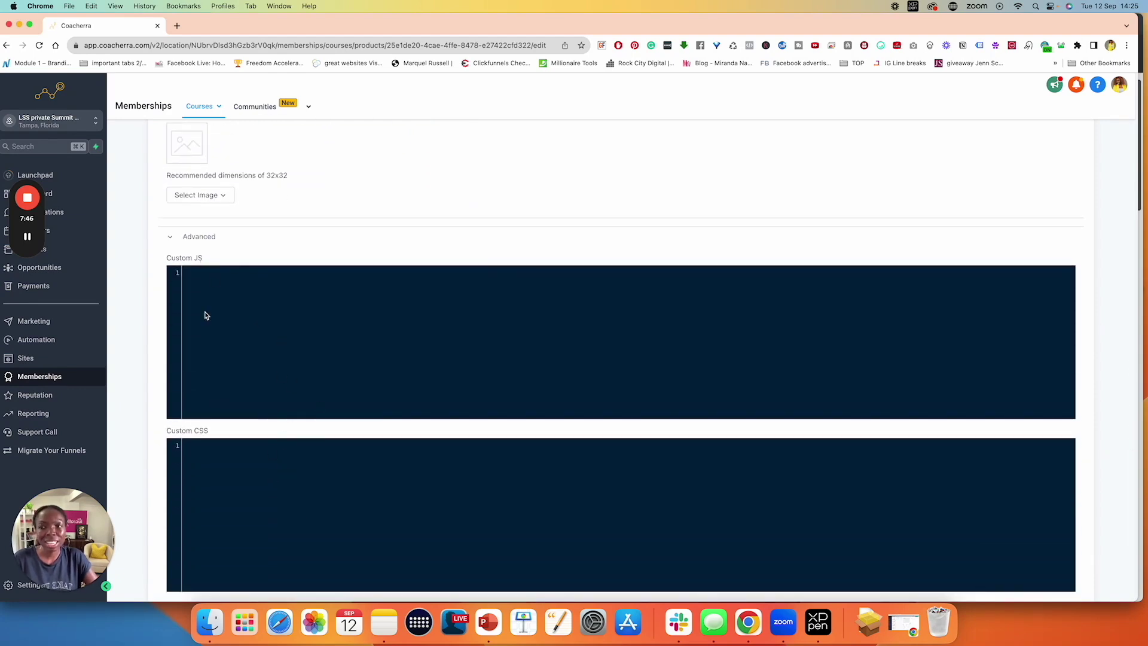
{"action": "left_click", "coordinate": [173, 237]}
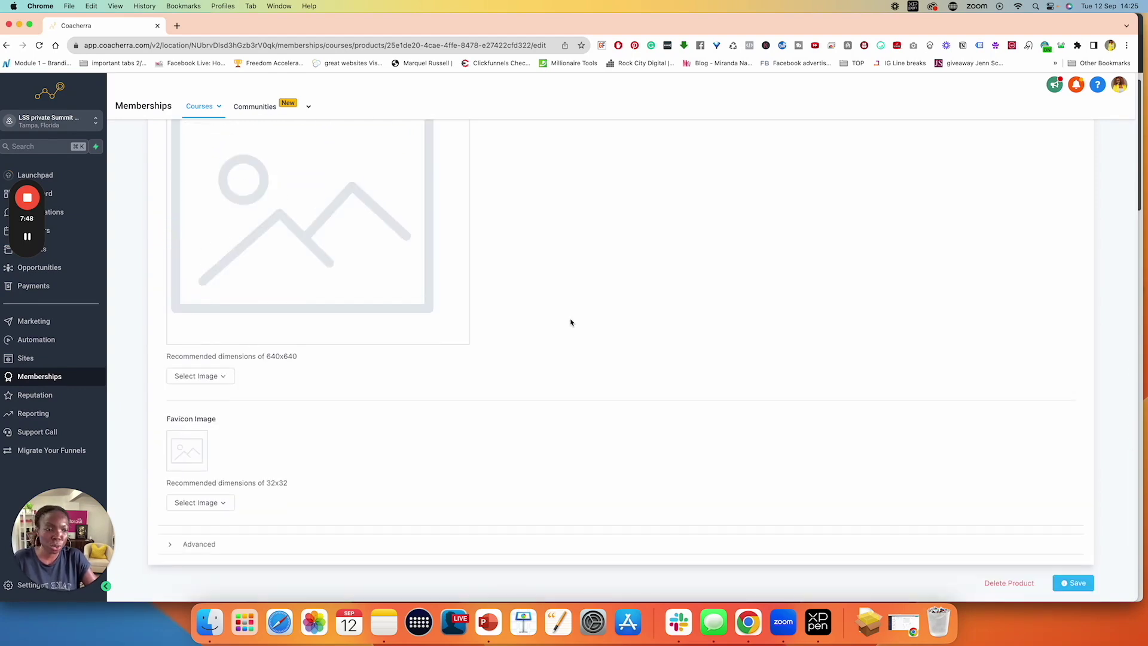
Save the ABC Coaching product details and dismiss the notification.
{"action": "scroll", "coordinate": [570, 322], "scroll_direction": "up", "scroll_amount": 15}
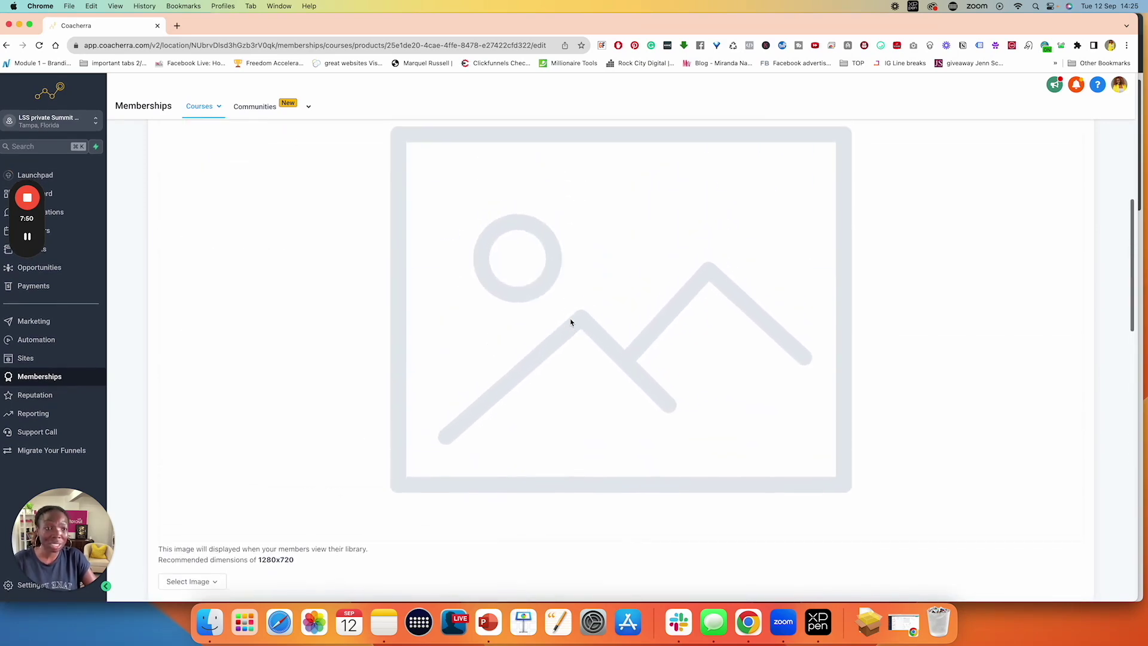
{"action": "scroll", "coordinate": [571, 322], "scroll_direction": "up", "scroll_amount": 5}
{"action": "left_click", "coordinate": [1079, 153]}
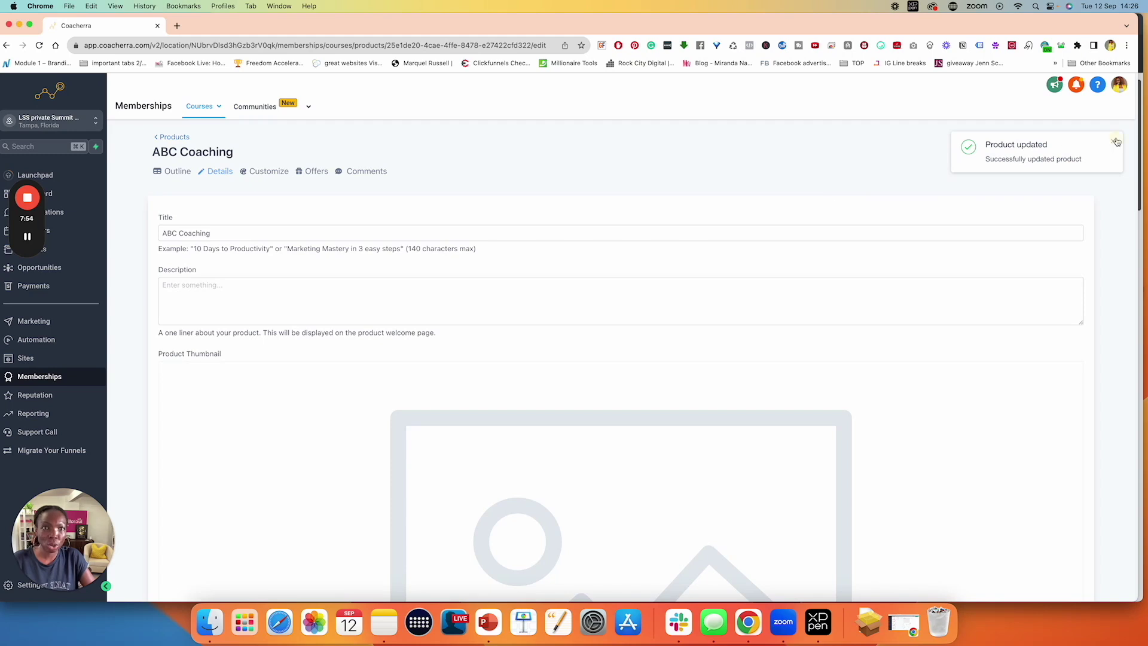
{"action": "left_click", "coordinate": [1116, 141]}
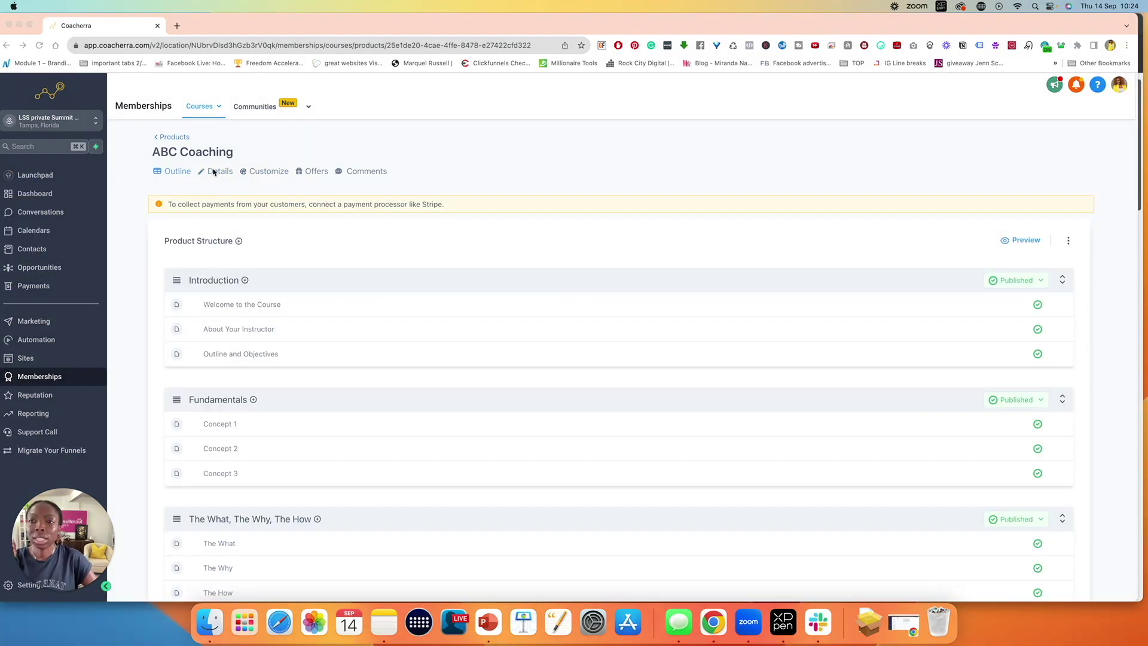
Open the Classic theme of ABC Coaching for customization and expand its theme settings.
{"action": "left_click", "coordinate": [256, 171]}
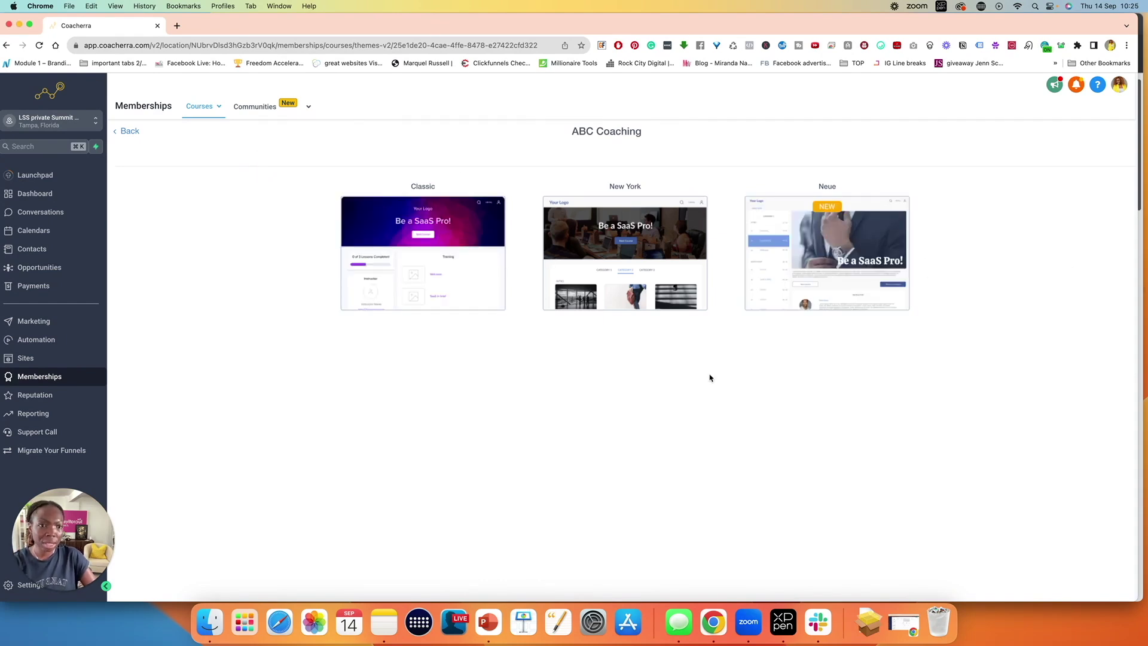
{"action": "mouse_move", "coordinate": [458, 249]}
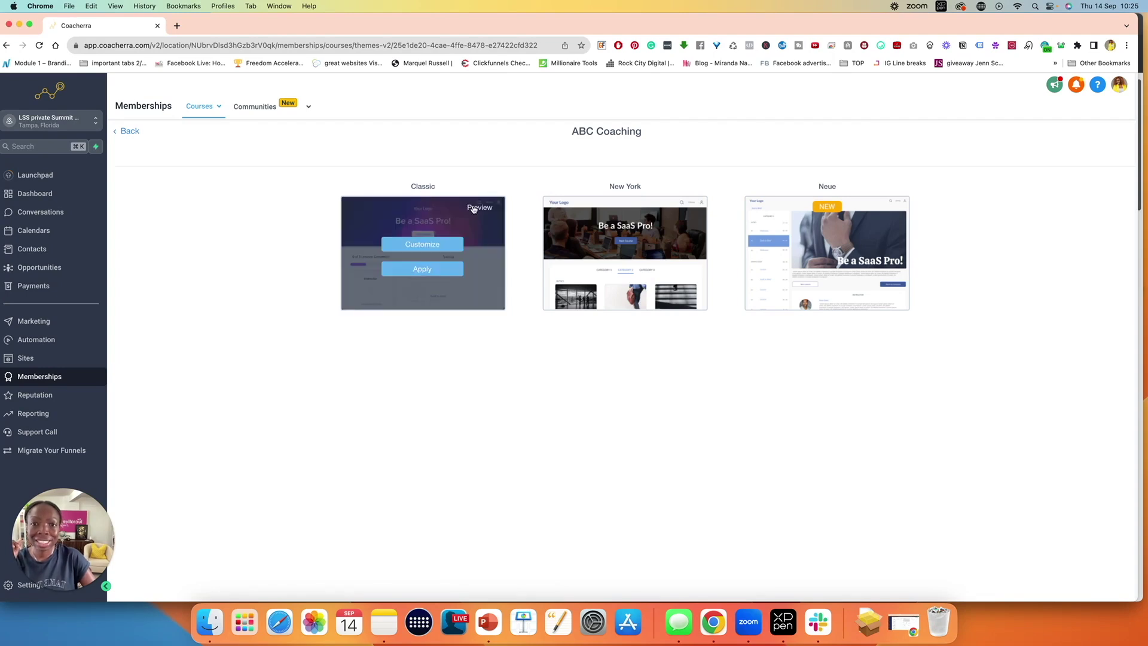
{"action": "left_click", "coordinate": [424, 250]}
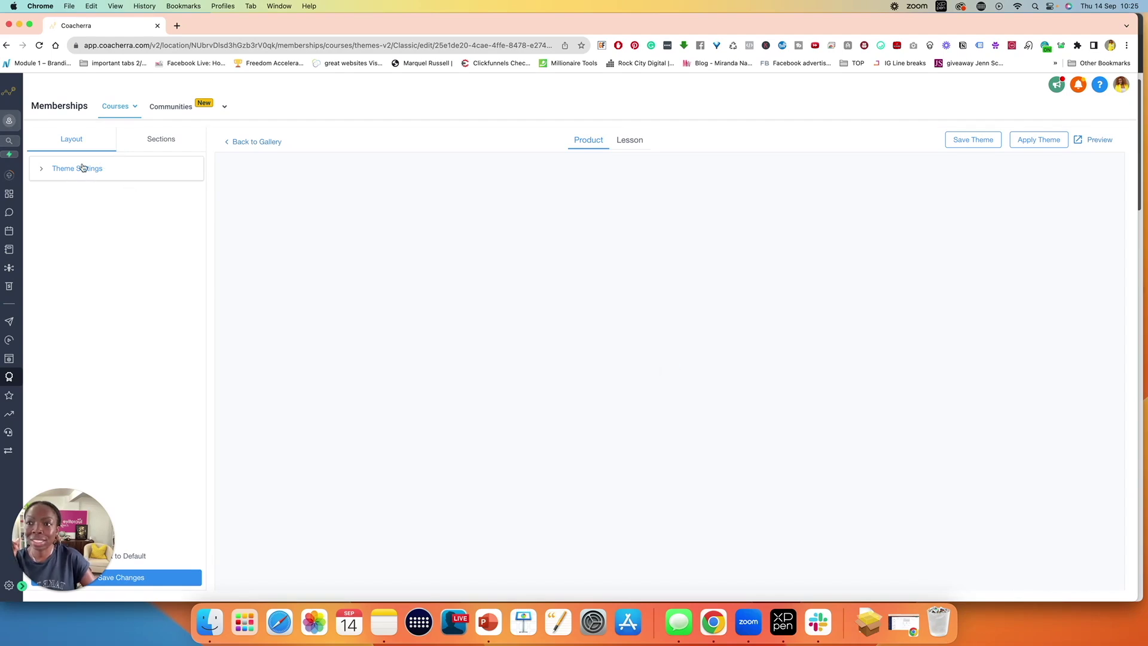
{"action": "left_click", "coordinate": [84, 171]}
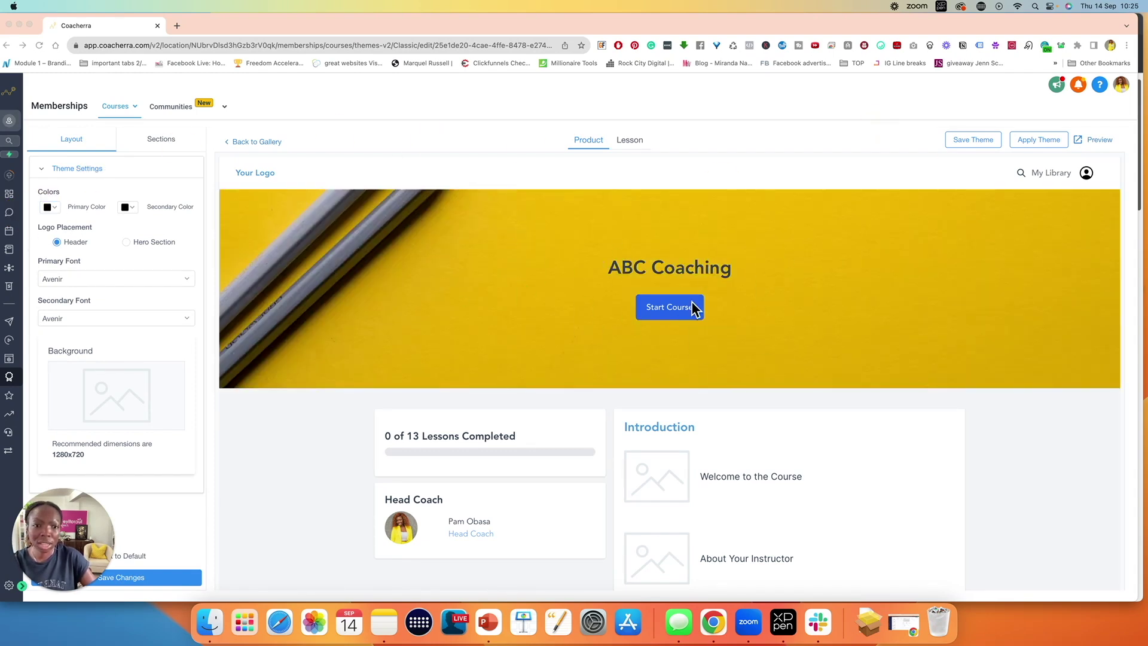
{"action": "left_click", "coordinate": [57, 209]}
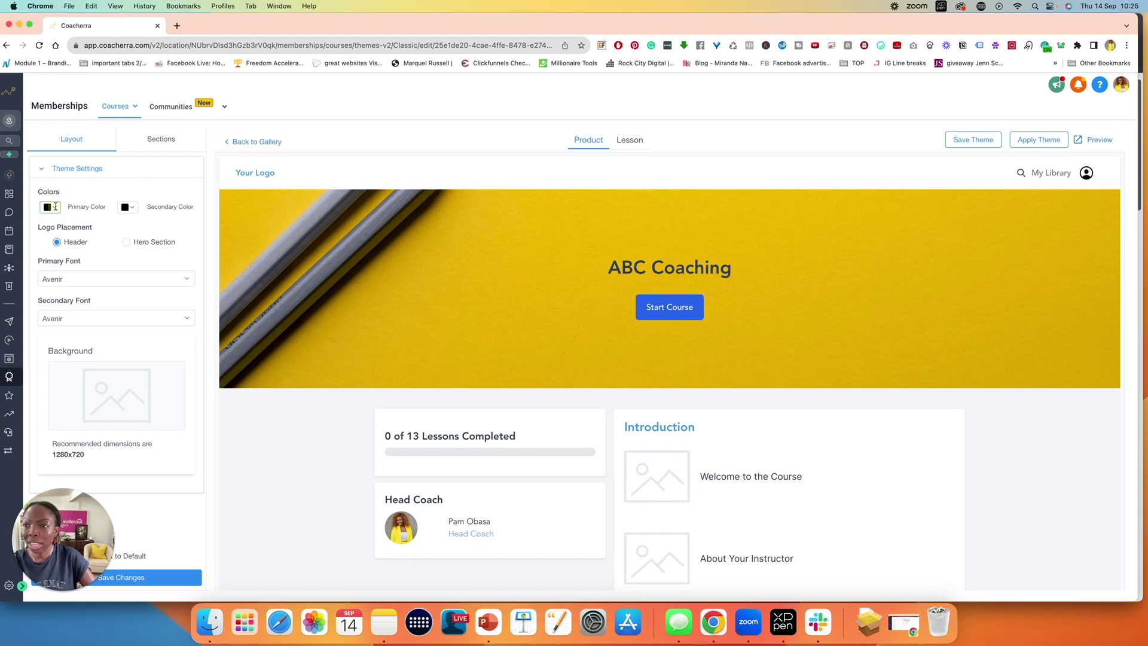
{"action": "left_click", "coordinate": [57, 208]}
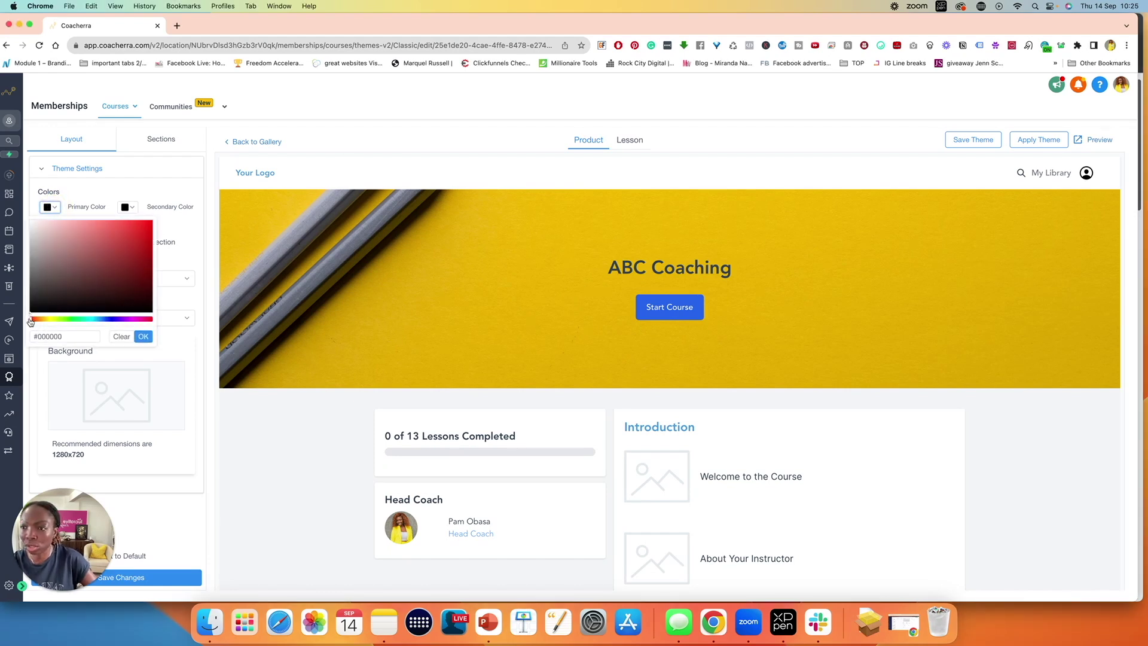
{"action": "left_click_drag", "start_coordinate": [33, 323], "coordinate": [139, 326]}
{"action": "left_click", "coordinate": [131, 242]}
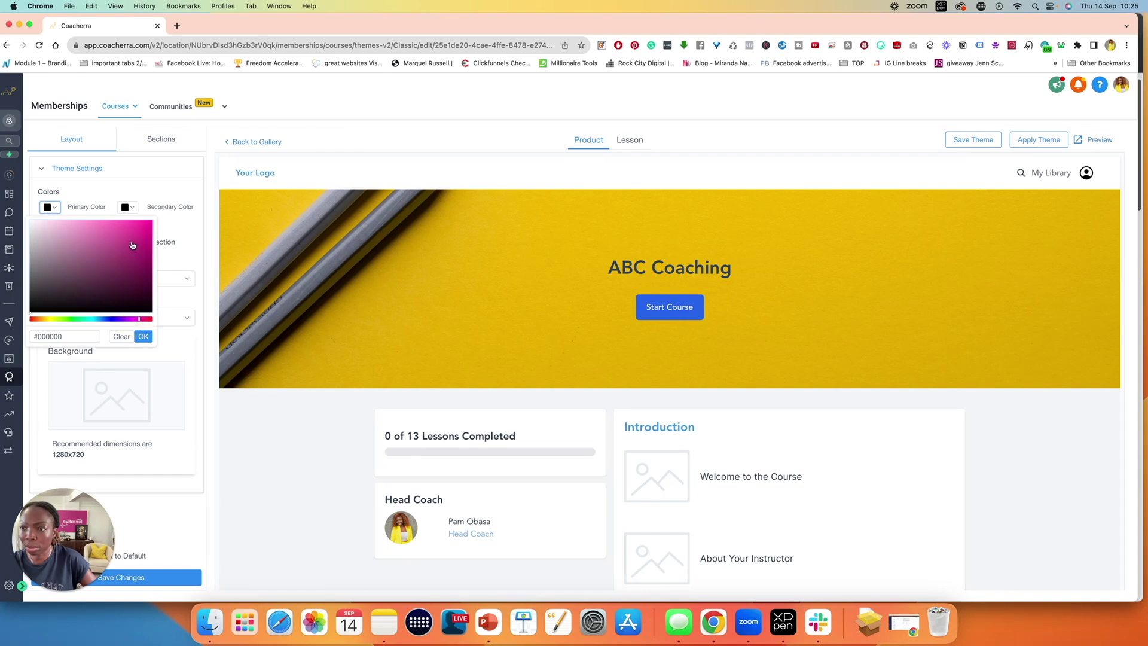
{"action": "left_click", "coordinate": [133, 207]}
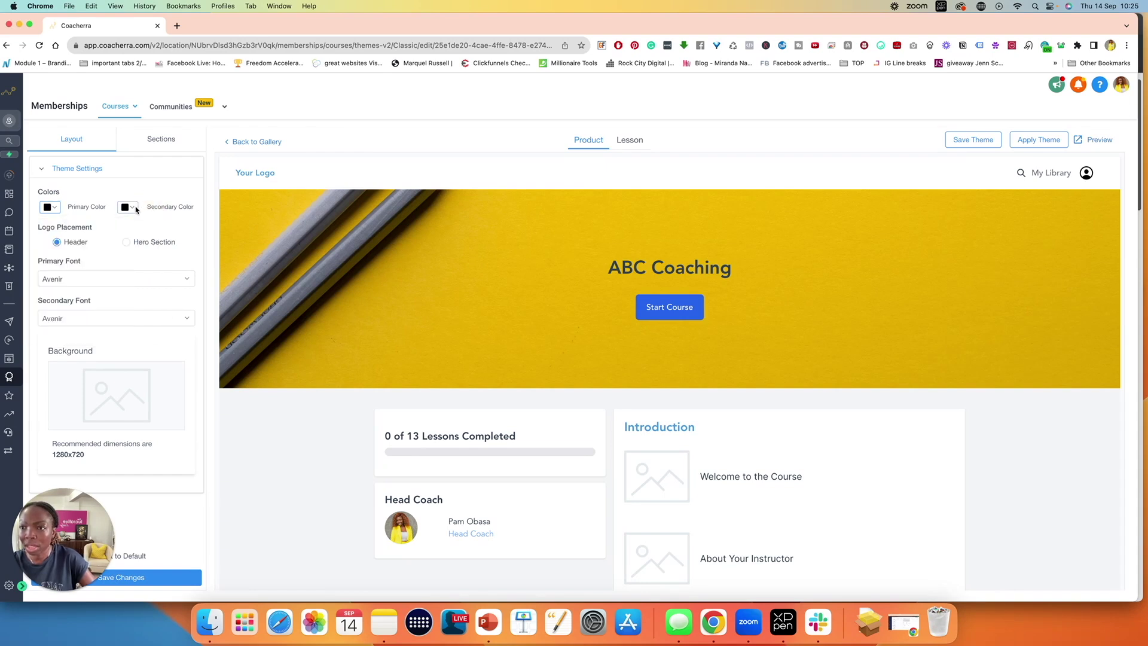
{"action": "left_click", "coordinate": [128, 207]}
{"action": "left_click", "coordinate": [53, 211]}
Set the theme's primary color to magenta #E61CCA and confirm black #000000 as the secondary color.
{"action": "left_click", "coordinate": [49, 208]}
{"action": "left_click", "coordinate": [130, 319]}
{"action": "left_click", "coordinate": [138, 231]}
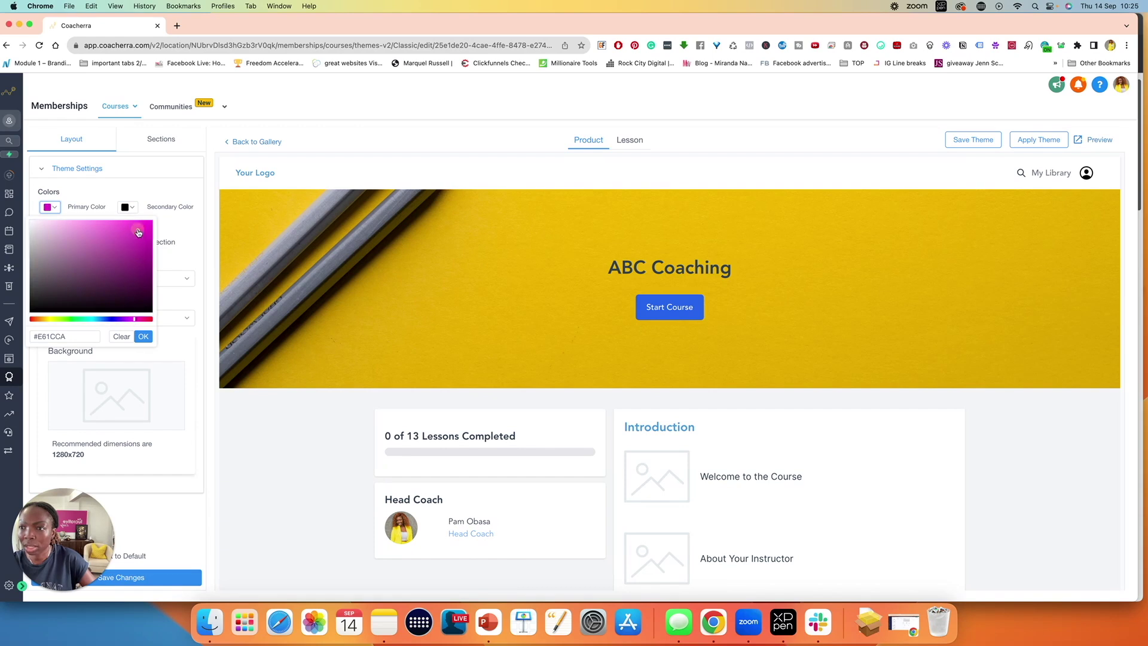
{"action": "left_click", "coordinate": [144, 337]}
{"action": "left_click", "coordinate": [132, 207]}
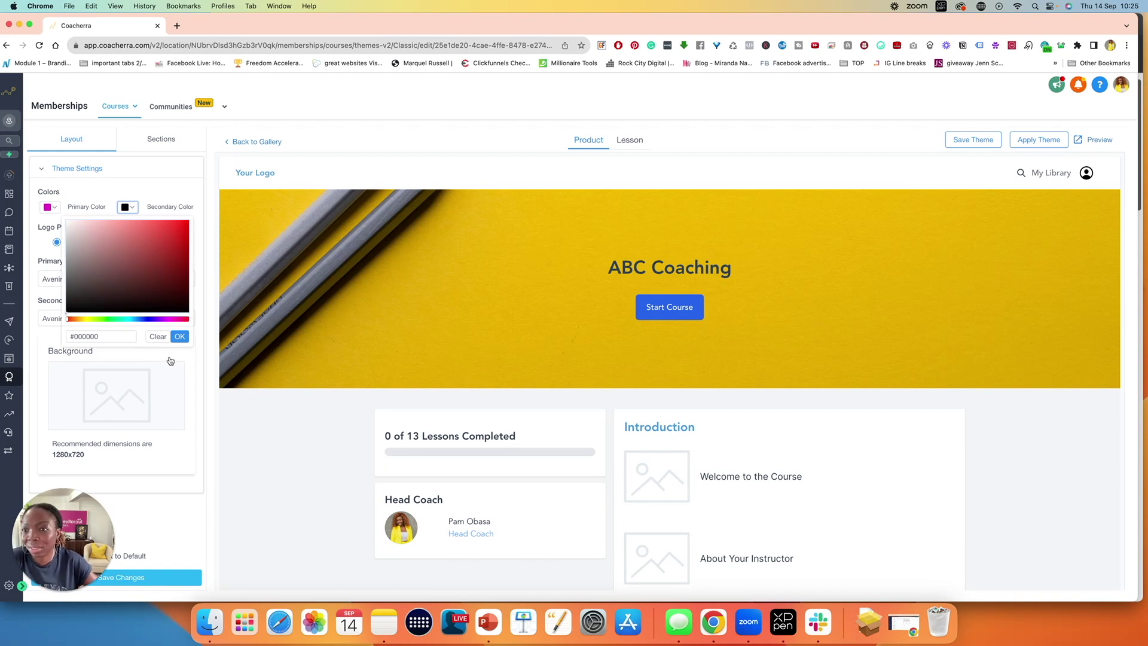
{"action": "left_click", "coordinate": [180, 336]}
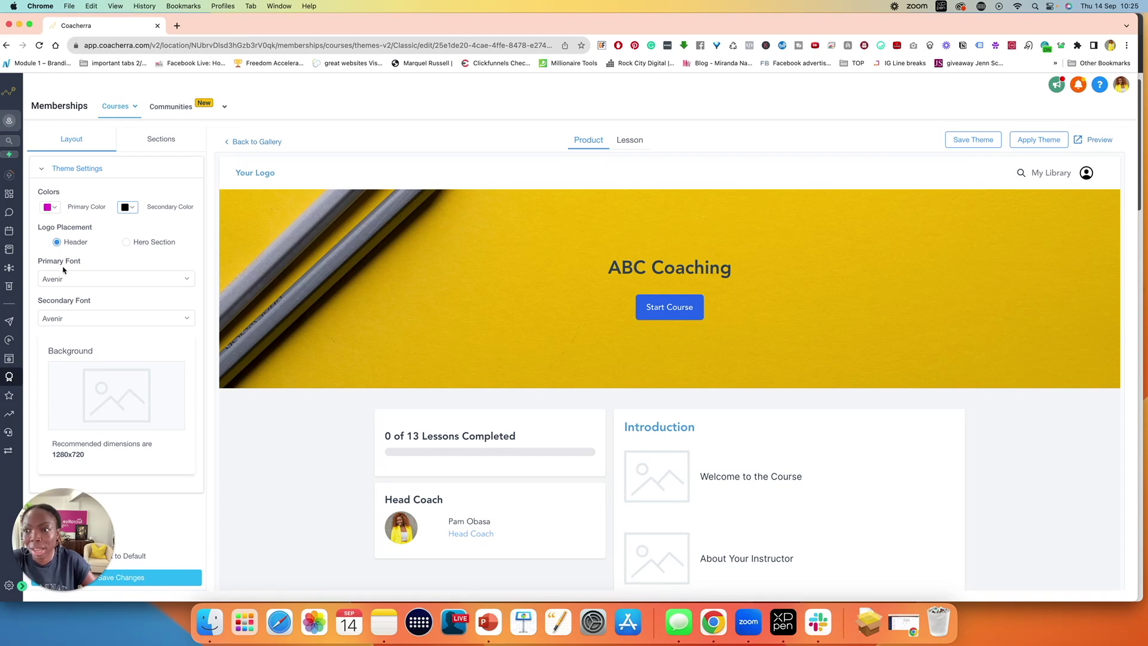
View the font choices for the theme's primary and secondary fonts.
{"action": "left_click", "coordinate": [185, 279]}
{"action": "left_click", "coordinate": [179, 297]}
{"action": "left_click", "coordinate": [189, 320]}
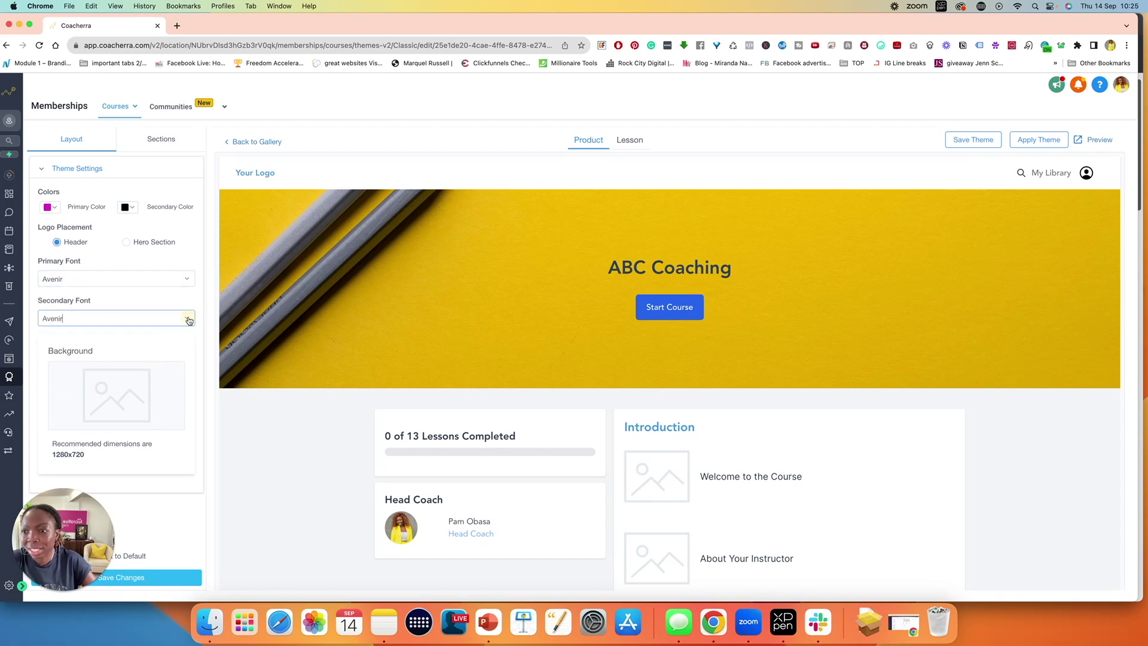
{"action": "left_click", "coordinate": [184, 300]}
Clear the color in the theme's page background settings.
{"action": "scroll", "coordinate": [185, 301], "scroll_direction": "down", "scroll_amount": 1}
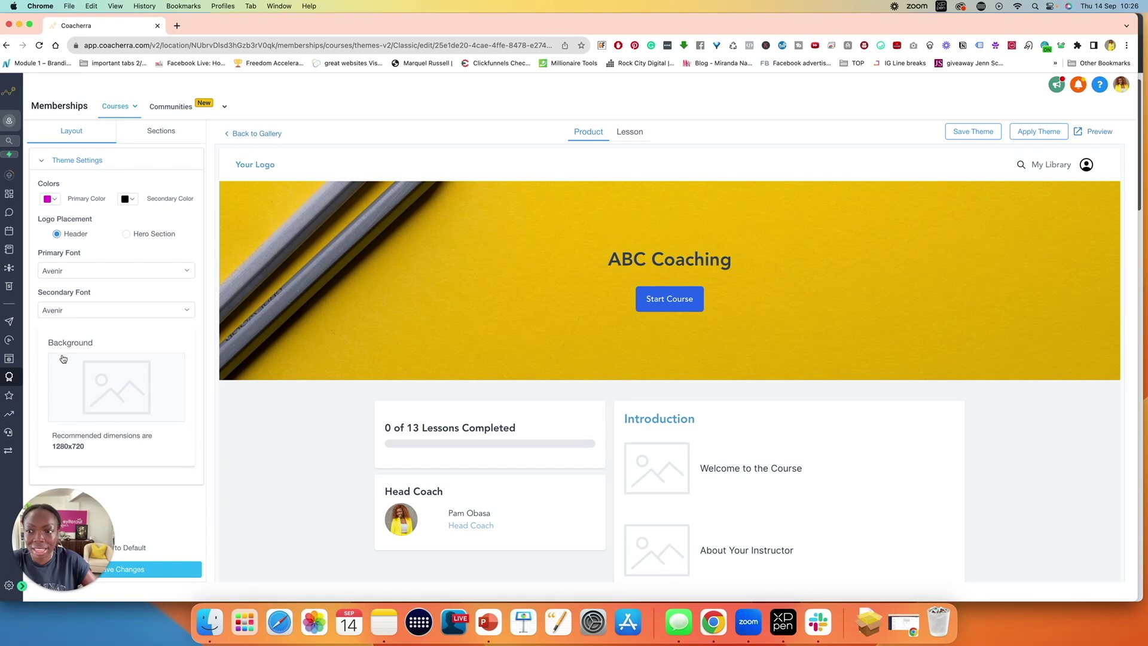
{"action": "left_click", "coordinate": [102, 398]}
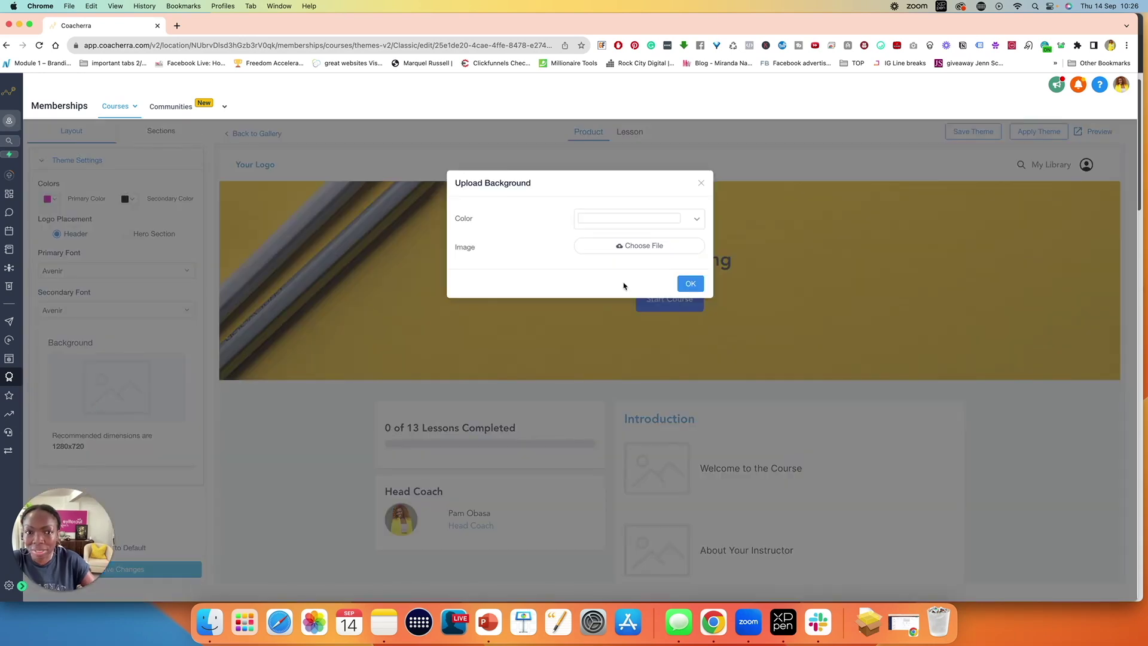
{"action": "left_click", "coordinate": [697, 220]}
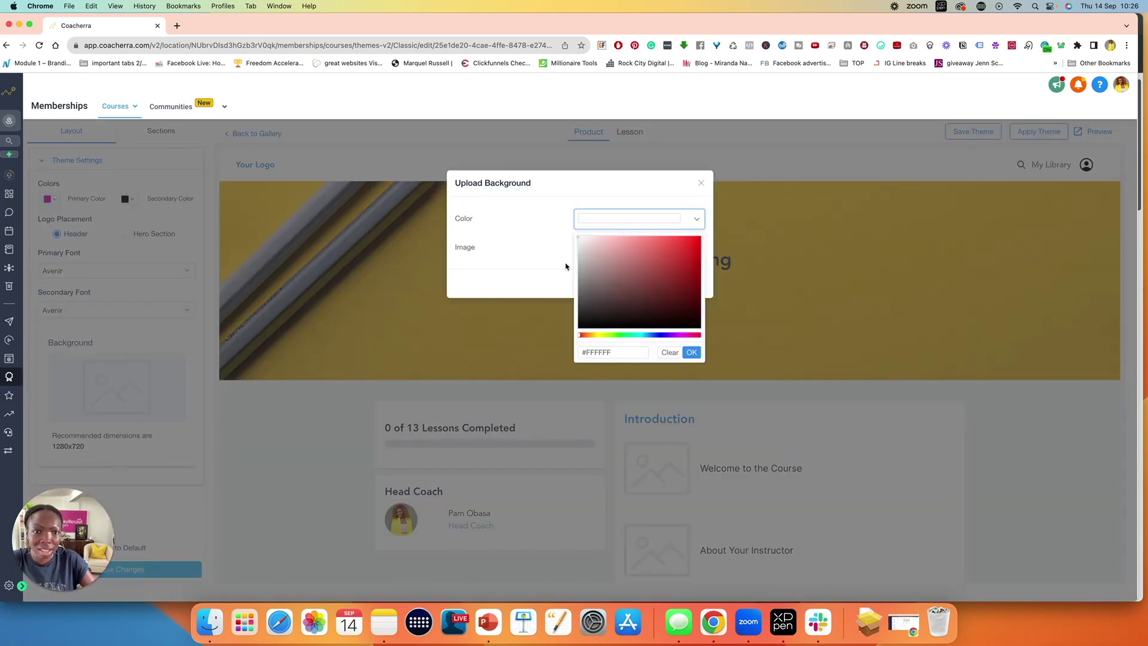
{"action": "left_click", "coordinate": [680, 335]}
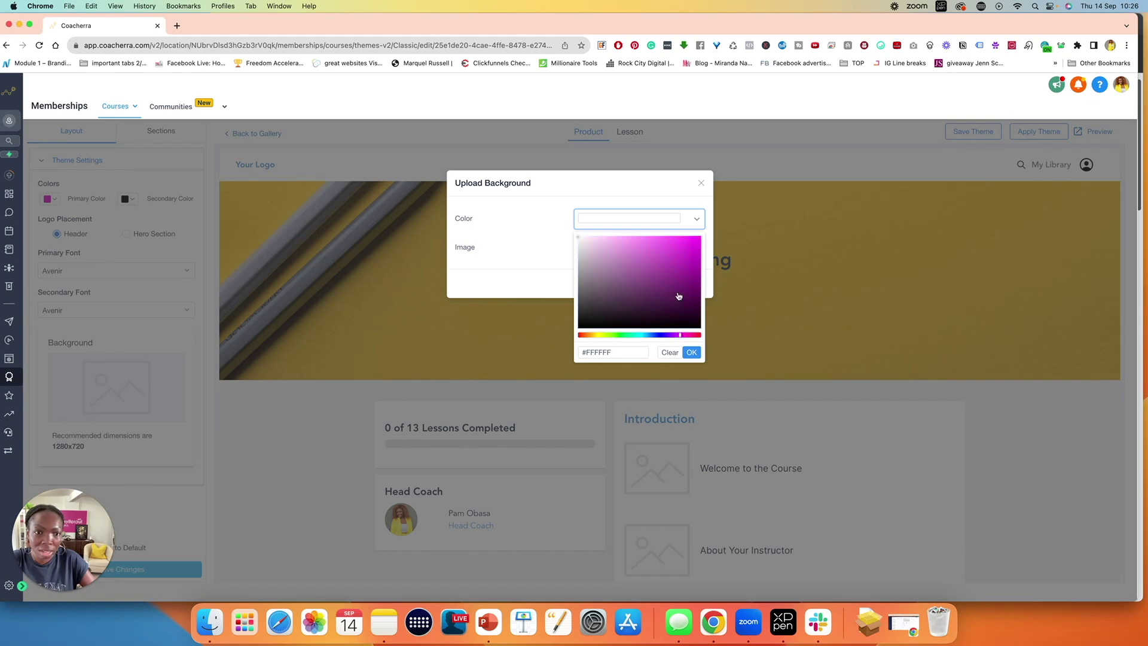
{"action": "left_click", "coordinate": [670, 354]}
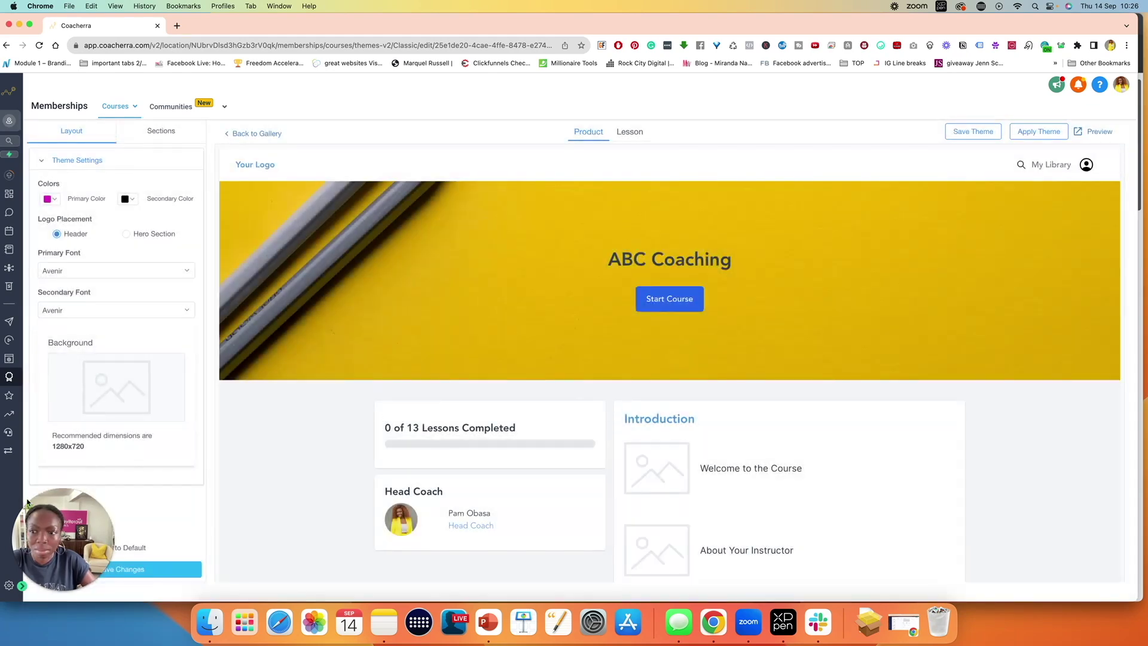
Upload branderry.png from the Desktop as the theme's background image and save the theme changes.
{"action": "left_click", "coordinate": [90, 418]}
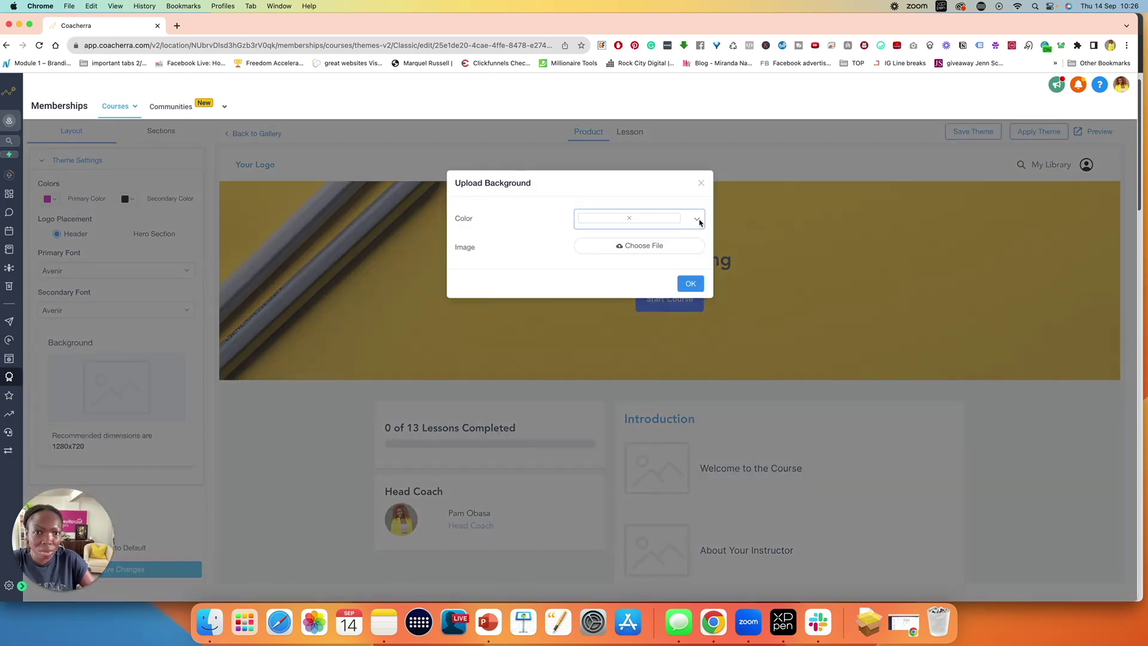
{"action": "left_click", "coordinate": [698, 221]}
{"action": "left_click", "coordinate": [541, 258]}
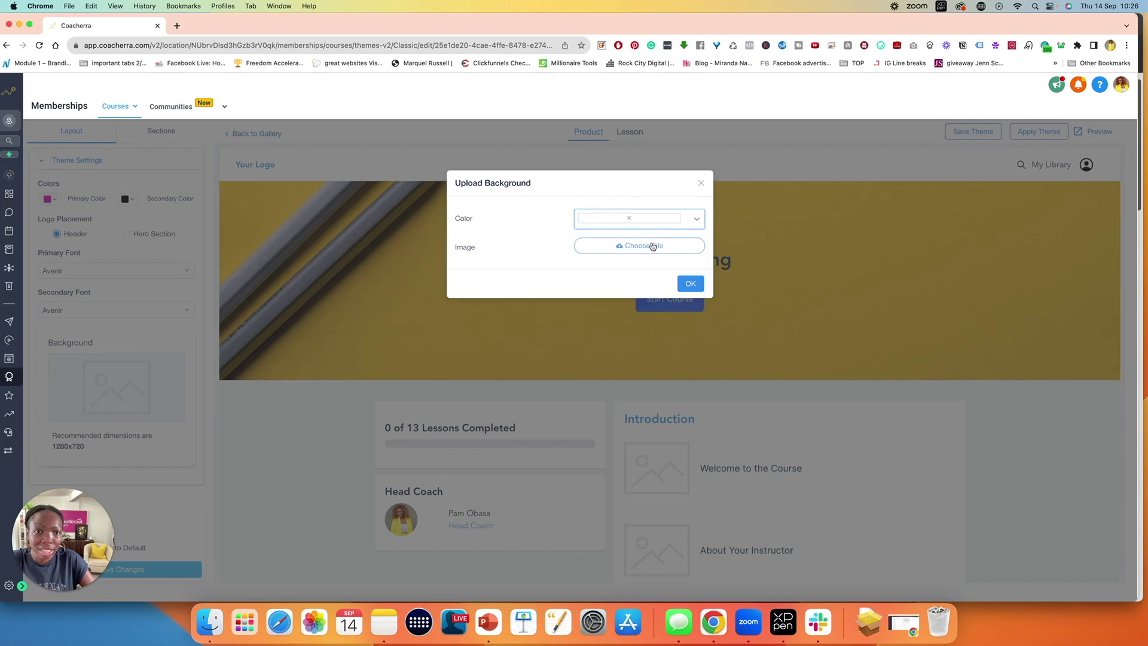
{"action": "left_click", "coordinate": [643, 247]}
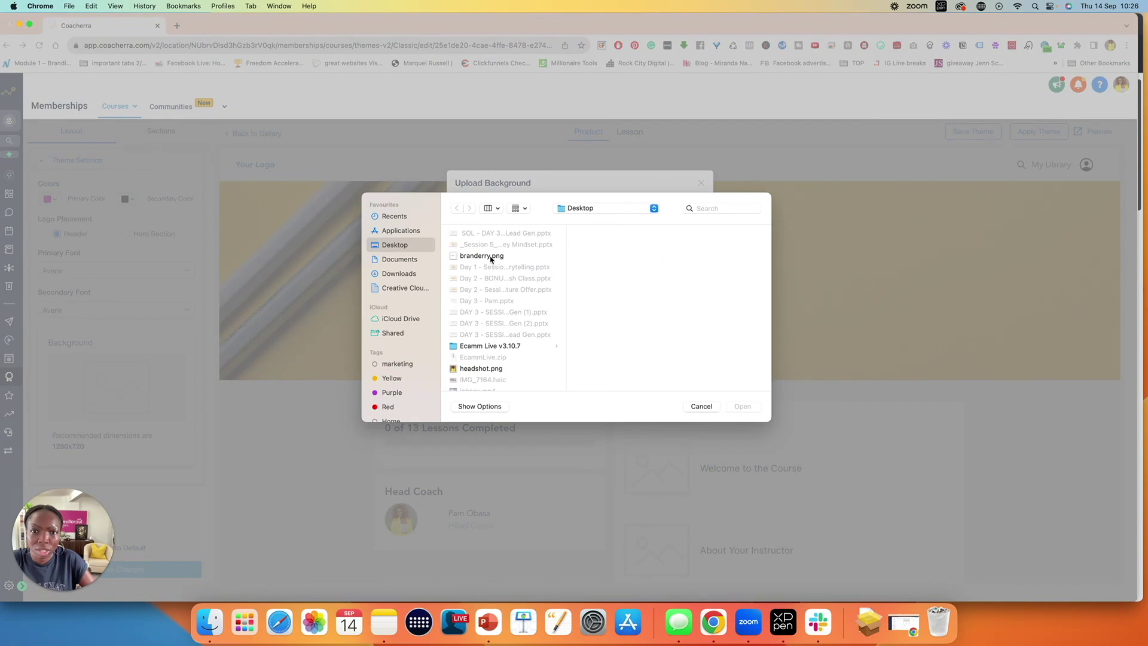
{"action": "left_click", "coordinate": [490, 258]}
{"action": "left_click", "coordinate": [757, 407]}
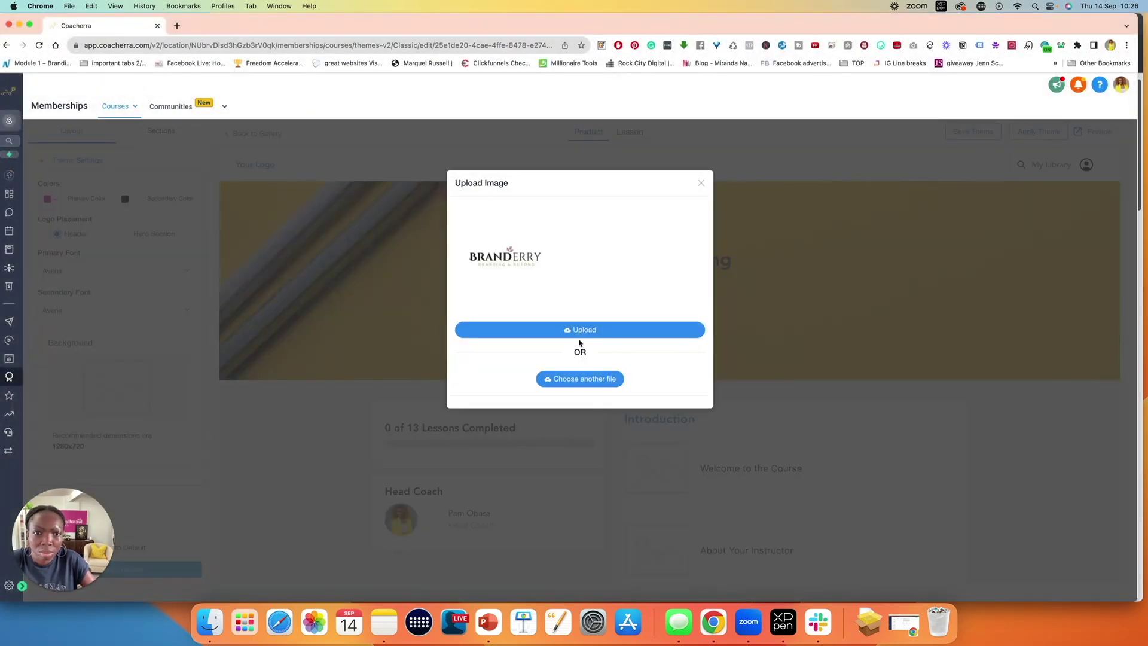
{"action": "left_click", "coordinate": [578, 336]}
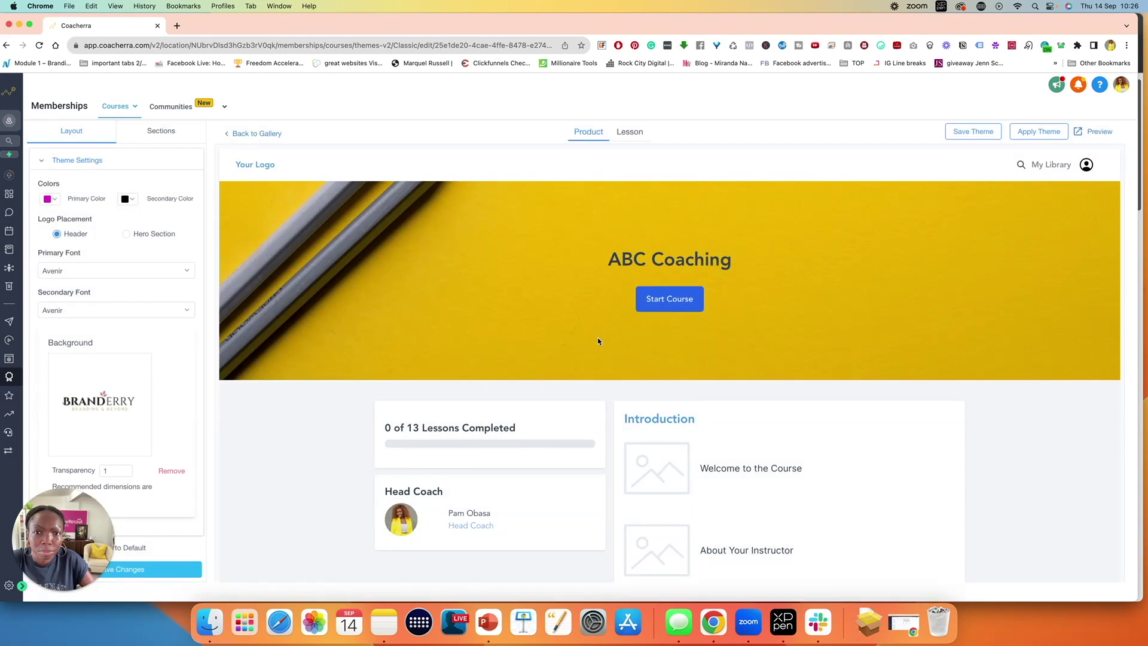
{"action": "left_click", "coordinate": [133, 573]}
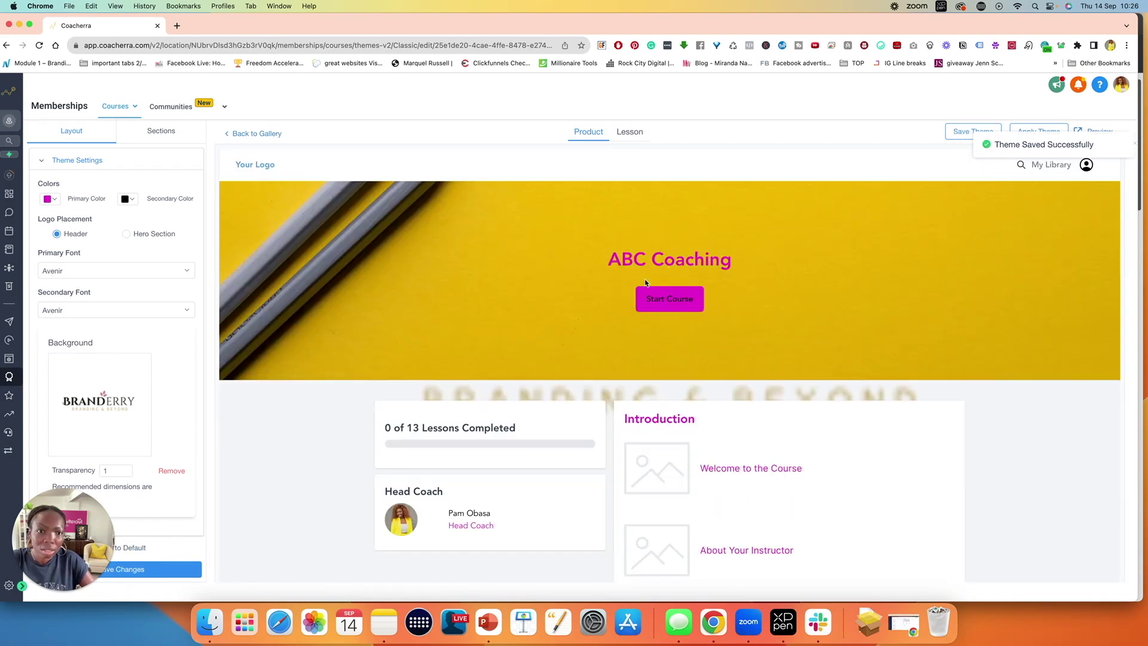
Set the logo placement to Hero Section, check the product page preview and save the theme changes.
{"action": "scroll", "coordinate": [701, 395], "scroll_direction": "down", "scroll_amount": 5}
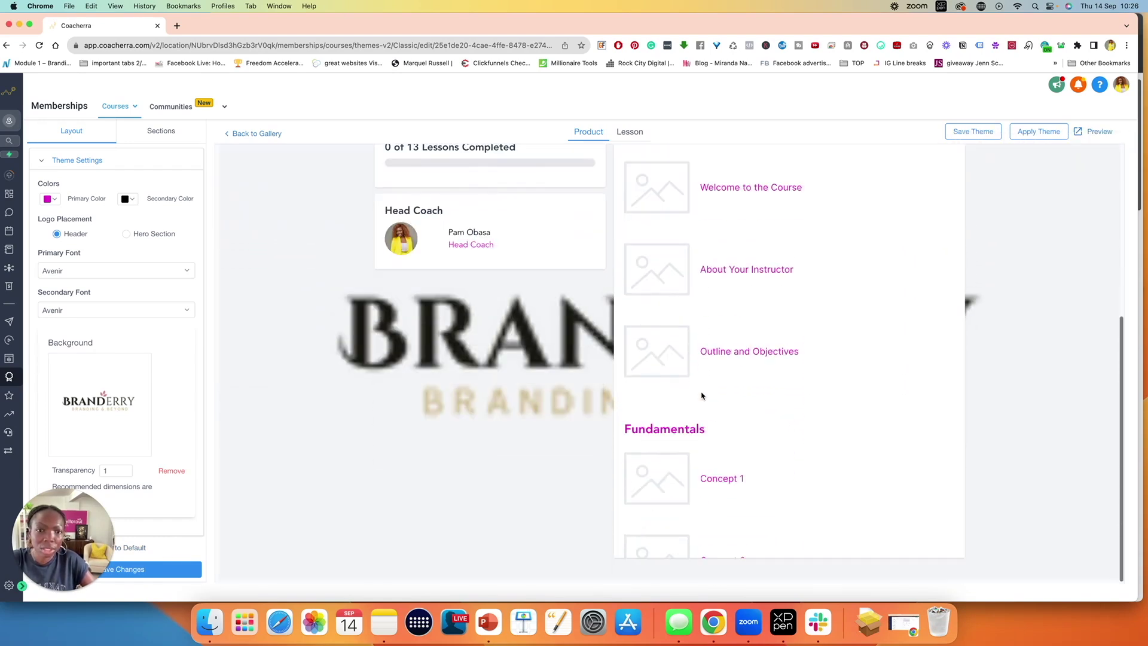
{"action": "left_click", "coordinate": [126, 234]}
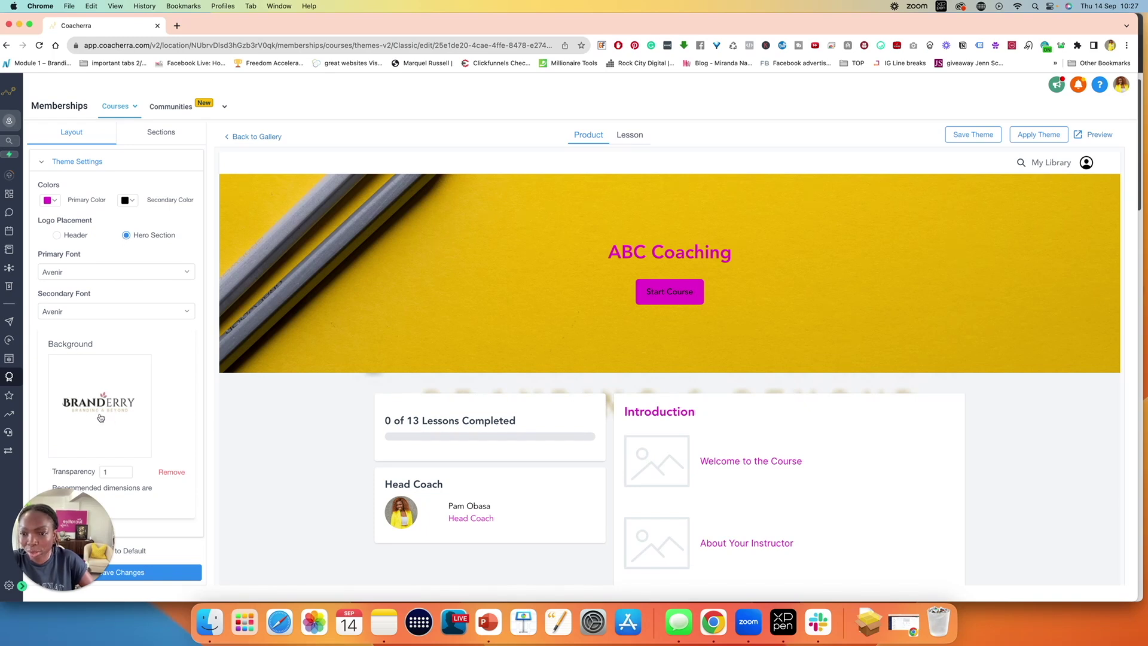
{"action": "scroll", "coordinate": [281, 456], "scroll_direction": "down", "scroll_amount": 5}
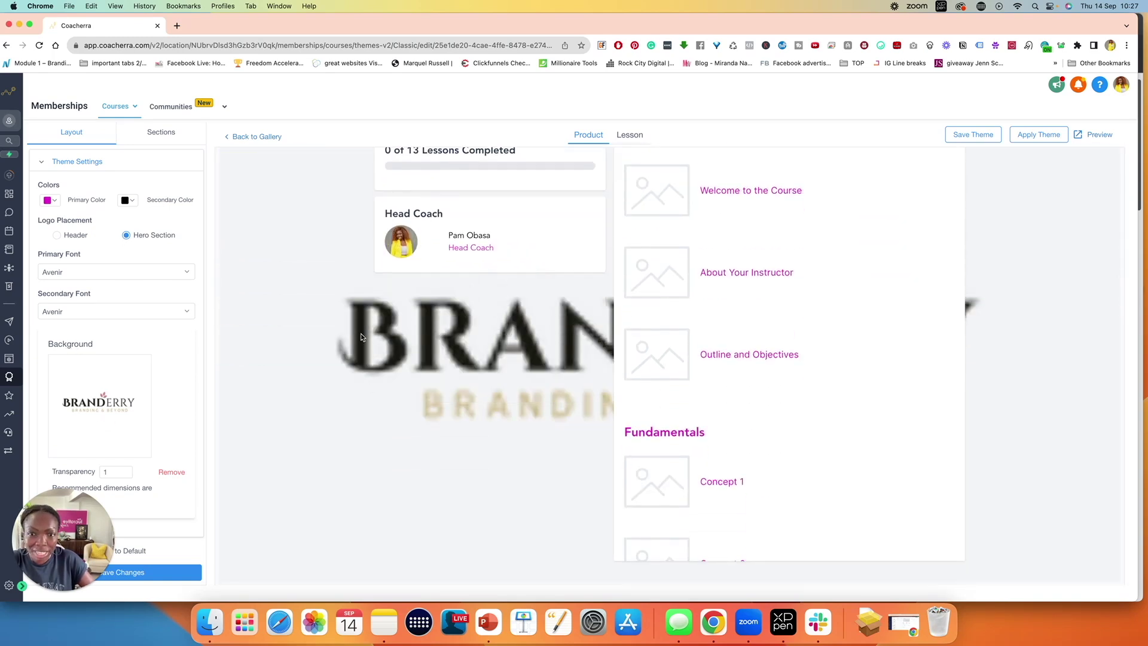
{"action": "scroll", "coordinate": [460, 385], "scroll_direction": "up", "scroll_amount": 5}
{"action": "scroll", "coordinate": [460, 386], "scroll_direction": "down", "scroll_amount": 5}
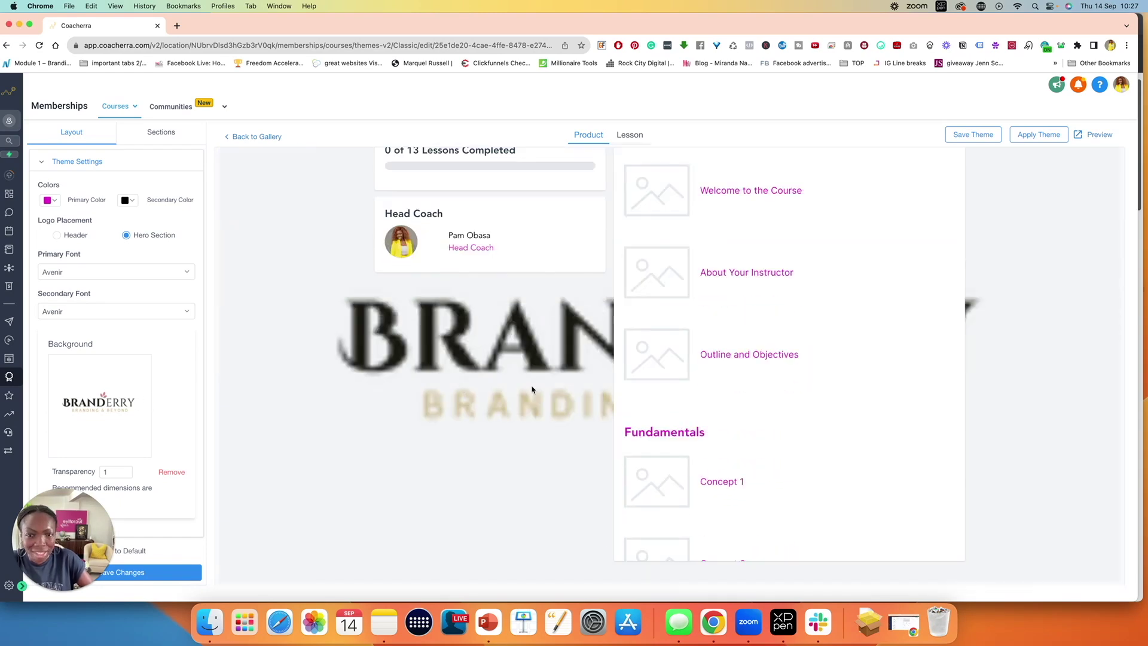
{"action": "scroll", "coordinate": [494, 377], "scroll_direction": "up", "scroll_amount": 5}
{"action": "scroll", "coordinate": [494, 377], "scroll_direction": "down", "scroll_amount": 5}
{"action": "scroll", "coordinate": [253, 303], "scroll_direction": "up", "scroll_amount": 5}
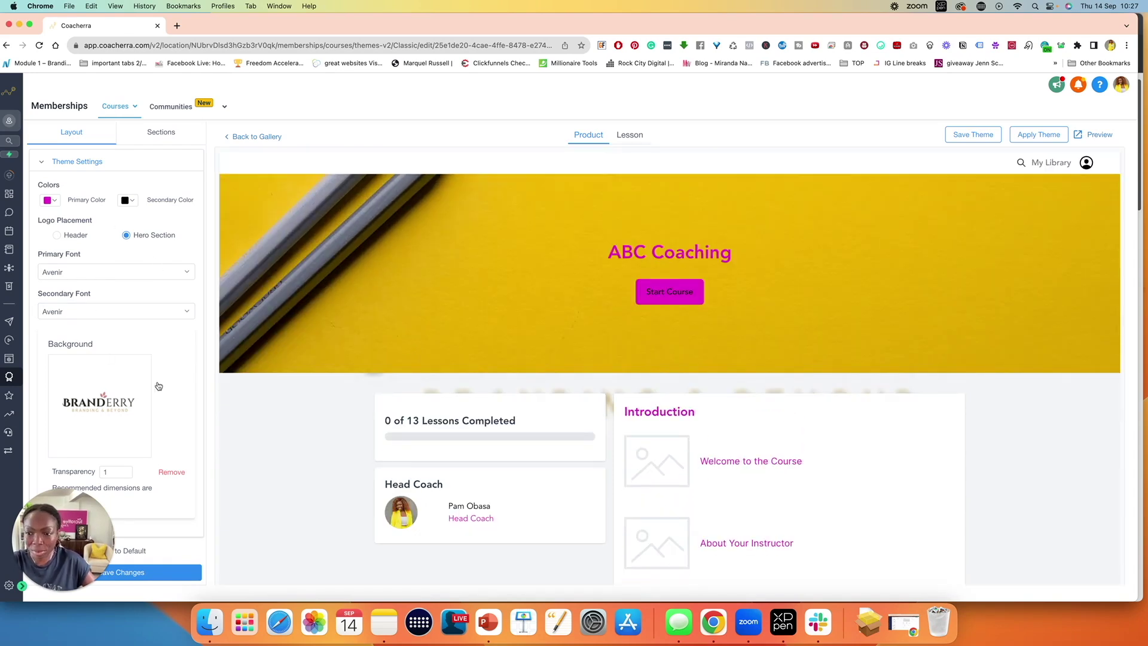
{"action": "left_click", "coordinate": [153, 568]}
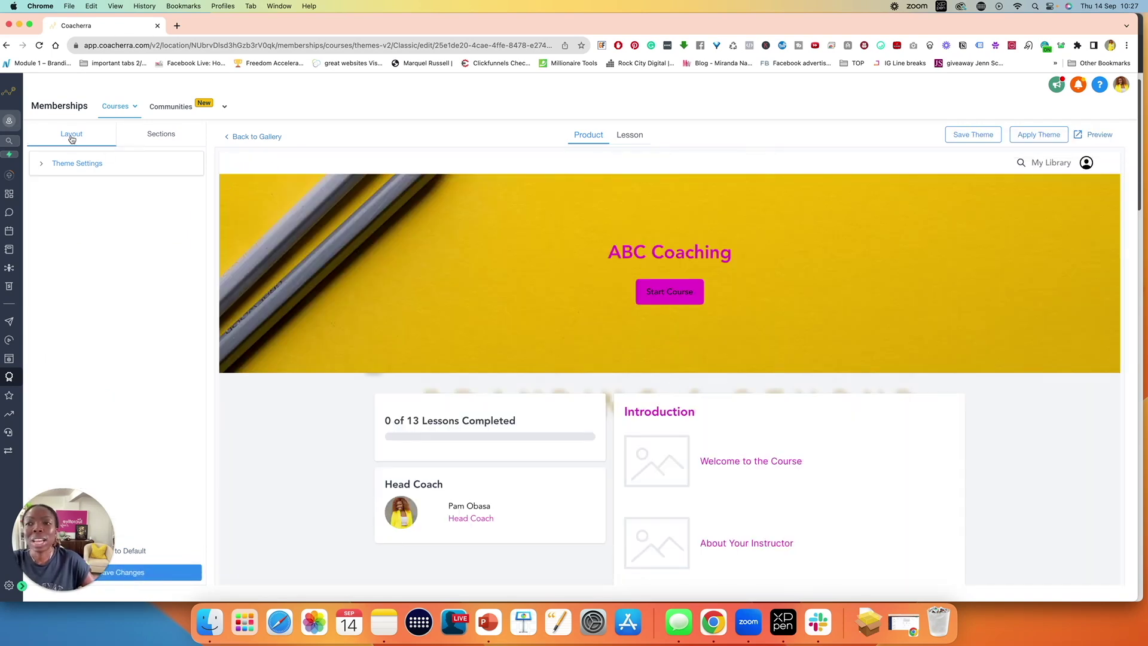
Examine the themed product page preview and the Header and Hero section settings.
{"action": "scroll", "coordinate": [429, 320], "scroll_direction": "down", "scroll_amount": 4}
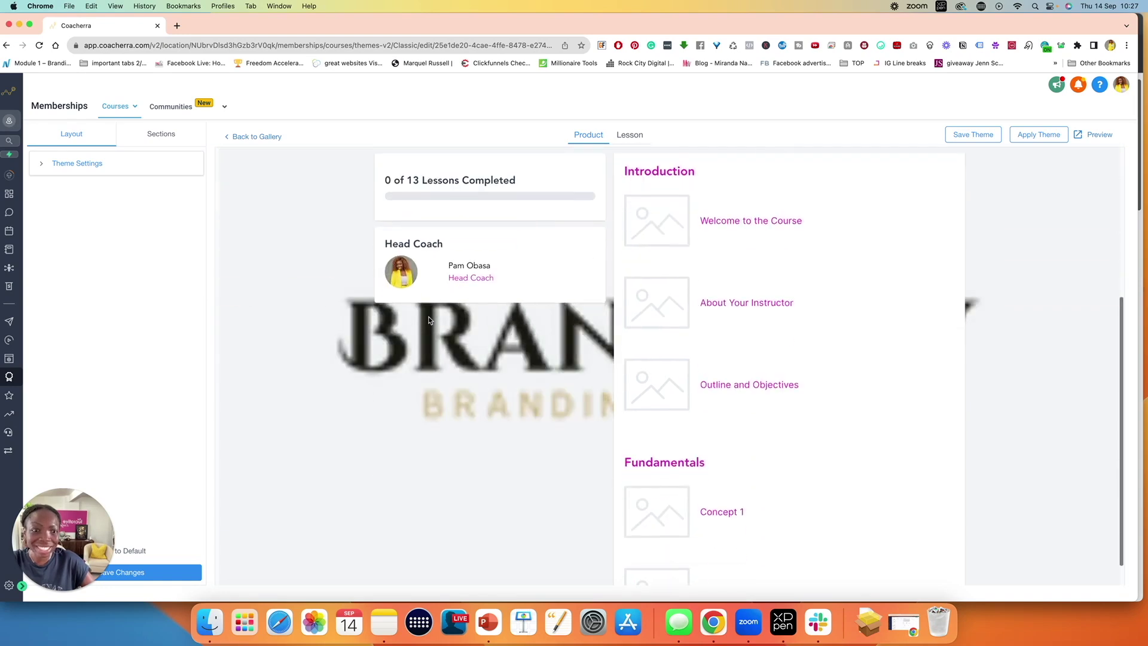
{"action": "scroll", "coordinate": [428, 320], "scroll_direction": "up", "scroll_amount": 4}
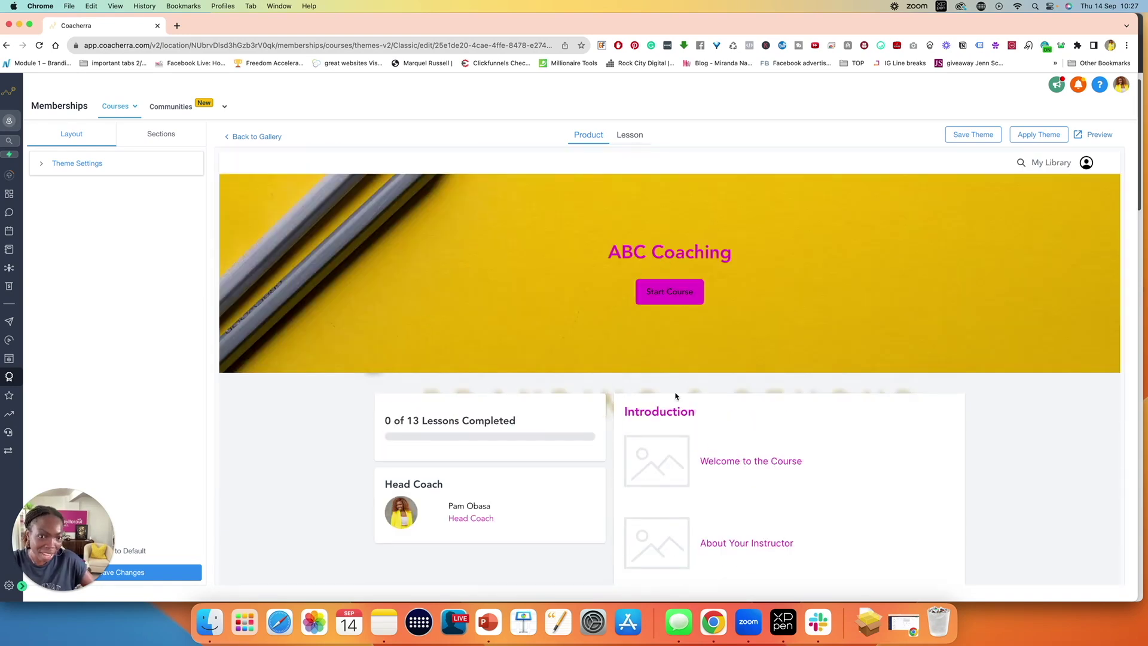
{"action": "scroll", "coordinate": [753, 486], "scroll_direction": "down", "scroll_amount": 5}
{"action": "scroll", "coordinate": [753, 486], "scroll_direction": "up", "scroll_amount": 5}
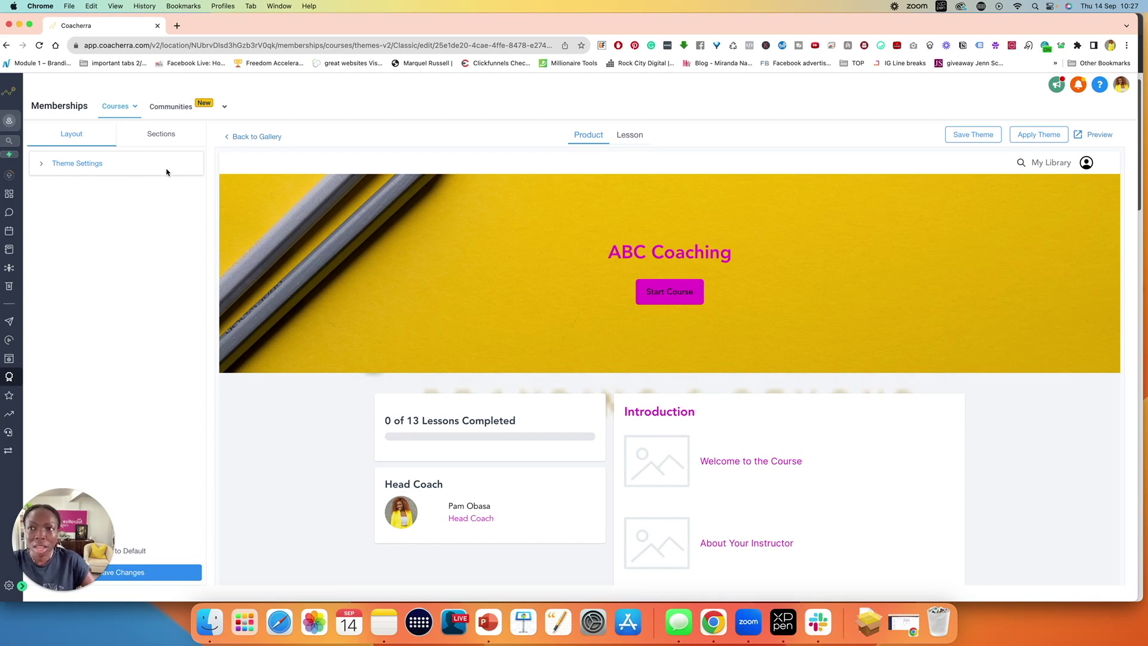
{"action": "left_click", "coordinate": [163, 137]}
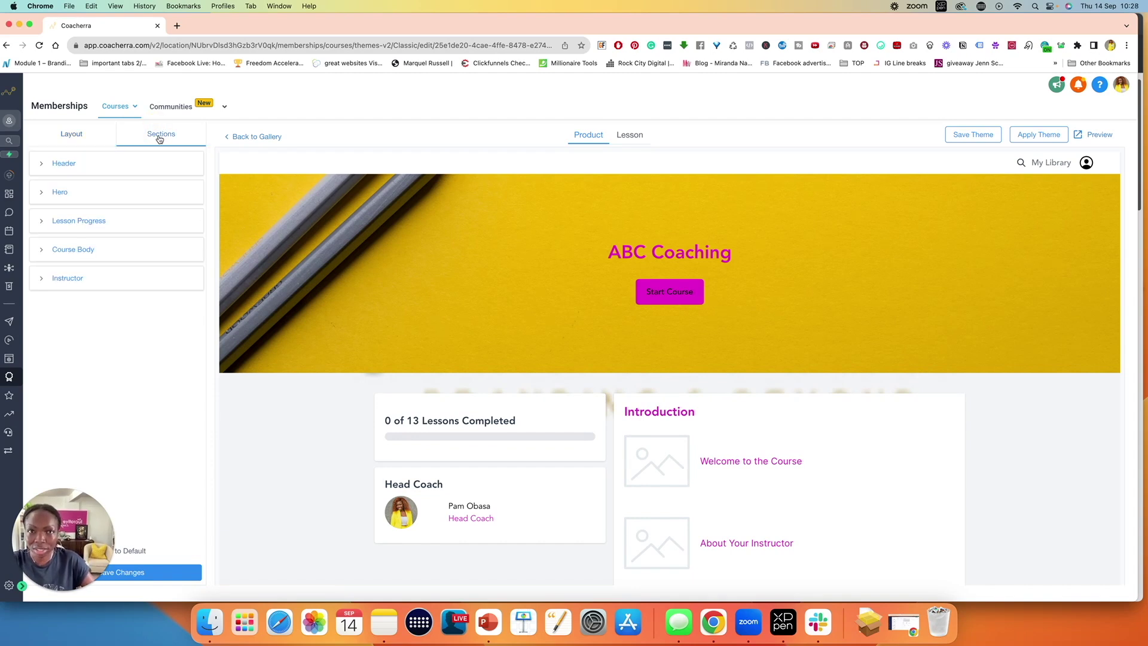
{"action": "left_click", "coordinate": [52, 165]}
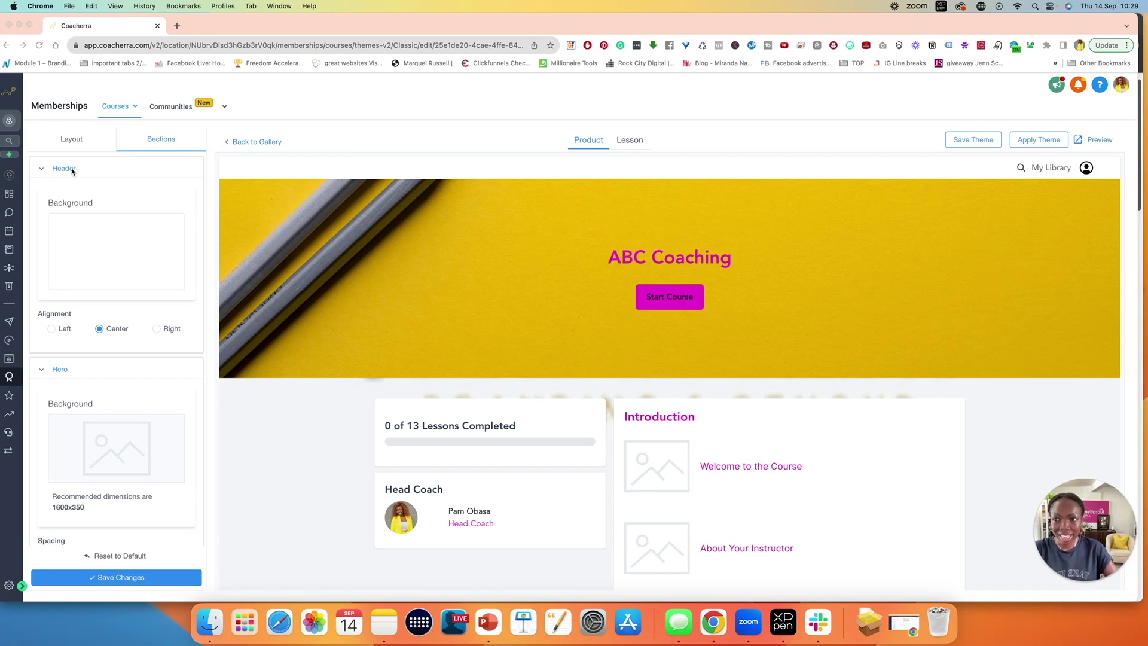
{"action": "scroll", "coordinate": [66, 388], "scroll_direction": "down", "scroll_amount": 3}
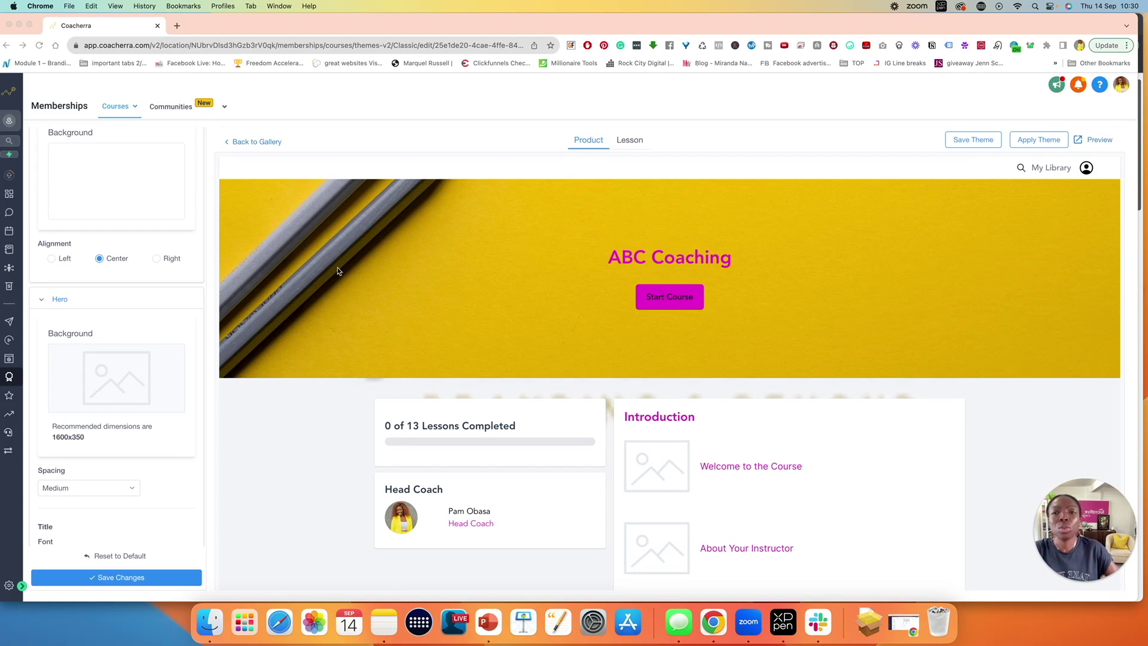
Upload branderry.png from the Desktop as the Hero section's background image and save the theme changes.
{"action": "left_click", "coordinate": [98, 367]}
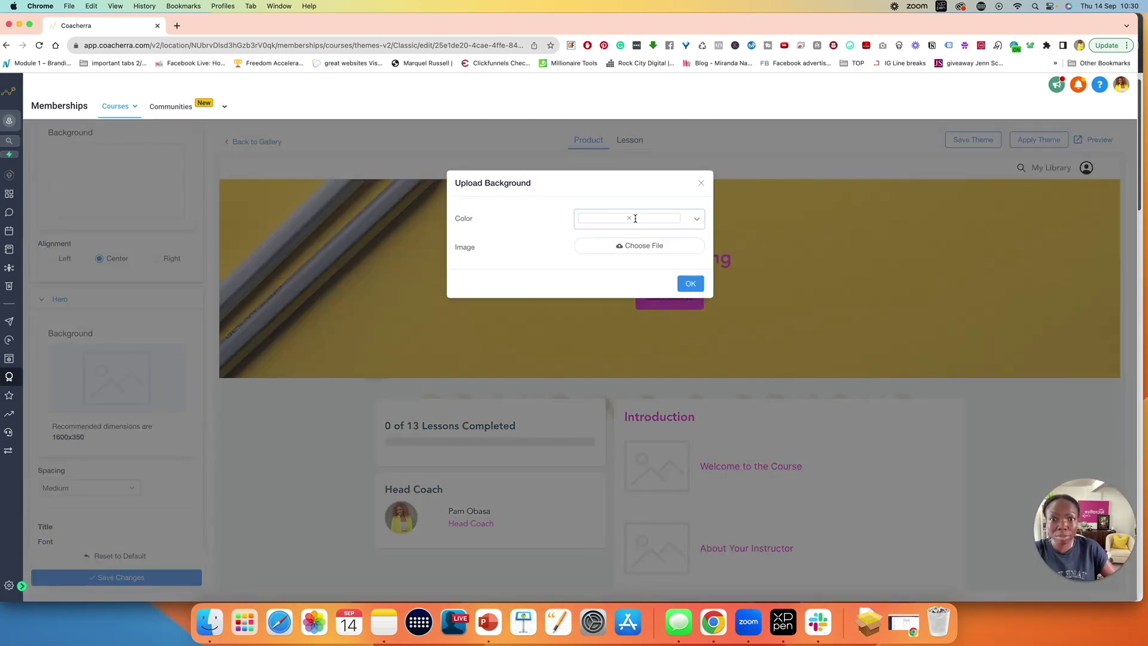
{"action": "left_click", "coordinate": [684, 248]}
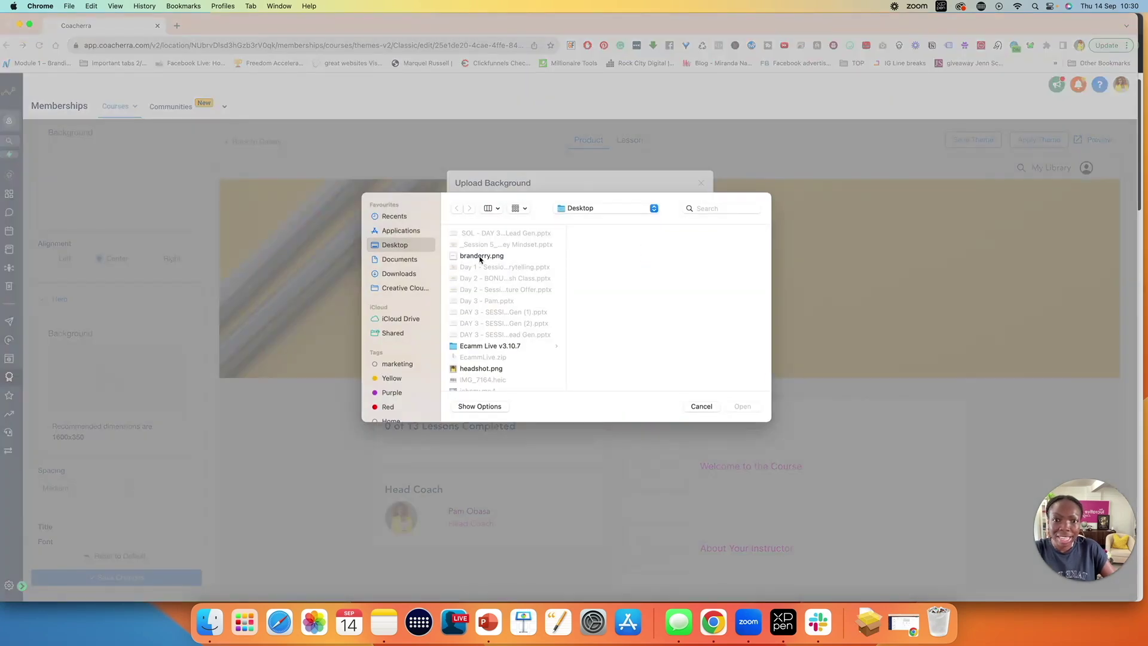
{"action": "scroll", "coordinate": [487, 308], "scroll_direction": "down", "scroll_amount": 15}
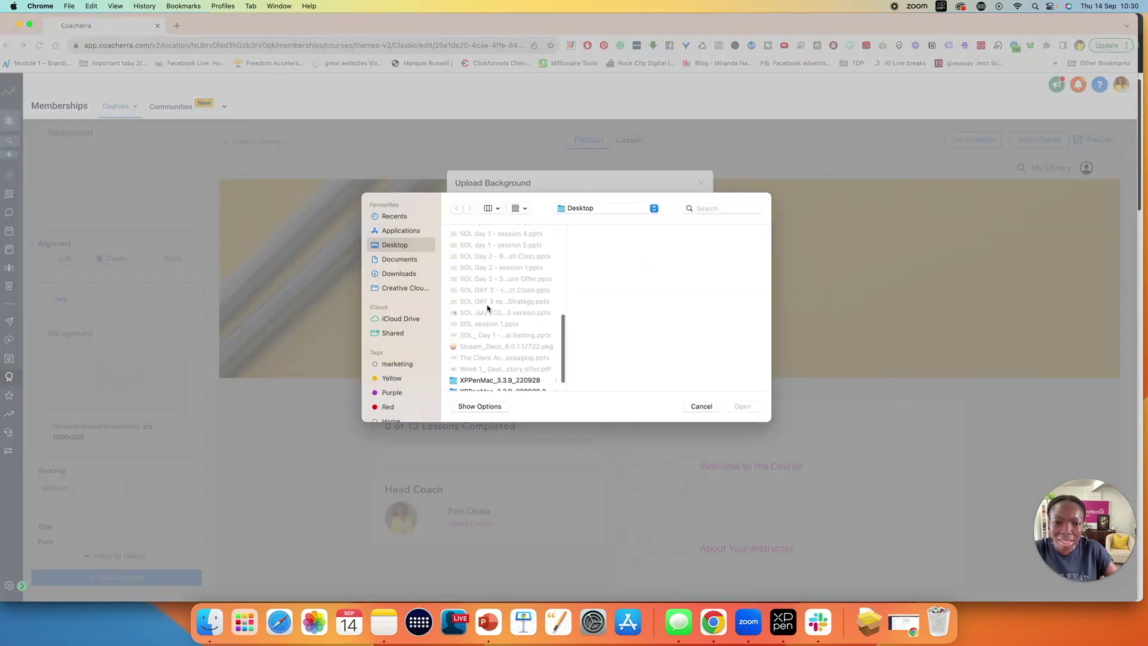
{"action": "scroll", "coordinate": [488, 307], "scroll_direction": "up", "scroll_amount": 10}
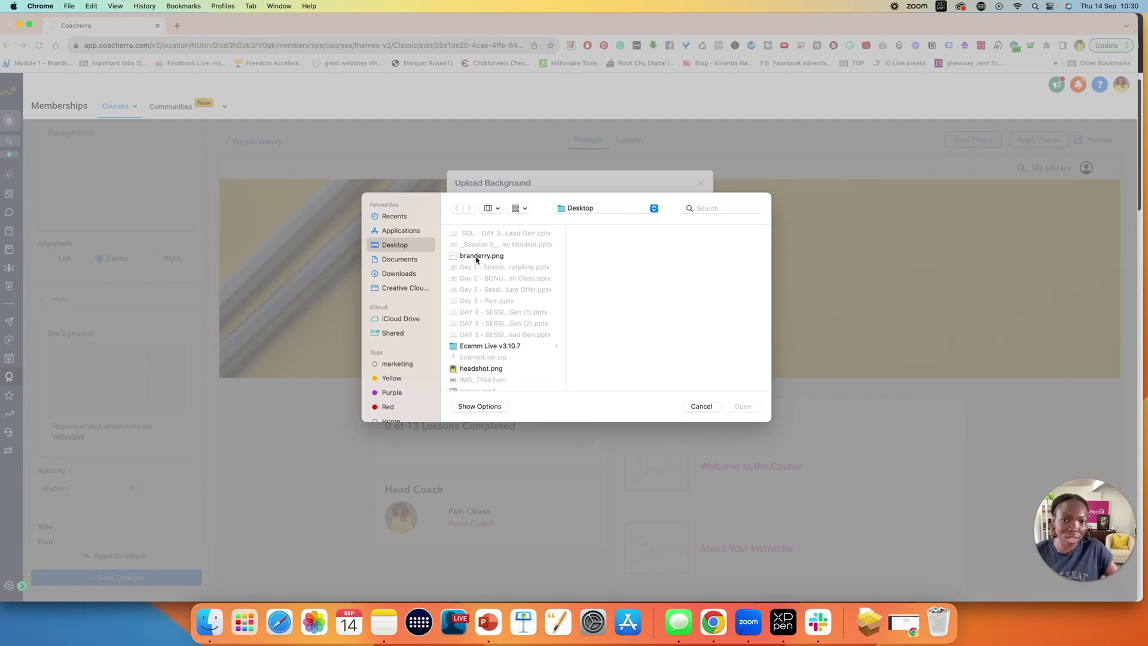
{"action": "left_click", "coordinate": [476, 257]}
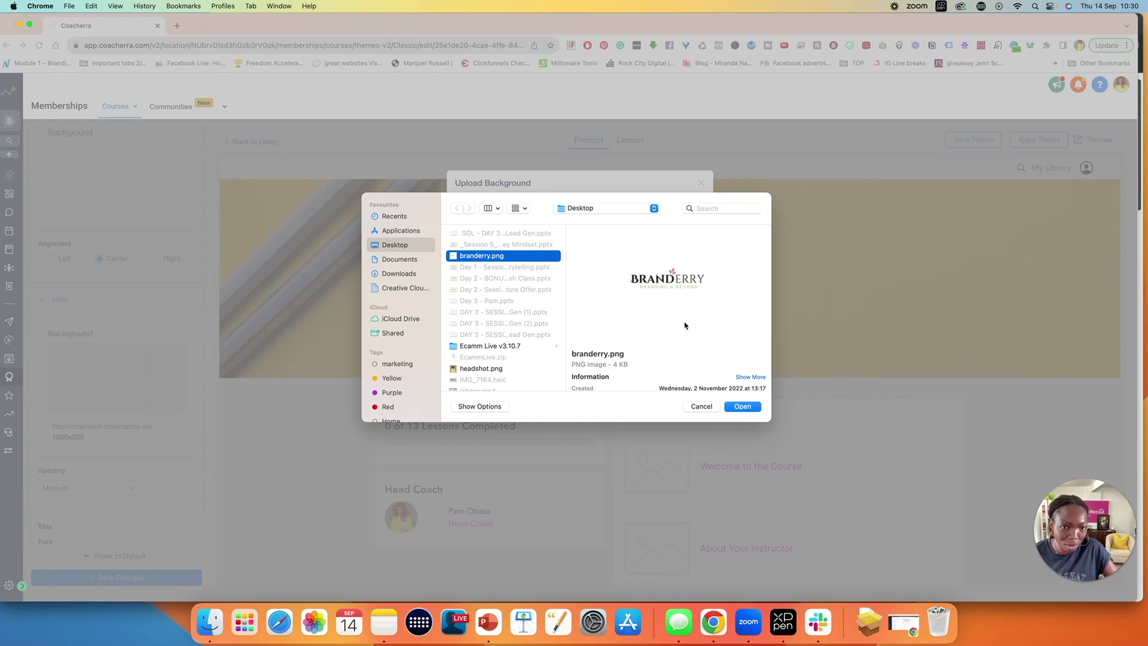
{"action": "left_click", "coordinate": [742, 406]}
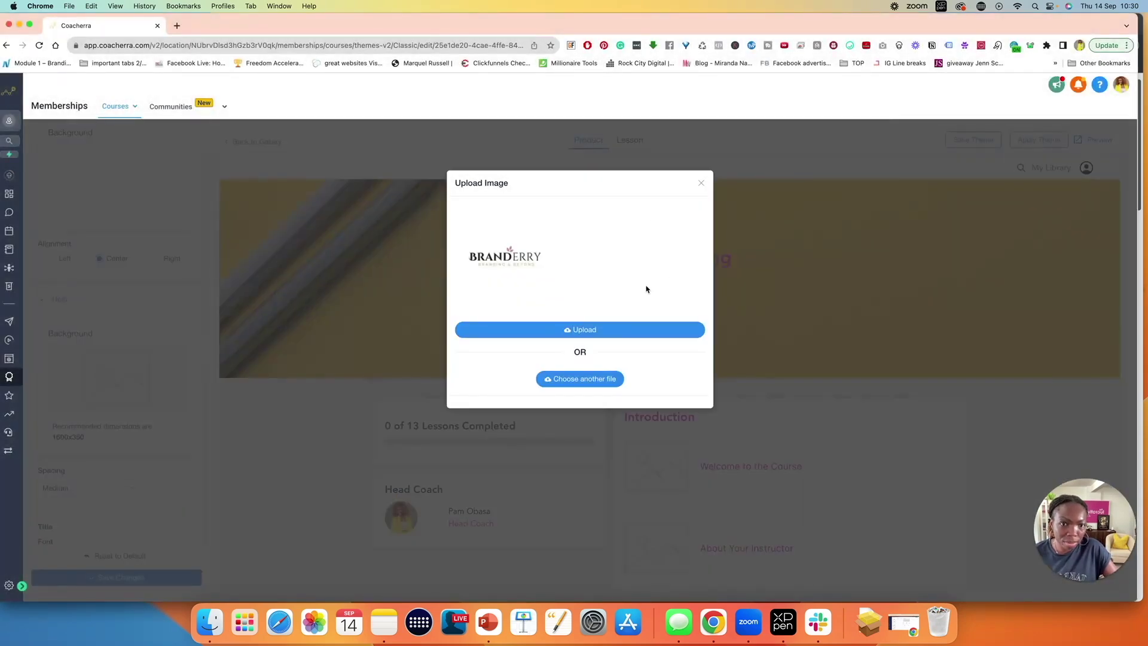
{"action": "left_click", "coordinate": [616, 328]}
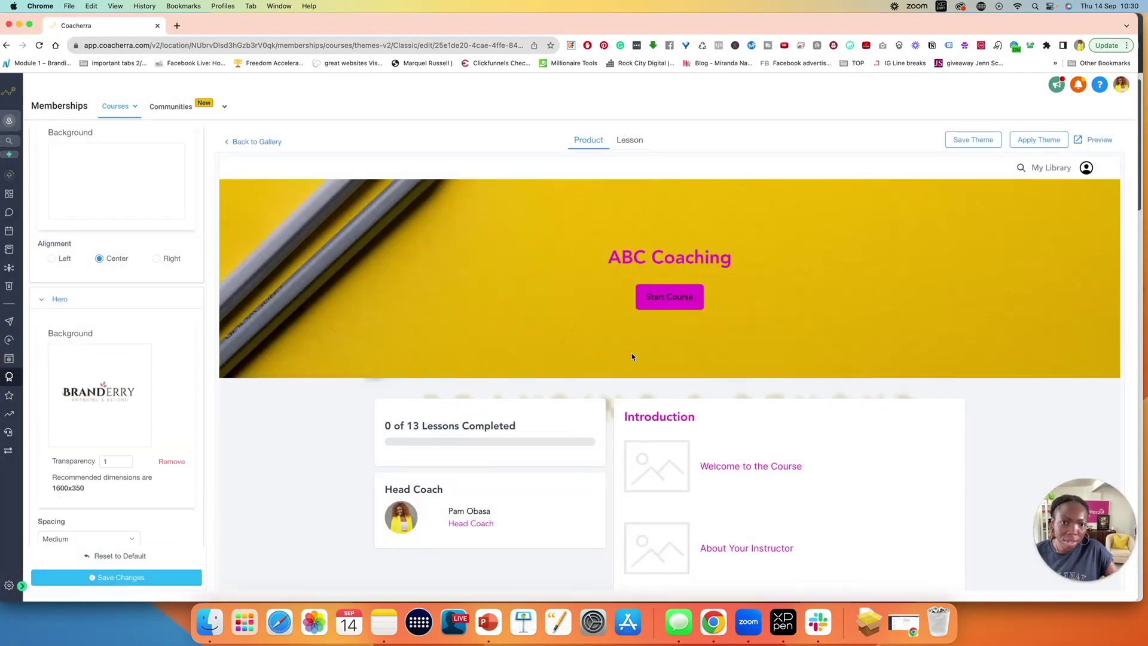
{"action": "left_click", "coordinate": [131, 578]}
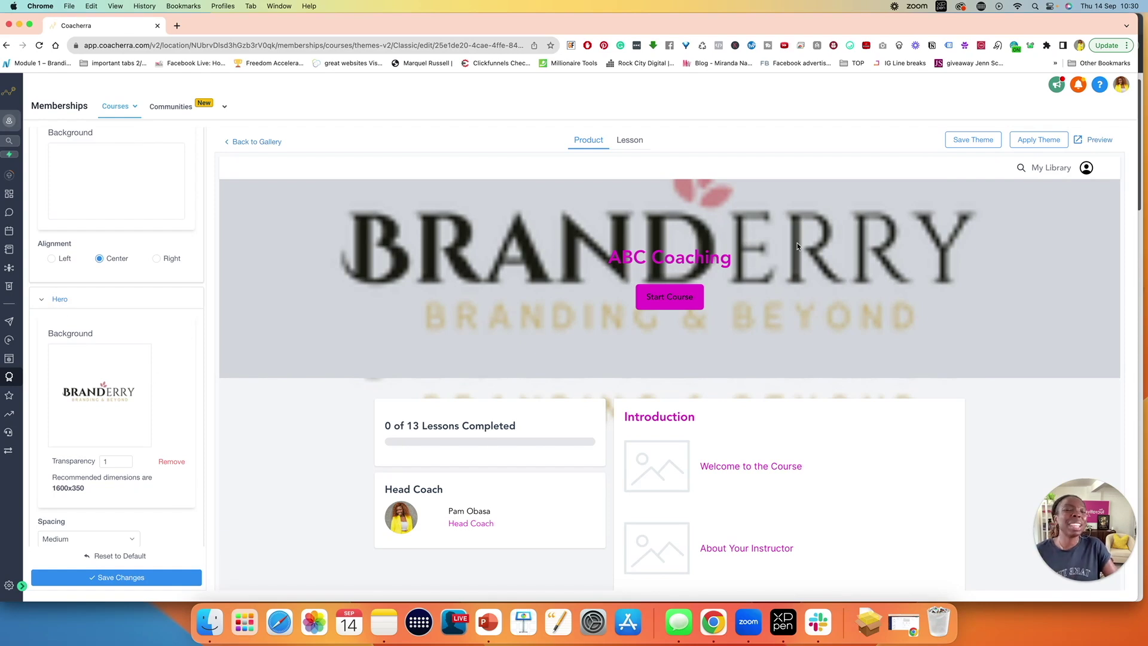
Remove the Hero section's background image and save the theme changes.
{"action": "scroll", "coordinate": [679, 245], "scroll_direction": "down", "scroll_amount": 1}
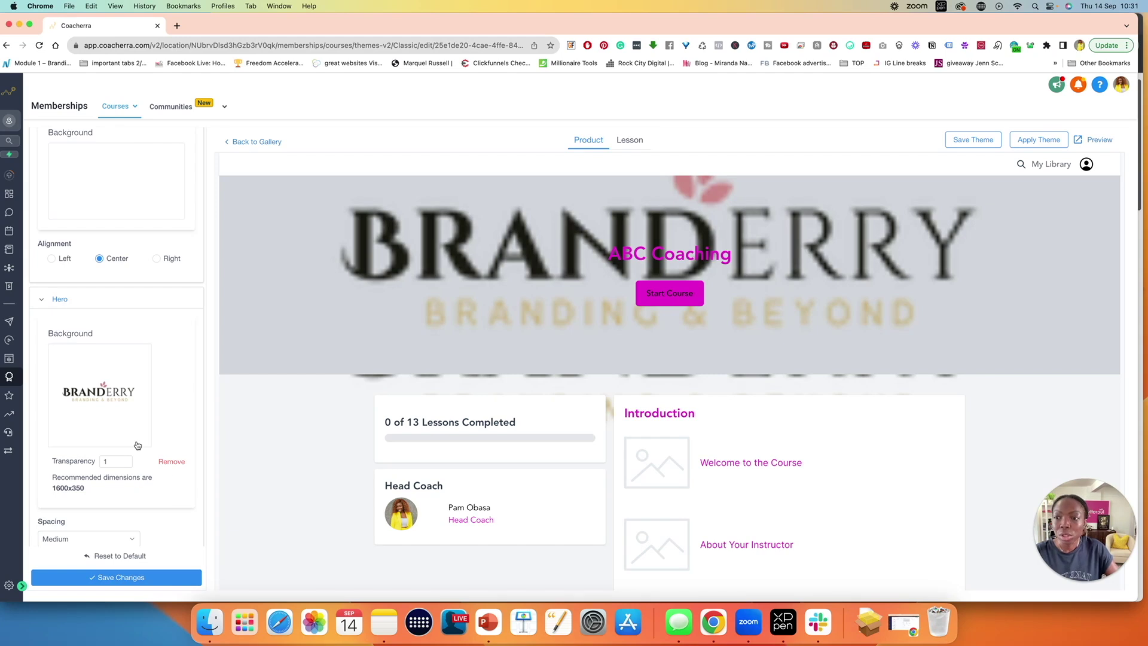
{"action": "left_click", "coordinate": [172, 461]}
{"action": "left_click", "coordinate": [141, 578]}
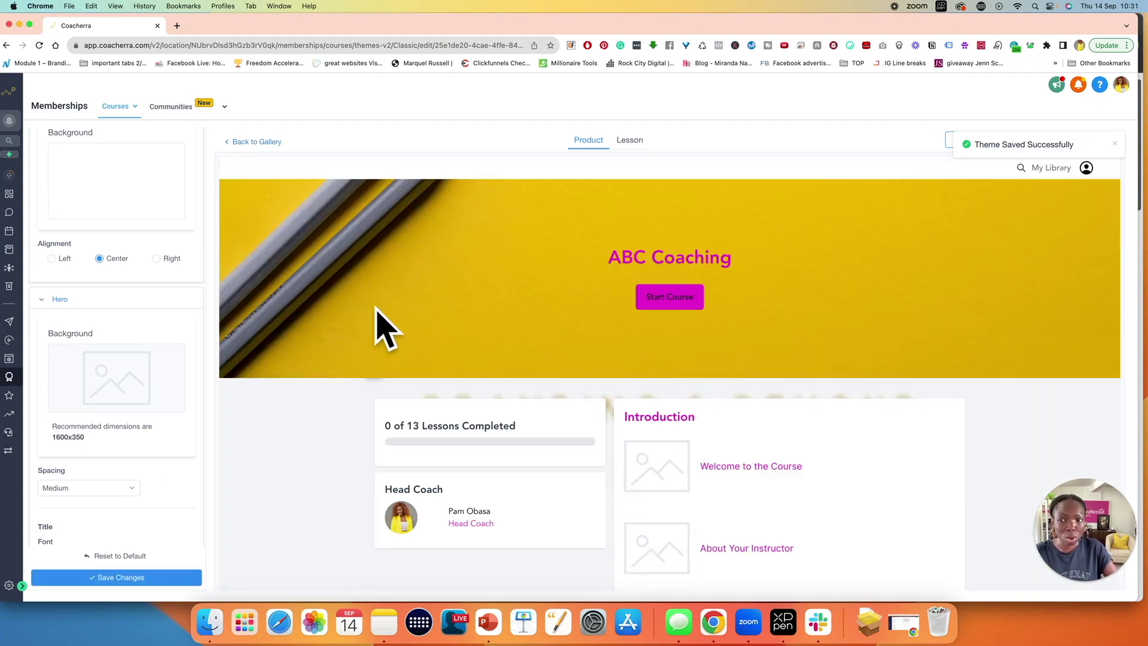
Check the spacing options available for the Hero section.
{"action": "scroll", "coordinate": [165, 398], "scroll_direction": "down", "scroll_amount": 5}
{"action": "scroll", "coordinate": [168, 398], "scroll_direction": "down", "scroll_amount": 1}
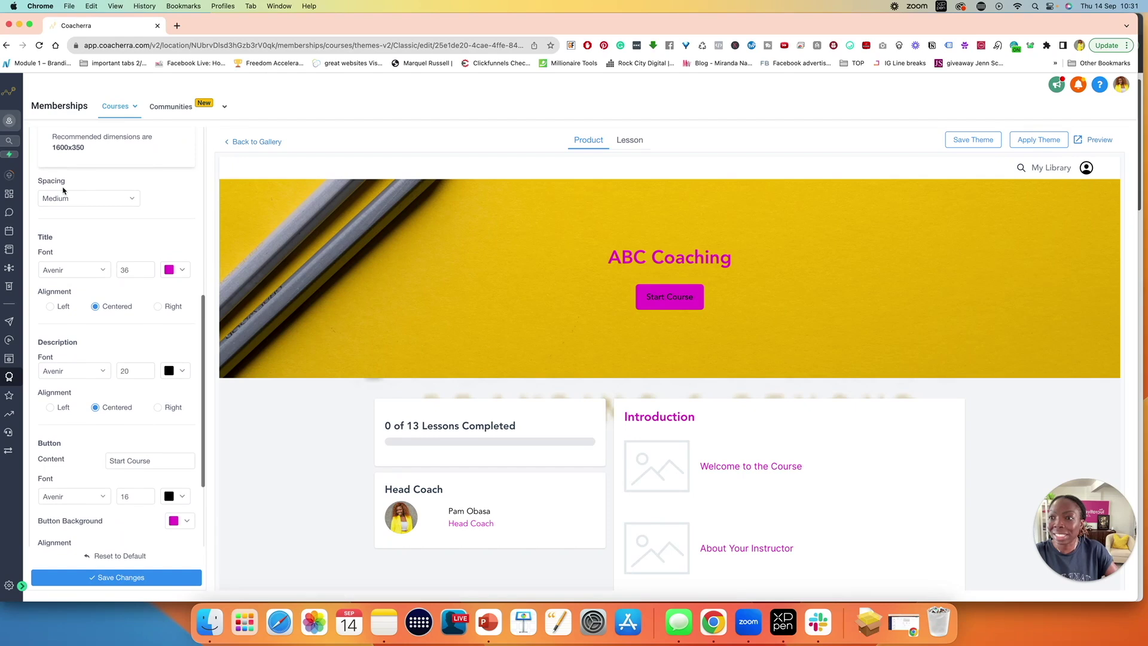
{"action": "left_click", "coordinate": [133, 201]}
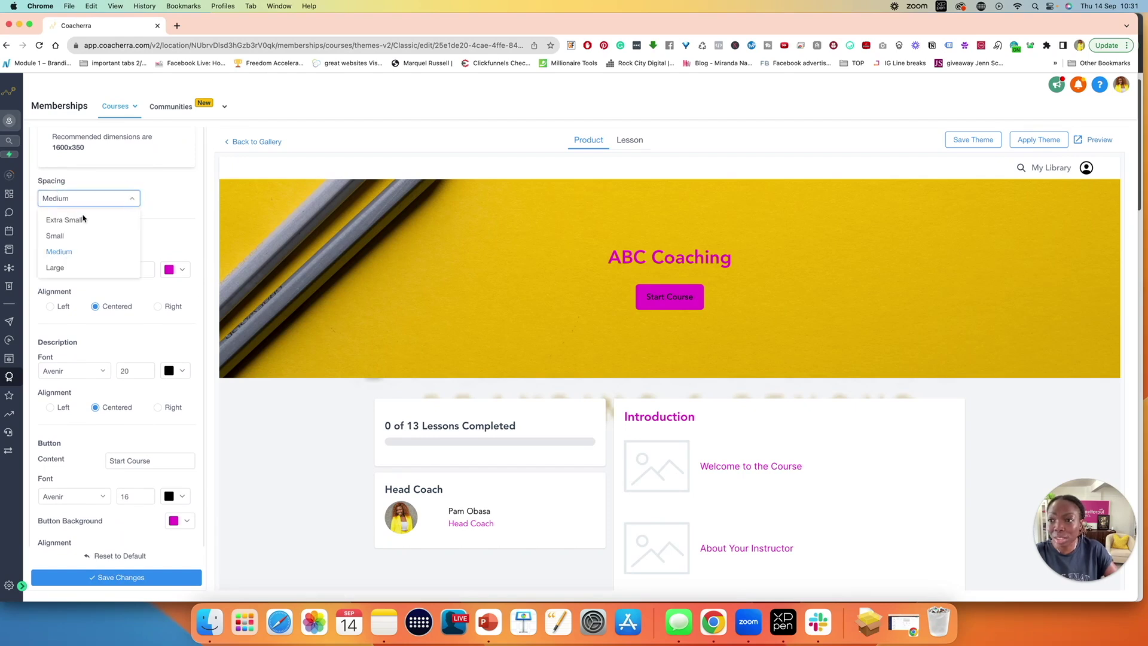
{"action": "left_click", "coordinate": [59, 246]}
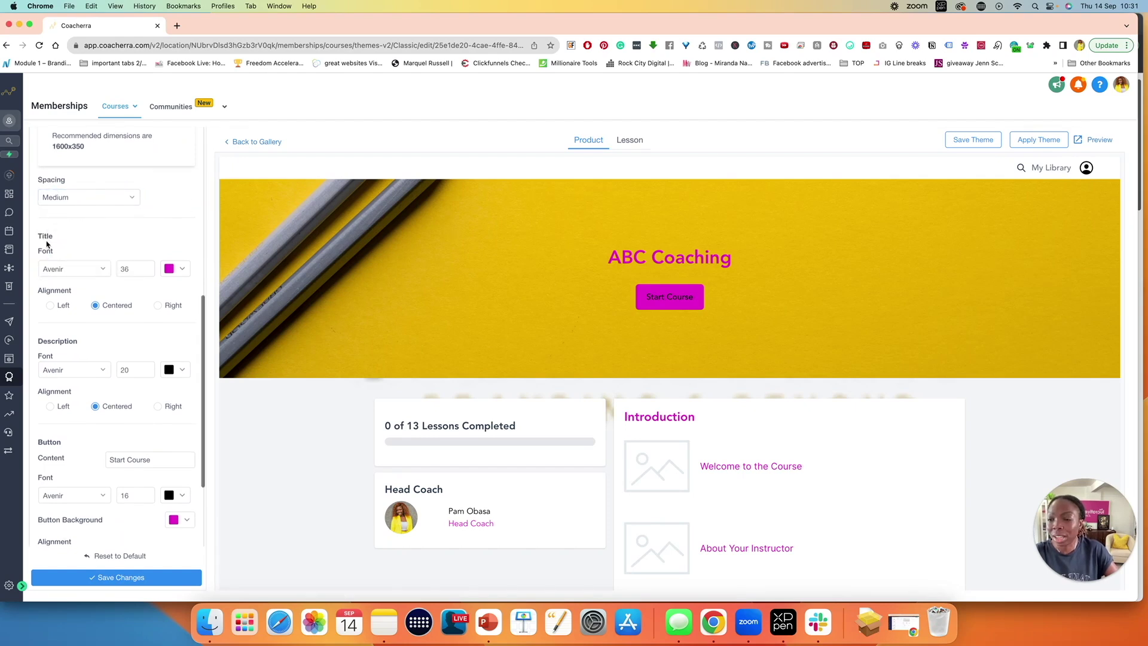
Set the Hero section's button text to "Start Here" and save the theme changes.
{"action": "scroll", "coordinate": [43, 245], "scroll_direction": "down", "scroll_amount": 5}
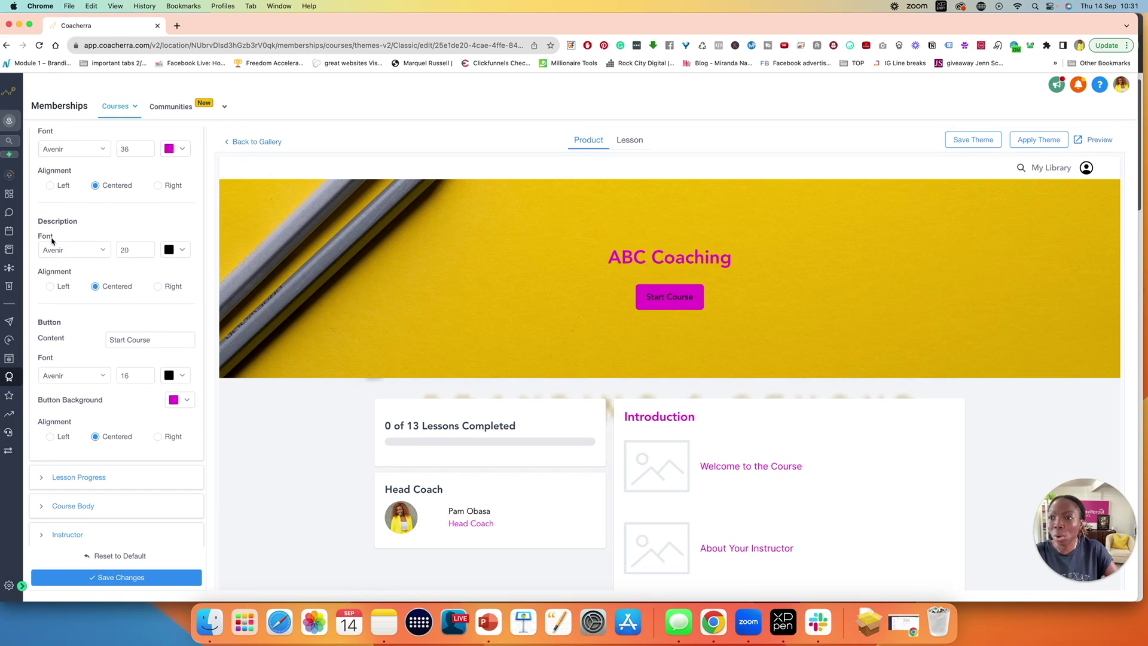
{"action": "scroll", "coordinate": [52, 241], "scroll_direction": "down", "scroll_amount": 1}
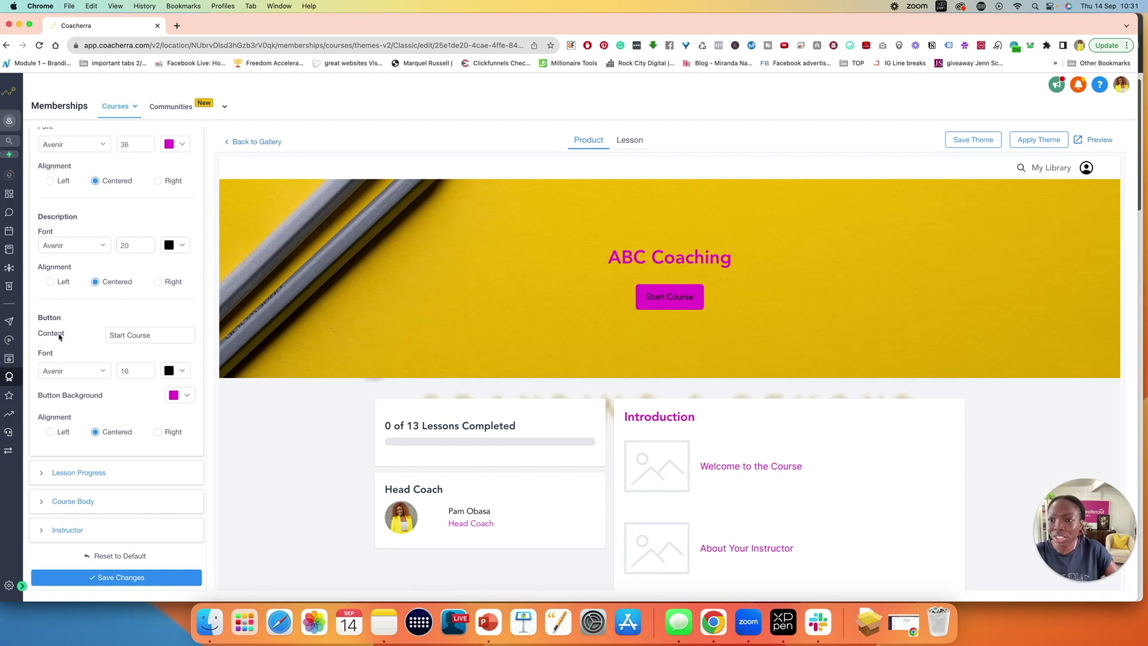
{"action": "left_click_drag", "start_coordinate": [157, 335], "coordinate": [102, 333]}
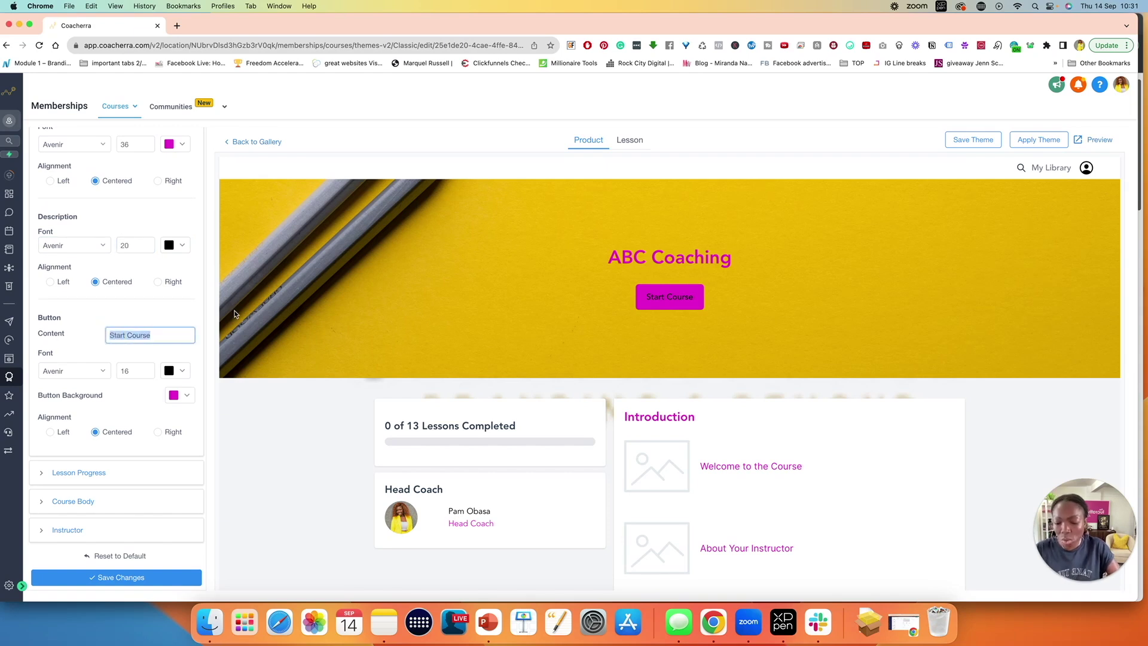
{"action": "type", "text": "Star"}
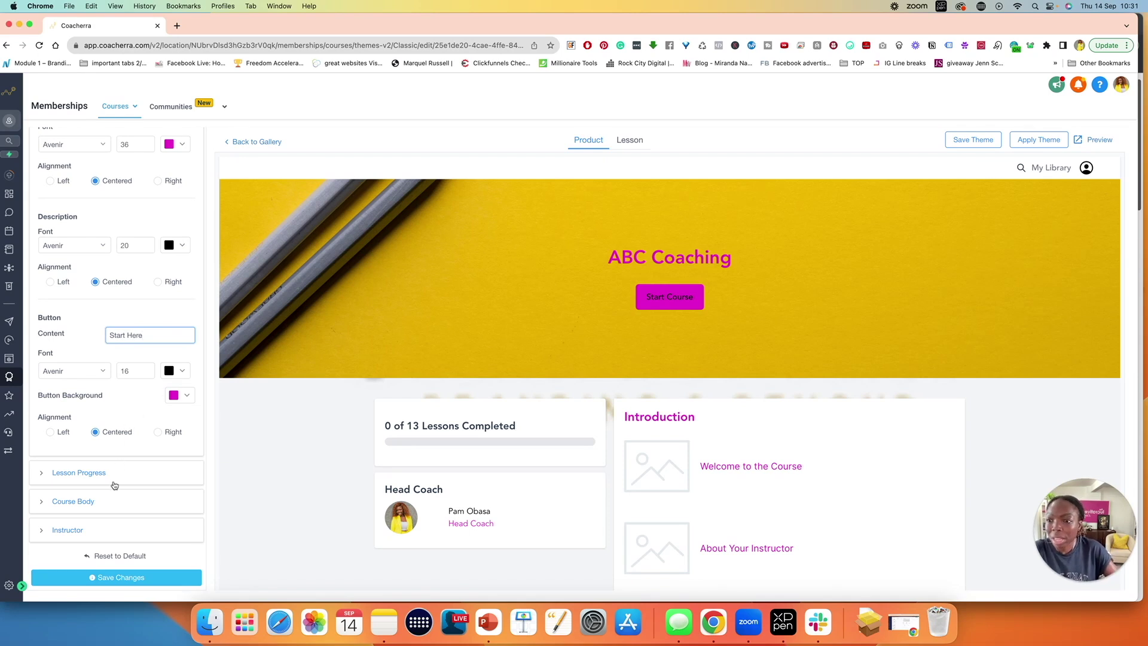
{"action": "left_click", "coordinate": [112, 581]}
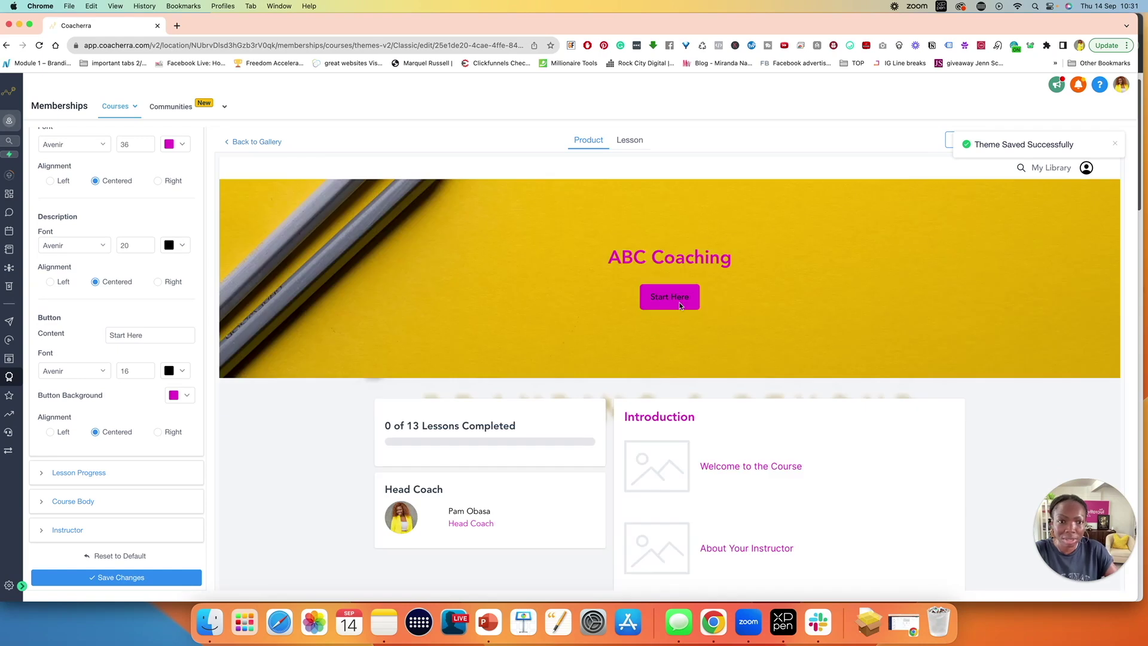
Review the product page's Lesson Progress, Course Body and Instructor section settings, and save the theme changes.
{"action": "scroll", "coordinate": [142, 371], "scroll_direction": "down", "scroll_amount": 1}
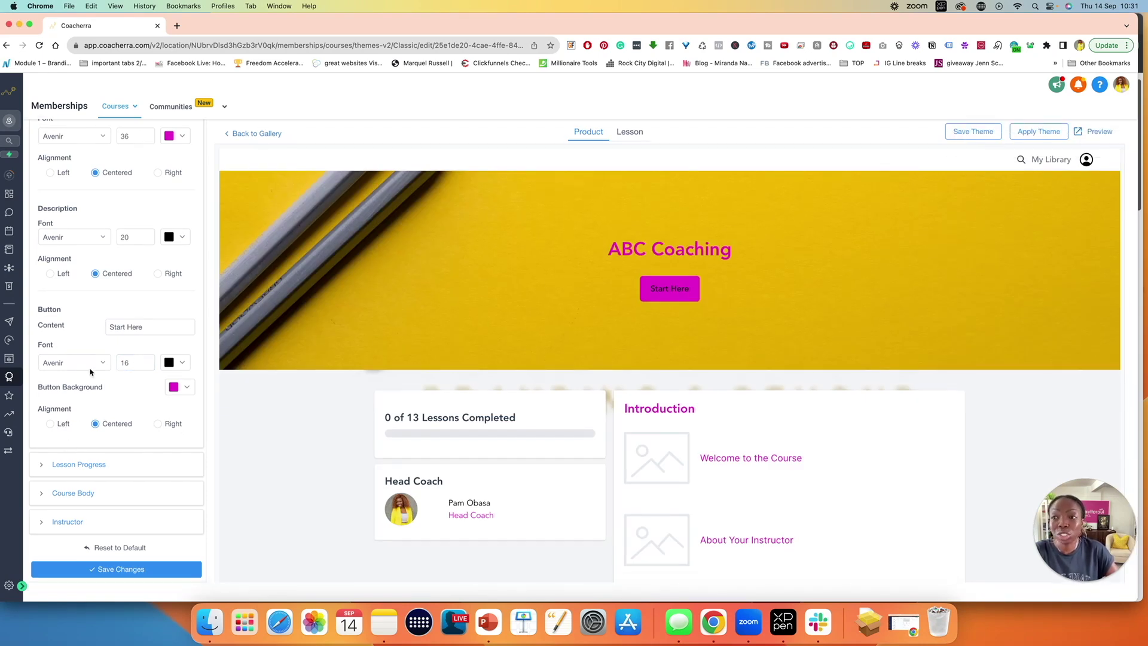
{"action": "left_click", "coordinate": [42, 465]}
{"action": "scroll", "coordinate": [59, 419], "scroll_direction": "down", "scroll_amount": 3}
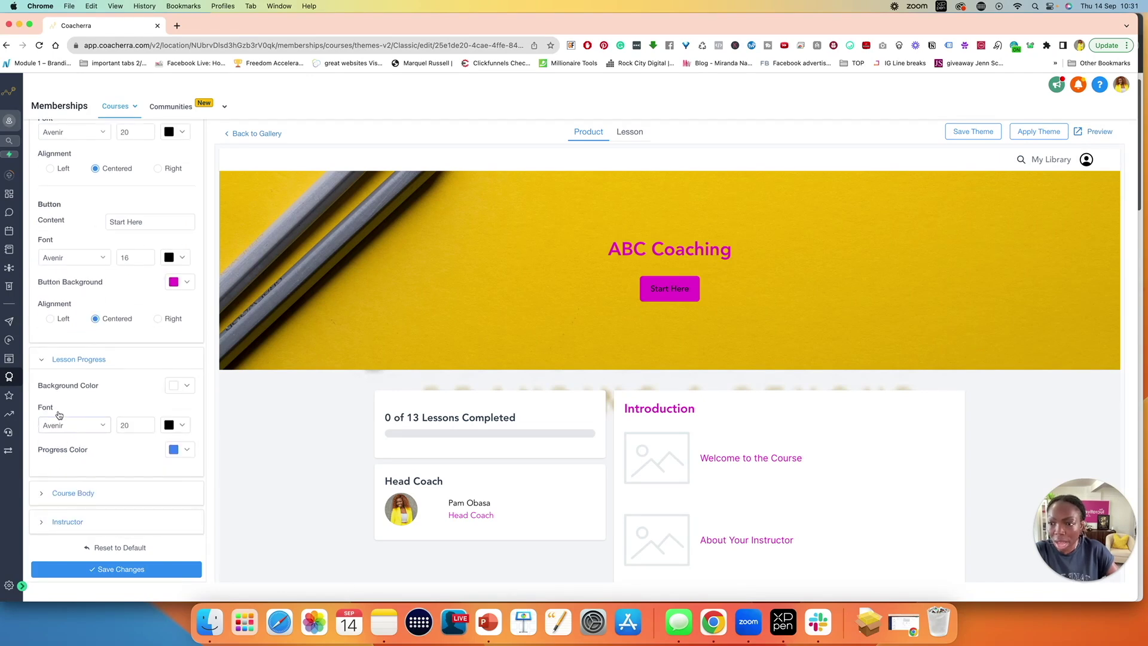
{"action": "left_click", "coordinate": [43, 493]}
{"action": "scroll", "coordinate": [96, 455], "scroll_direction": "down", "scroll_amount": 5}
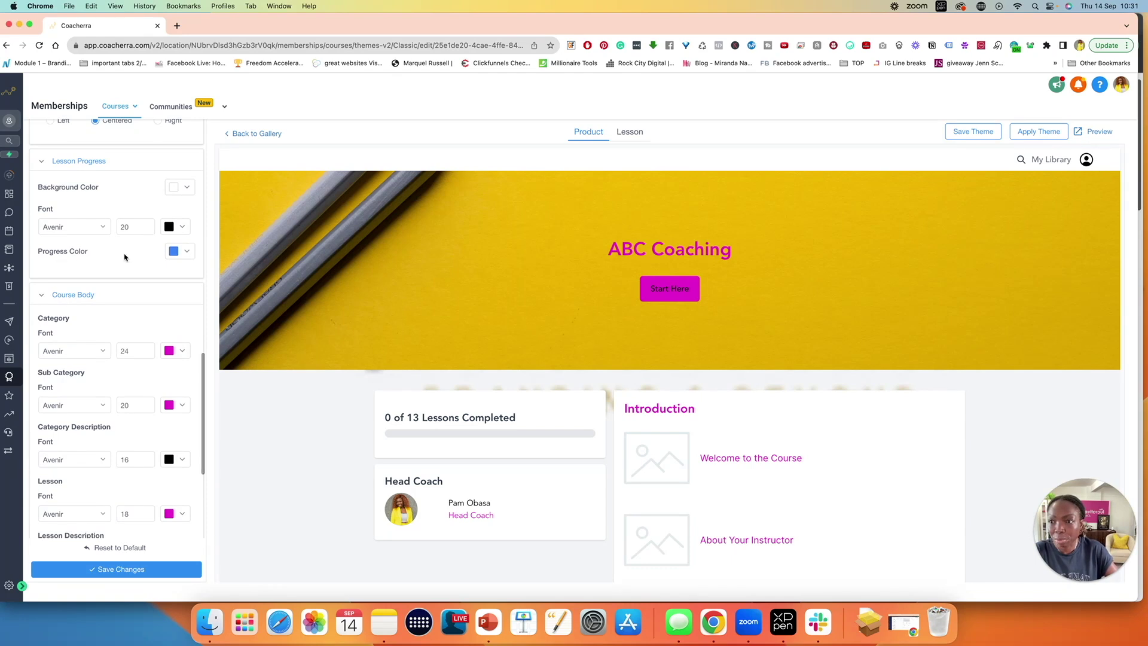
{"action": "scroll", "coordinate": [157, 476], "scroll_direction": "down", "scroll_amount": 5}
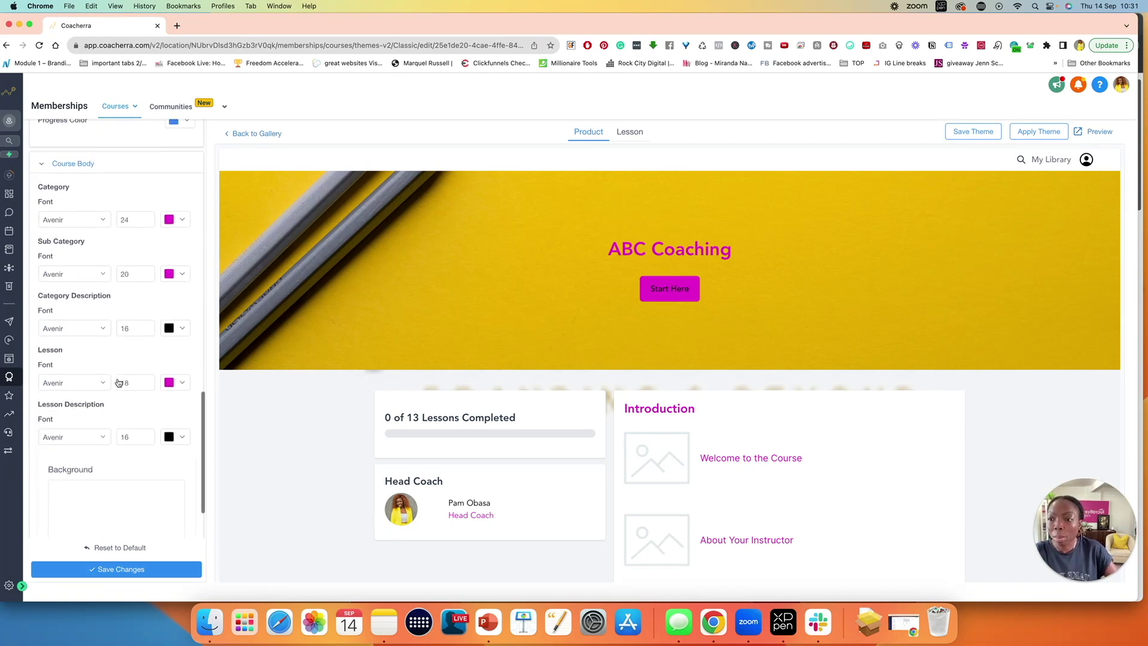
{"action": "left_click", "coordinate": [41, 524]}
{"action": "scroll", "coordinate": [116, 487], "scroll_direction": "down", "scroll_amount": 6}
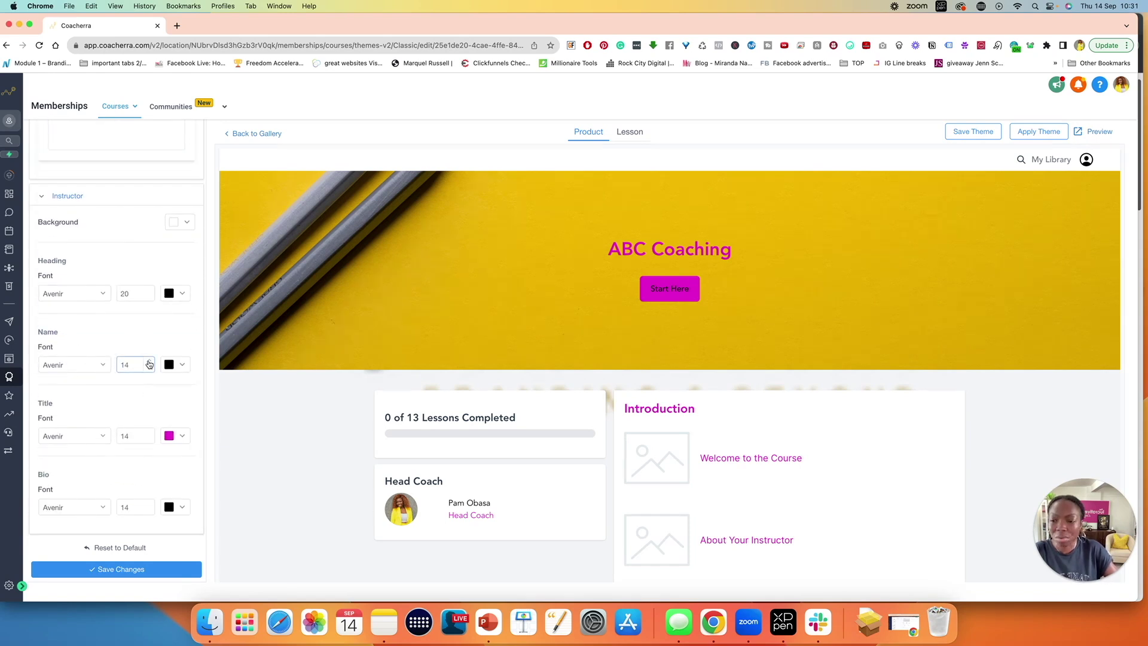
{"action": "scroll", "coordinate": [141, 410], "scroll_direction": "up", "scroll_amount": 15}
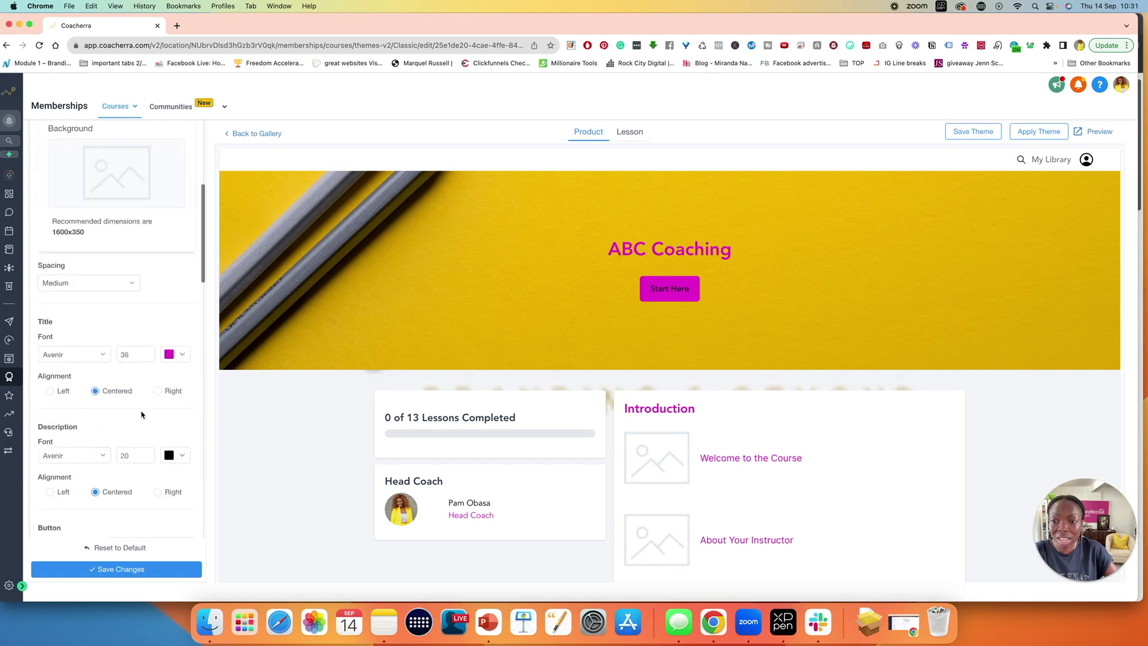
{"action": "left_click", "coordinate": [135, 567]}
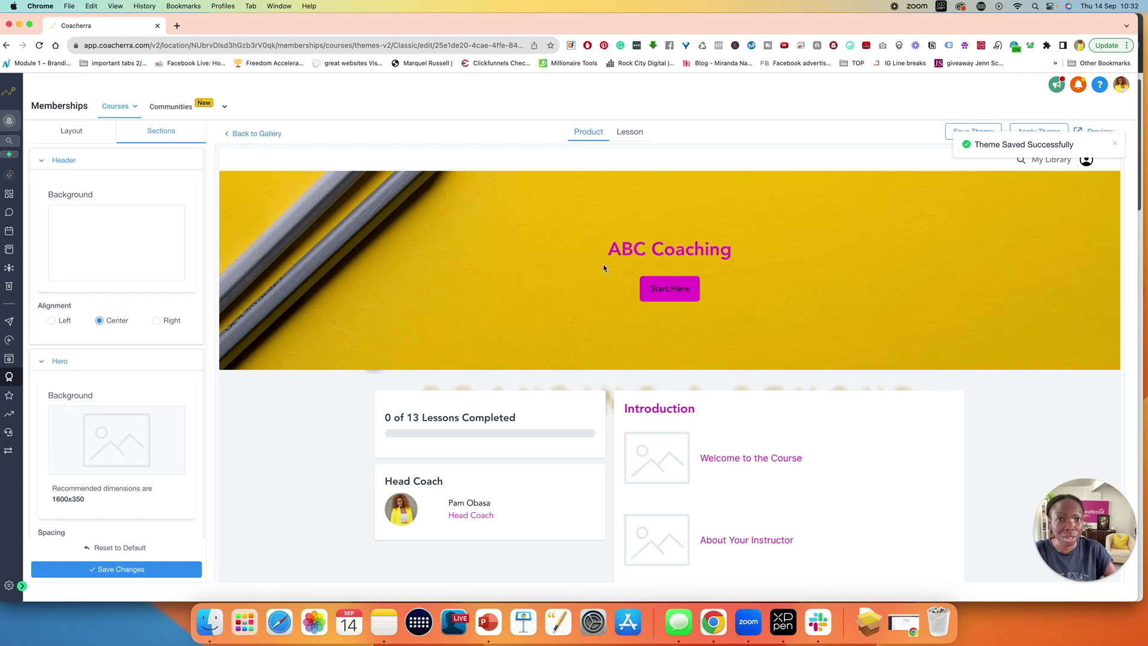
Show the theme's Lesson page and examine its Header and Lesson Body section settings.
{"action": "left_click", "coordinate": [638, 132]}
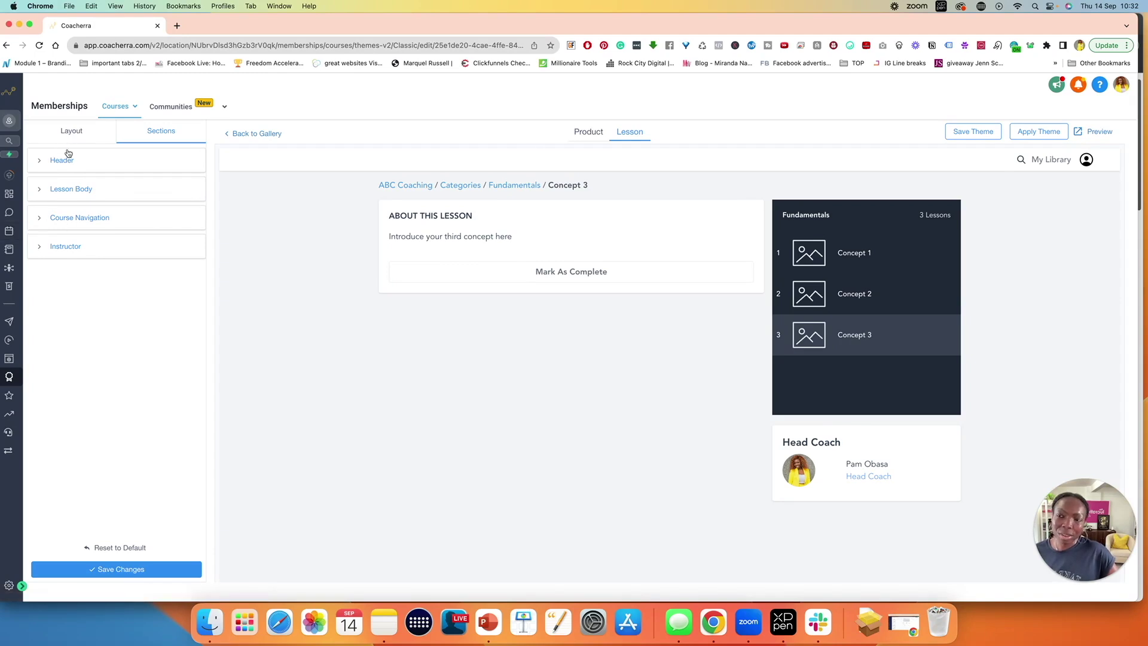
{"action": "left_click", "coordinate": [40, 160]}
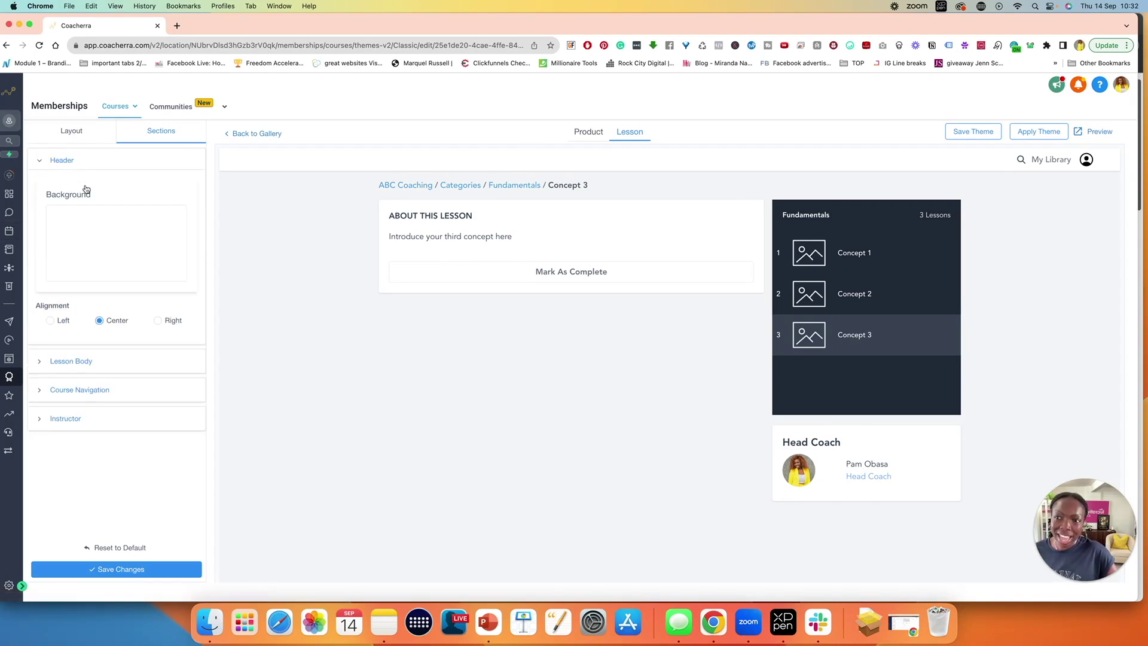
{"action": "left_click", "coordinate": [39, 161]}
{"action": "left_click", "coordinate": [40, 190]}
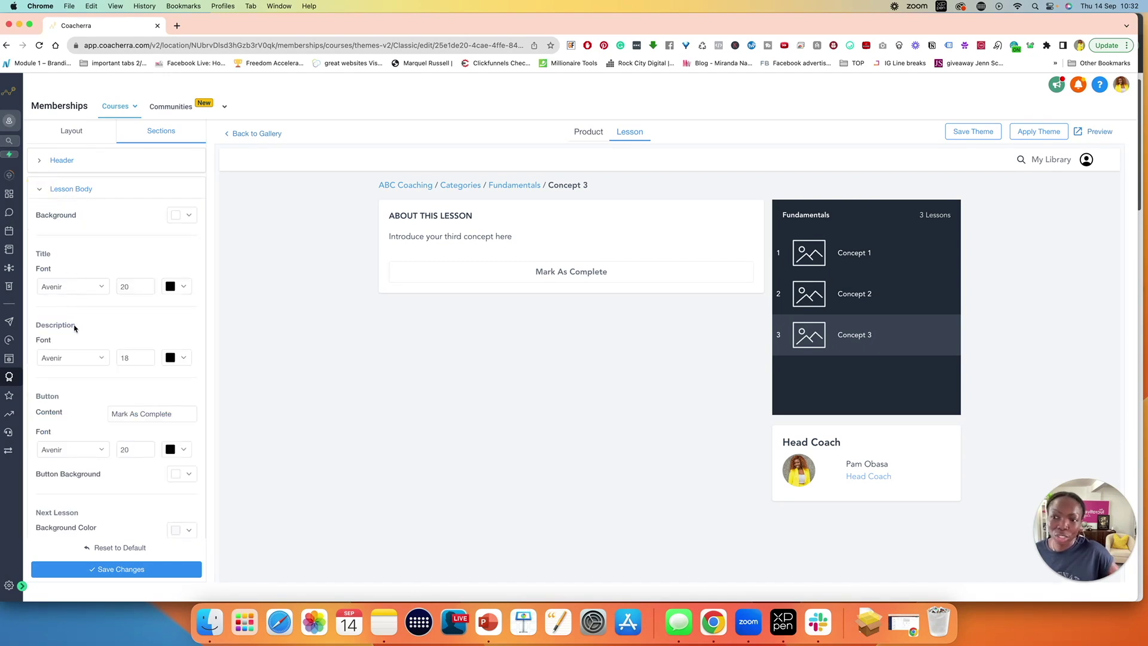
{"action": "scroll", "coordinate": [74, 351], "scroll_direction": "down", "scroll_amount": 5}
{"action": "left_click", "coordinate": [184, 342]}
{"action": "left_click", "coordinate": [183, 294]}
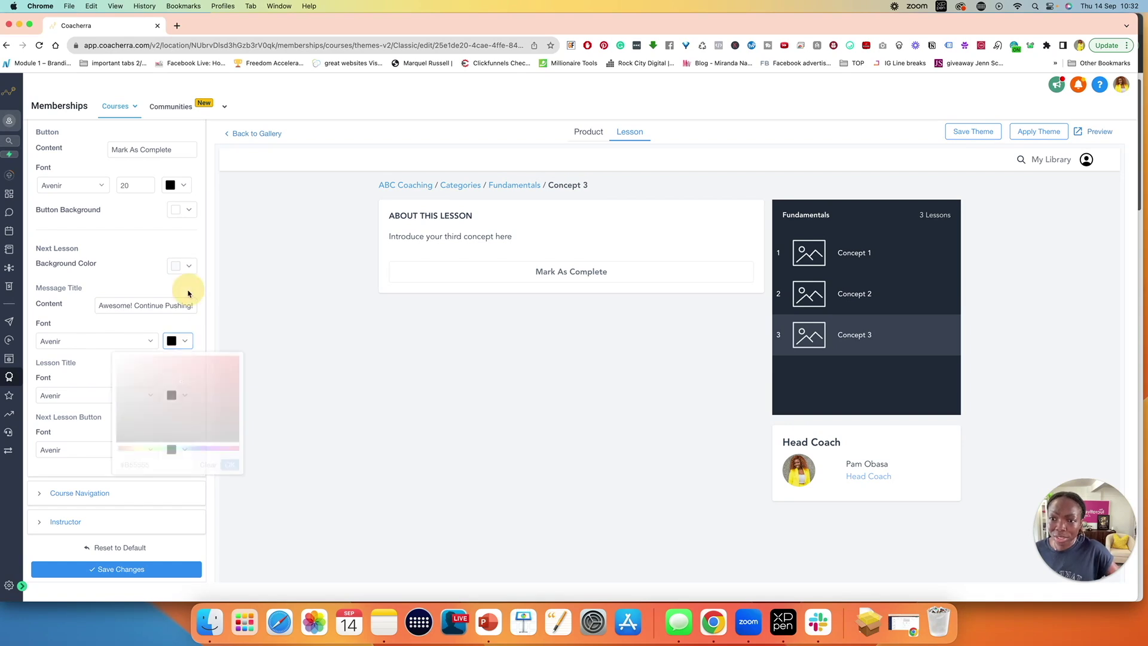
Review the Lesson page's Instructor section settings and save the theme changes.
{"action": "left_click", "coordinate": [76, 492]}
{"action": "scroll", "coordinate": [91, 356], "scroll_direction": "down", "scroll_amount": 5}
{"action": "left_click", "coordinate": [40, 136]}
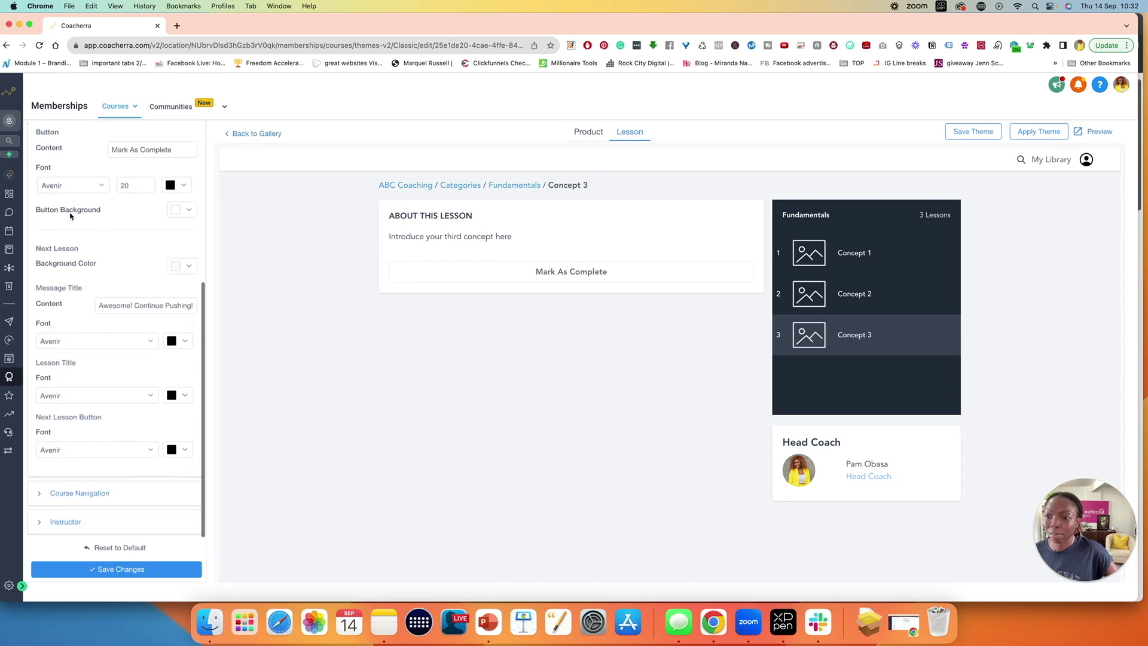
{"action": "left_click", "coordinate": [40, 521]}
{"action": "scroll", "coordinate": [95, 359], "scroll_direction": "down", "scroll_amount": 10}
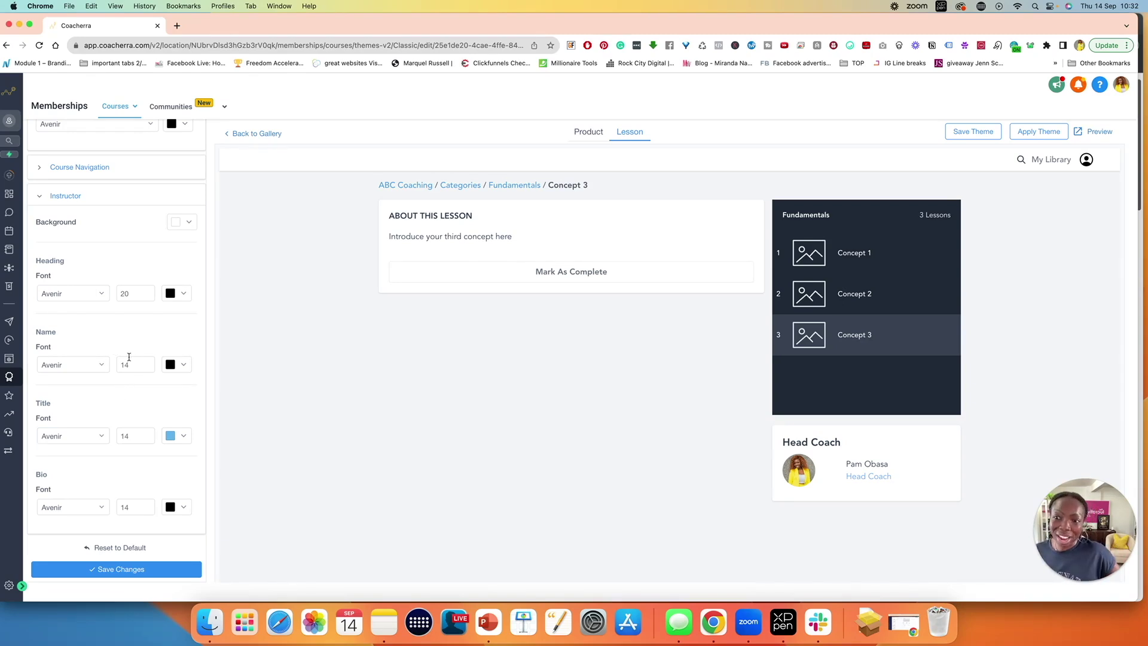
{"action": "scroll", "coordinate": [129, 357], "scroll_direction": "up", "scroll_amount": 10}
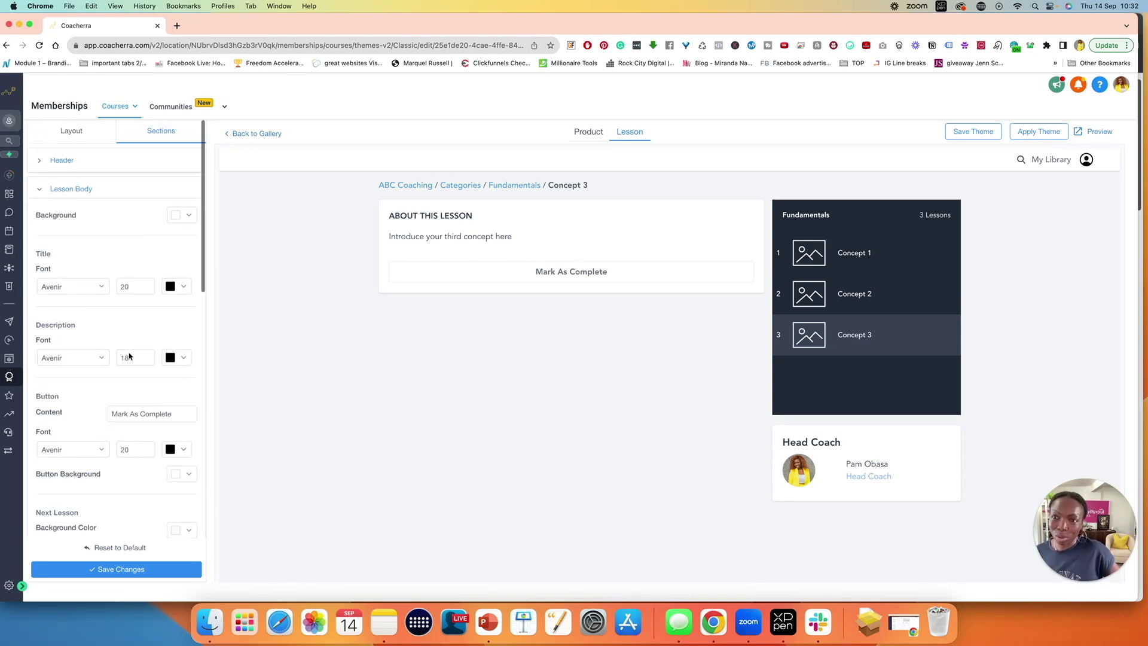
{"action": "left_click", "coordinate": [117, 570]}
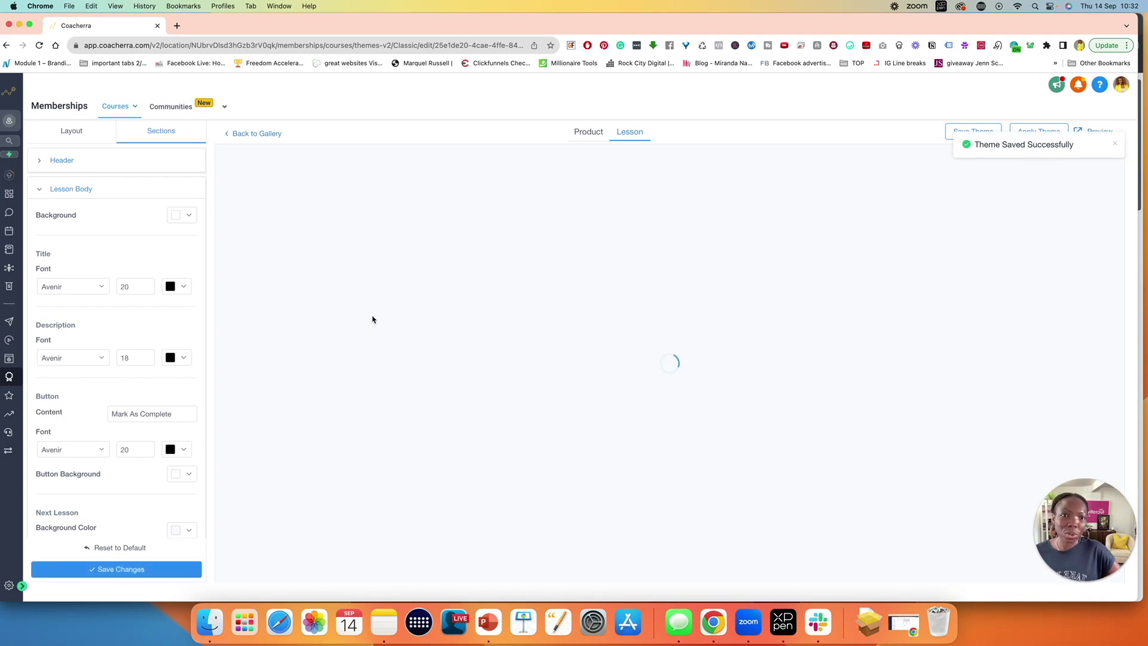
Leave the theme editor, go to the course products list and show the ABC Coaching product's outline.
{"action": "left_click", "coordinate": [264, 135]}
{"action": "mouse_move", "coordinate": [355, 270]}
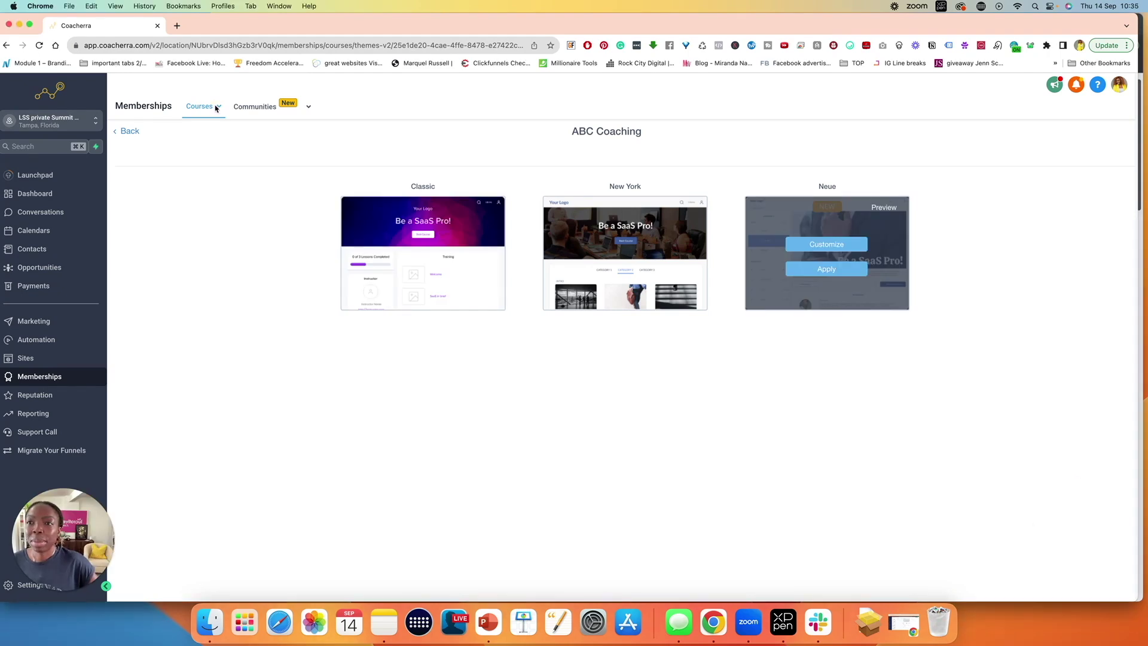
{"action": "left_click", "coordinate": [215, 106]}
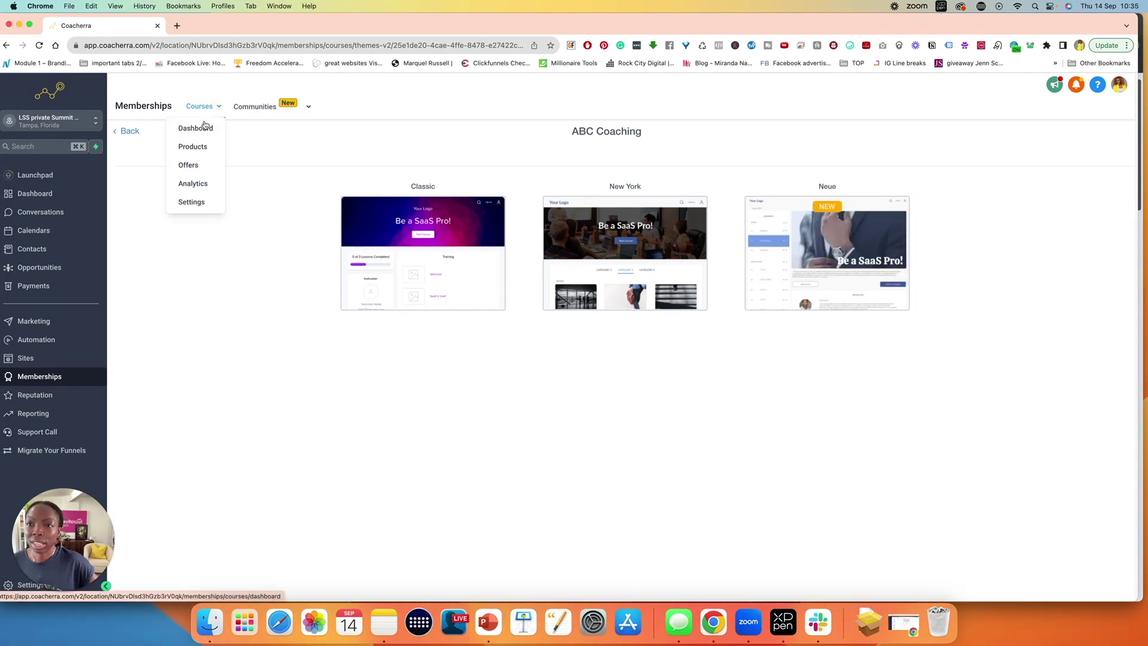
{"action": "left_click", "coordinate": [192, 150]}
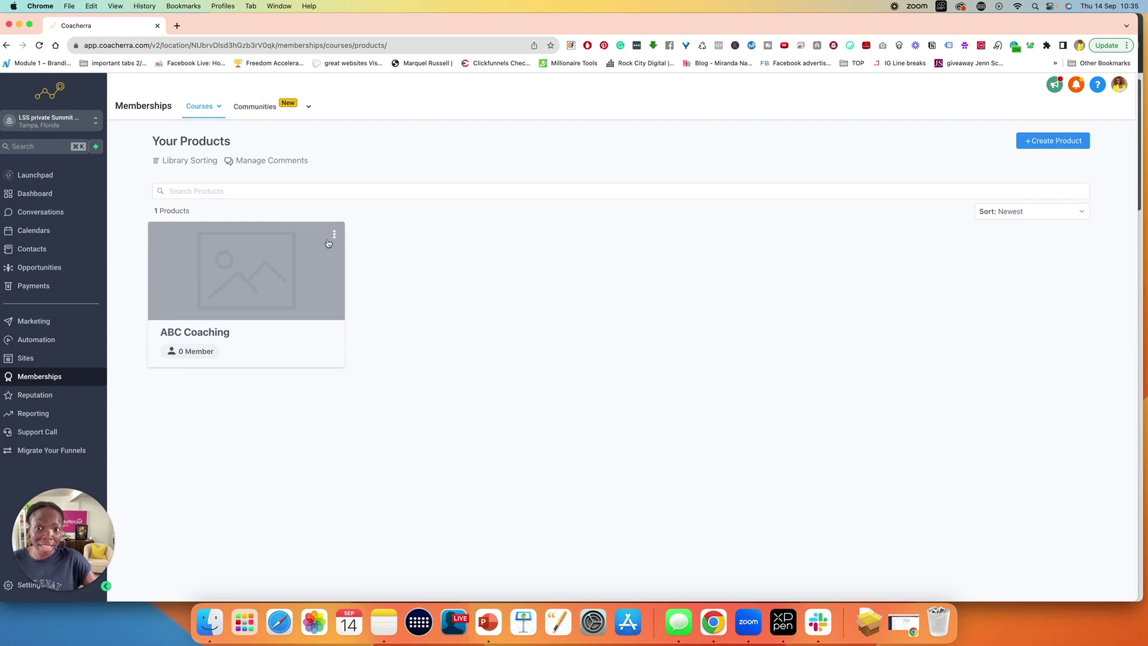
{"action": "left_click", "coordinate": [231, 248]}
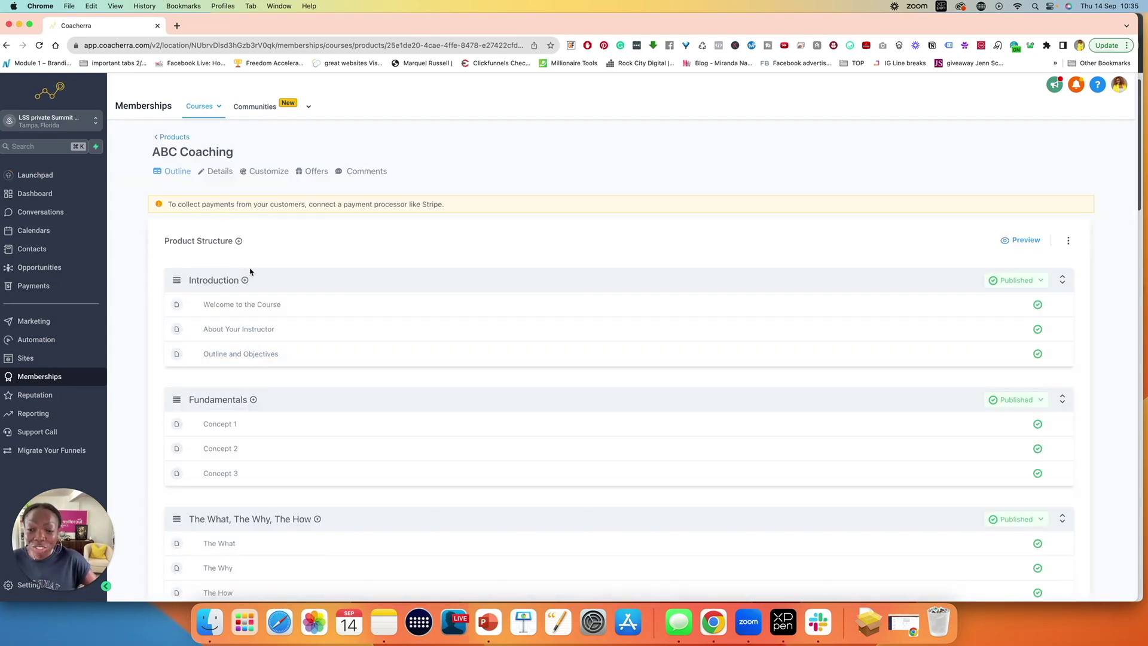
{"action": "scroll", "coordinate": [263, 386], "scroll_direction": "down", "scroll_amount": 5}
{"action": "scroll", "coordinate": [262, 385], "scroll_direction": "up", "scroll_amount": 5}
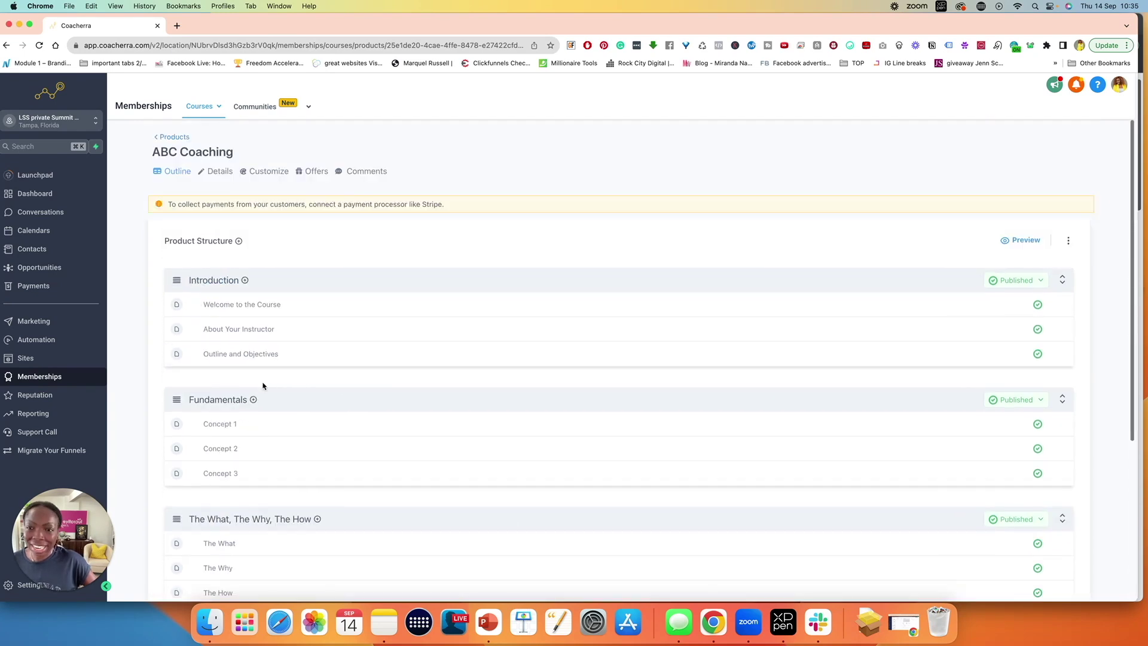
Open the "Welcome to the Course" lesson in the Introduction category and examine its title, category and body text.
{"action": "left_click", "coordinate": [232, 305]}
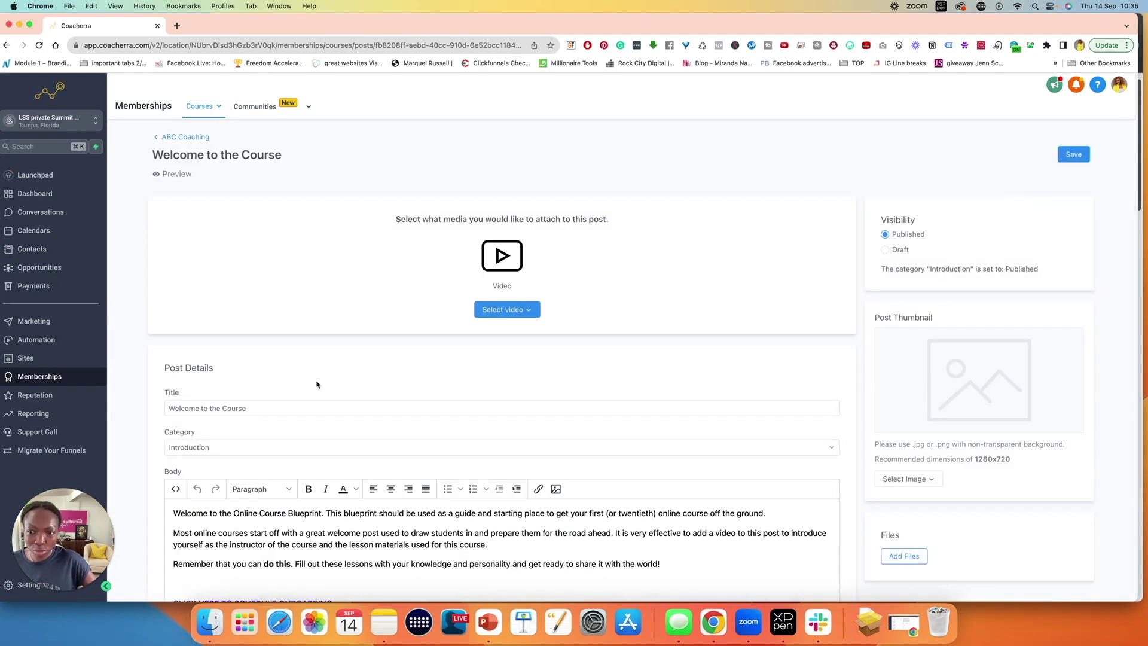
{"action": "scroll", "coordinate": [313, 383], "scroll_direction": "down", "scroll_amount": 3}
{"action": "scroll", "coordinate": [312, 381], "scroll_direction": "down", "scroll_amount": 1}
{"action": "left_click_drag", "start_coordinate": [246, 239], "coordinate": [133, 244]}
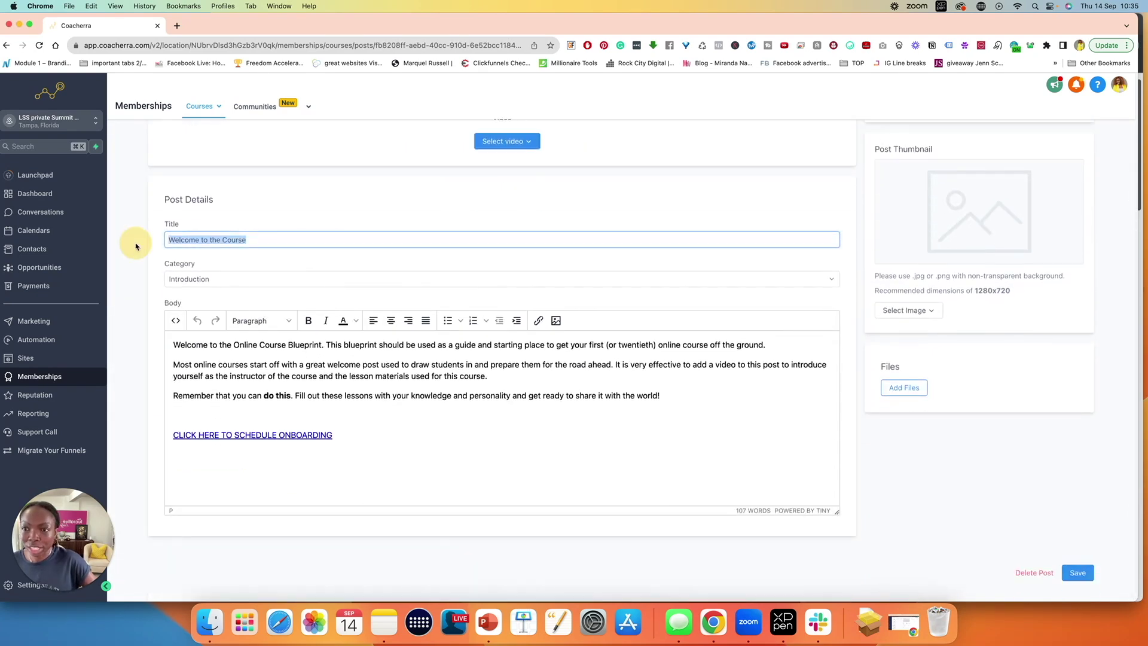
{"action": "left_click", "coordinate": [215, 279]}
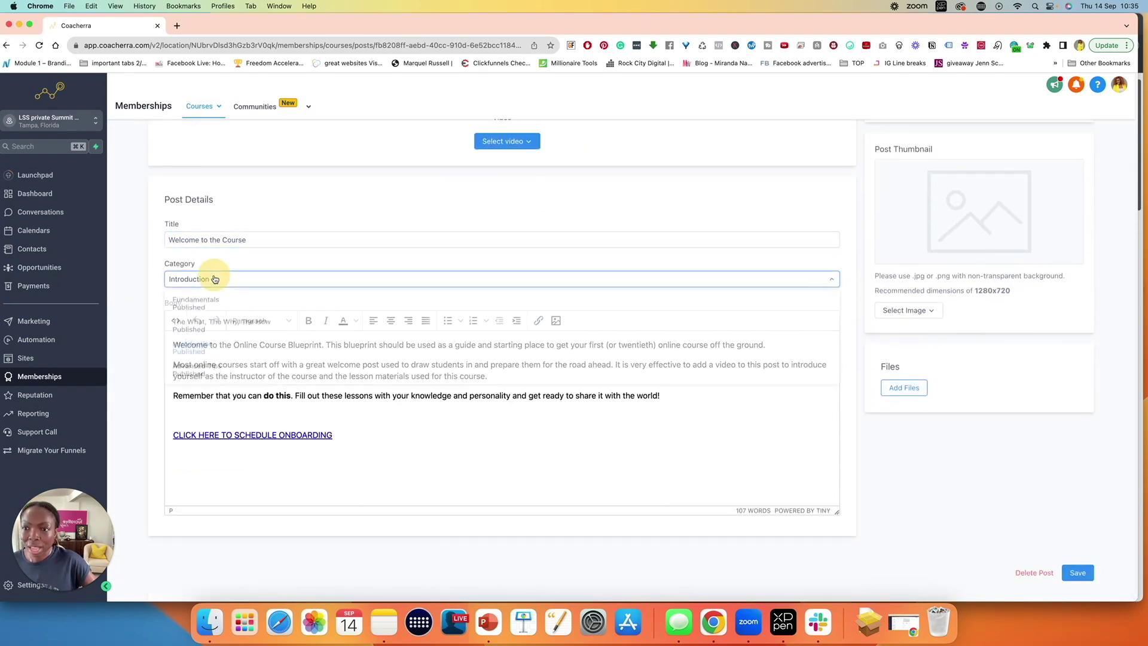
{"action": "left_click", "coordinate": [133, 315]}
{"action": "left_click_drag", "start_coordinate": [179, 344], "coordinate": [538, 382]}
{"action": "left_click", "coordinate": [620, 407]}
{"action": "scroll", "coordinate": [619, 404], "scroll_direction": "up", "scroll_amount": 2}
{"action": "scroll", "coordinate": [620, 404], "scroll_direction": "up", "scroll_amount": 2}
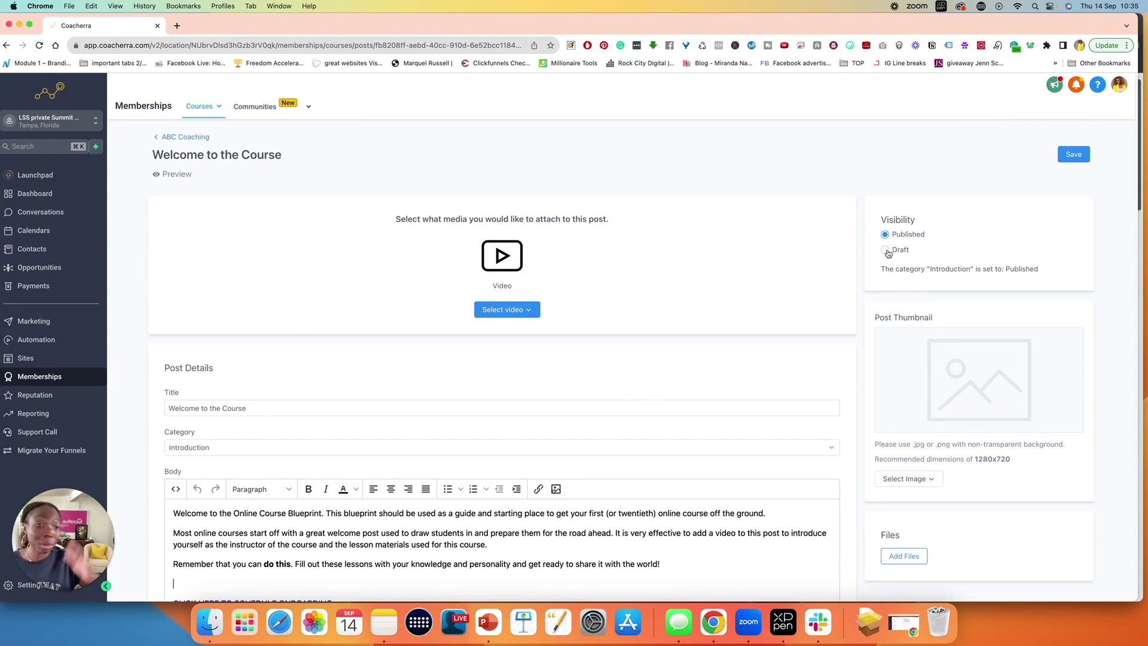
Review the lesson's visibility, post thumbnail upload and files options, and save the post.
{"action": "scroll", "coordinate": [889, 248], "scroll_direction": "down", "scroll_amount": 1}
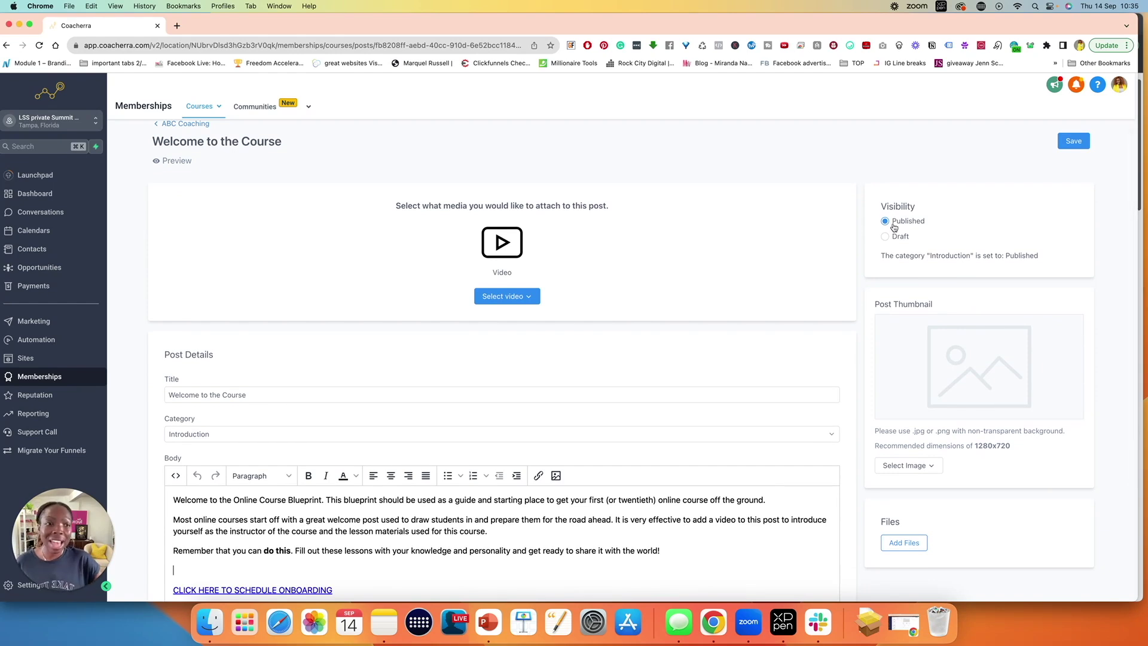
{"action": "scroll", "coordinate": [894, 221], "scroll_direction": "down", "scroll_amount": 5}
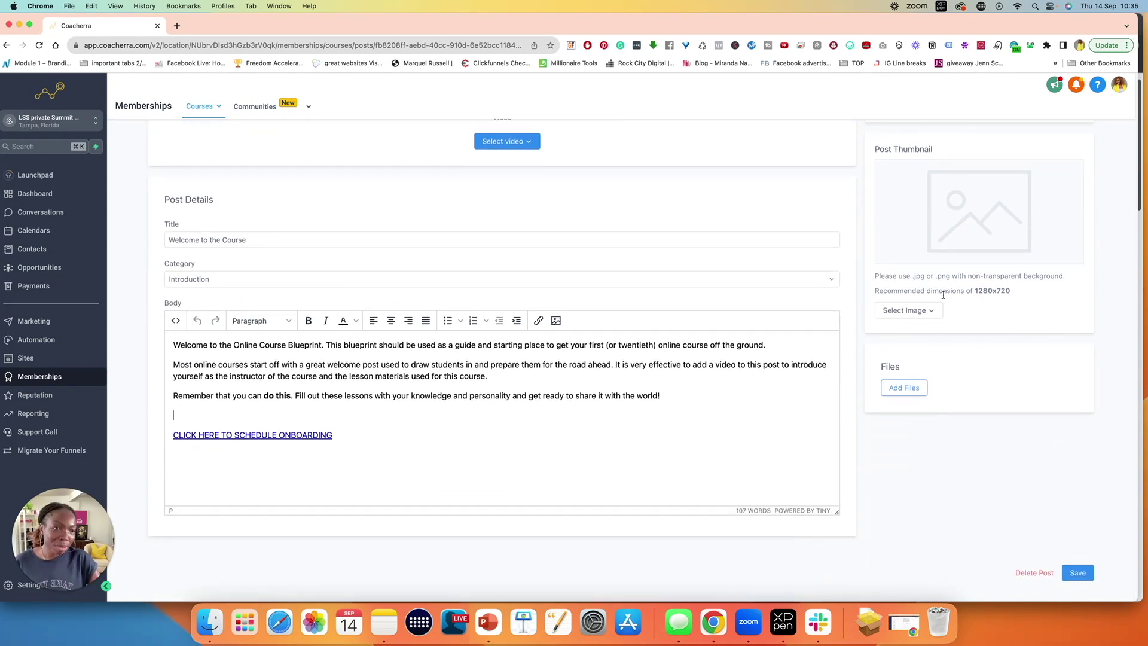
{"action": "left_click", "coordinate": [907, 310]}
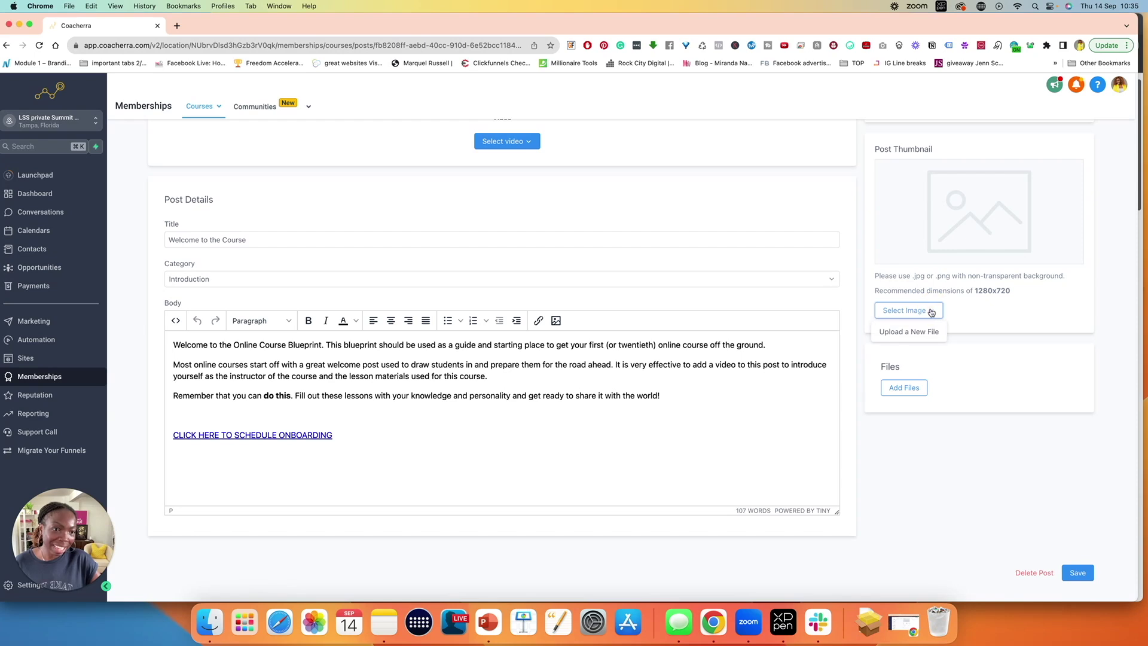
{"action": "left_click", "coordinate": [905, 333]}
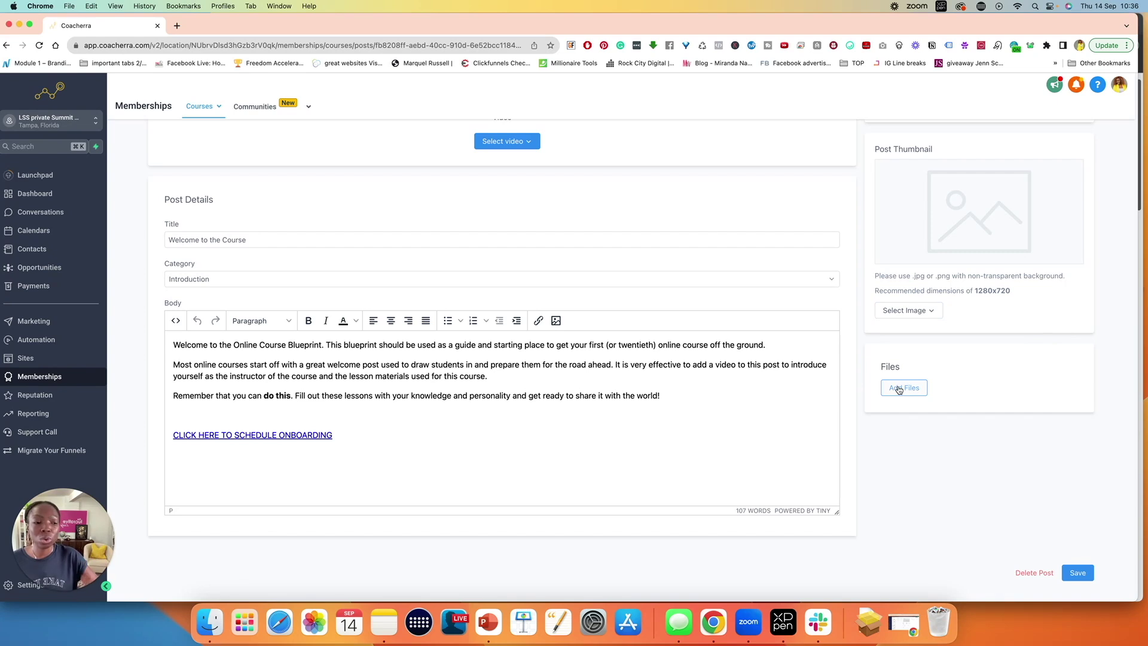
{"action": "left_click", "coordinate": [1079, 578]}
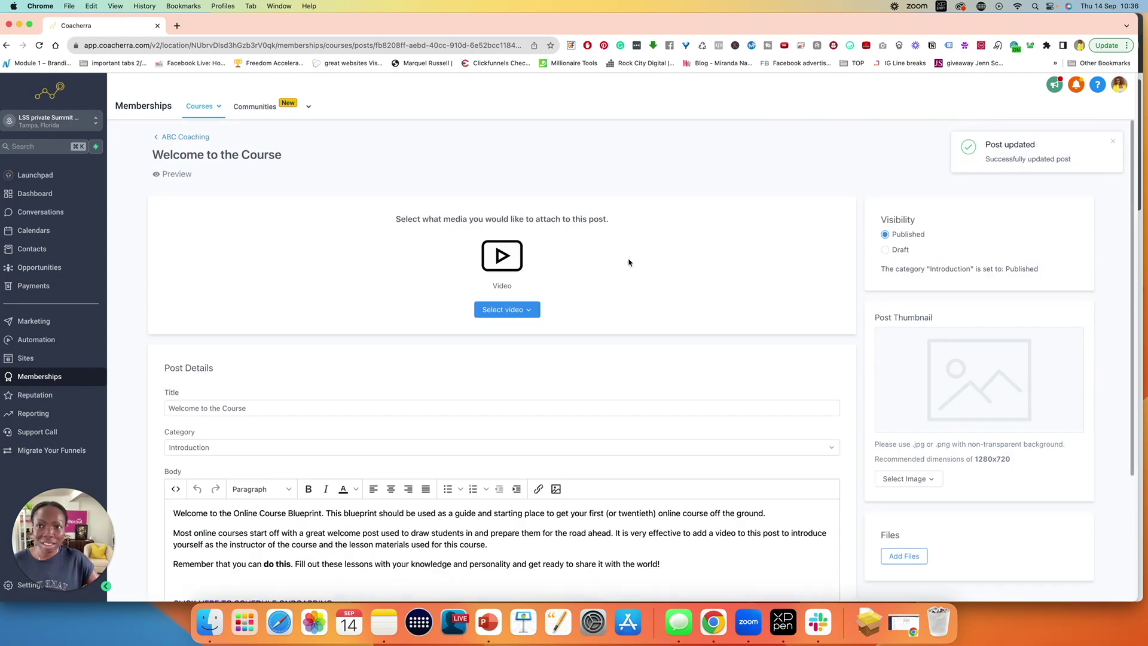
Return to the ABC Coaching outline and examine what can be added to the Introduction category.
{"action": "left_click", "coordinate": [171, 137]}
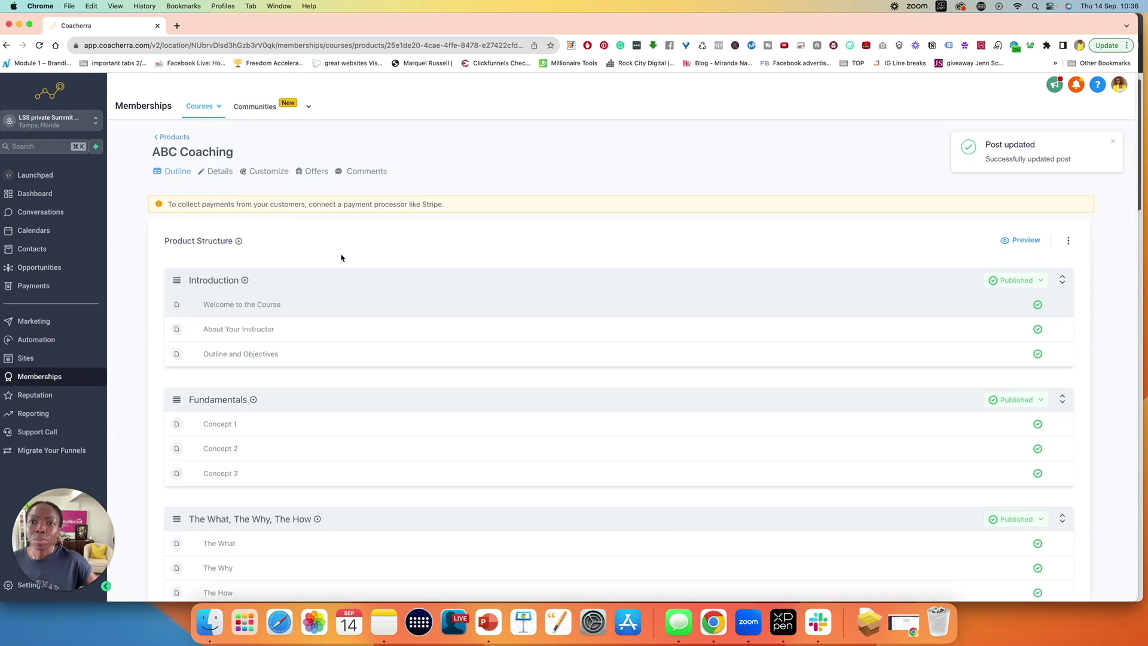
{"action": "scroll", "coordinate": [350, 268], "scroll_direction": "down", "scroll_amount": 1}
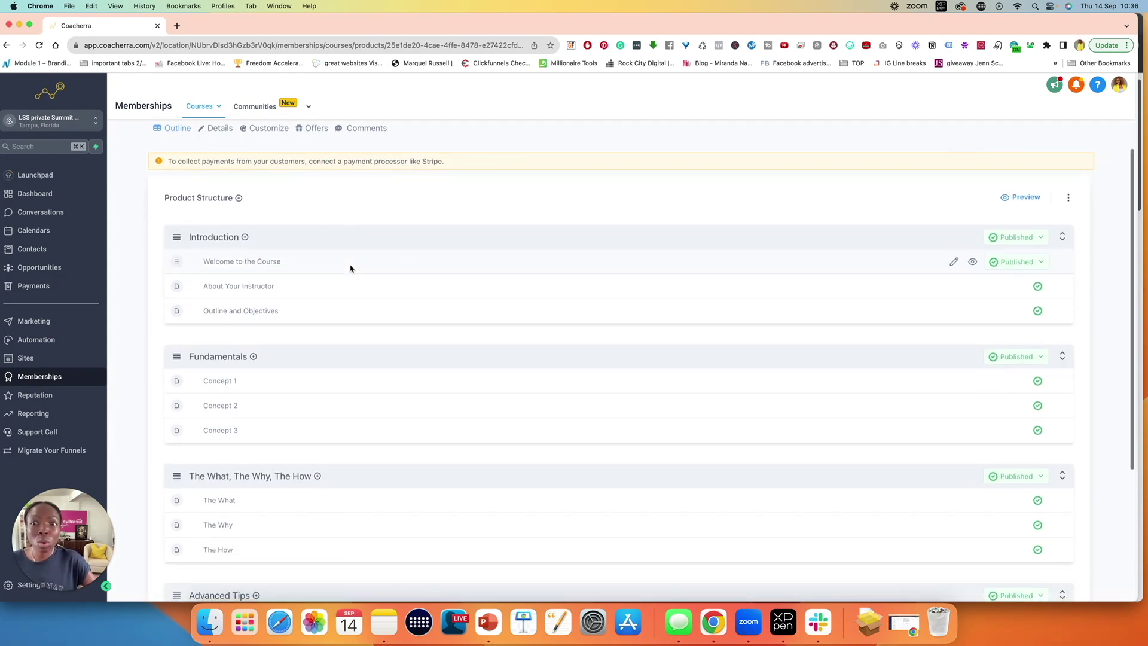
{"action": "left_click", "coordinate": [245, 238]}
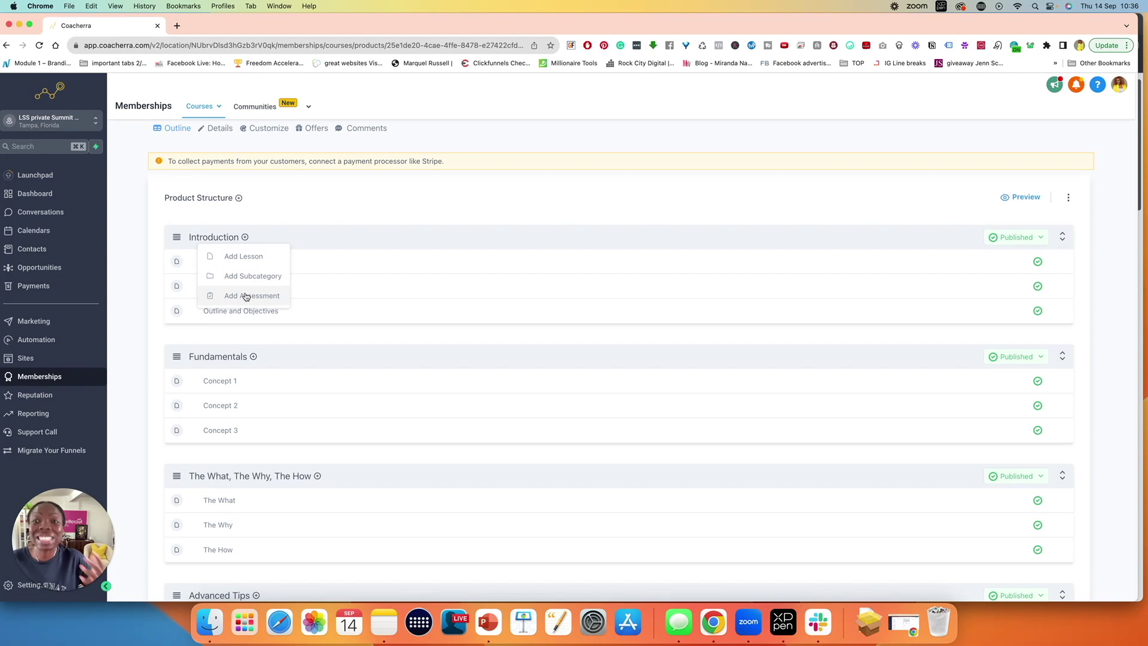
{"action": "left_click", "coordinate": [132, 335]}
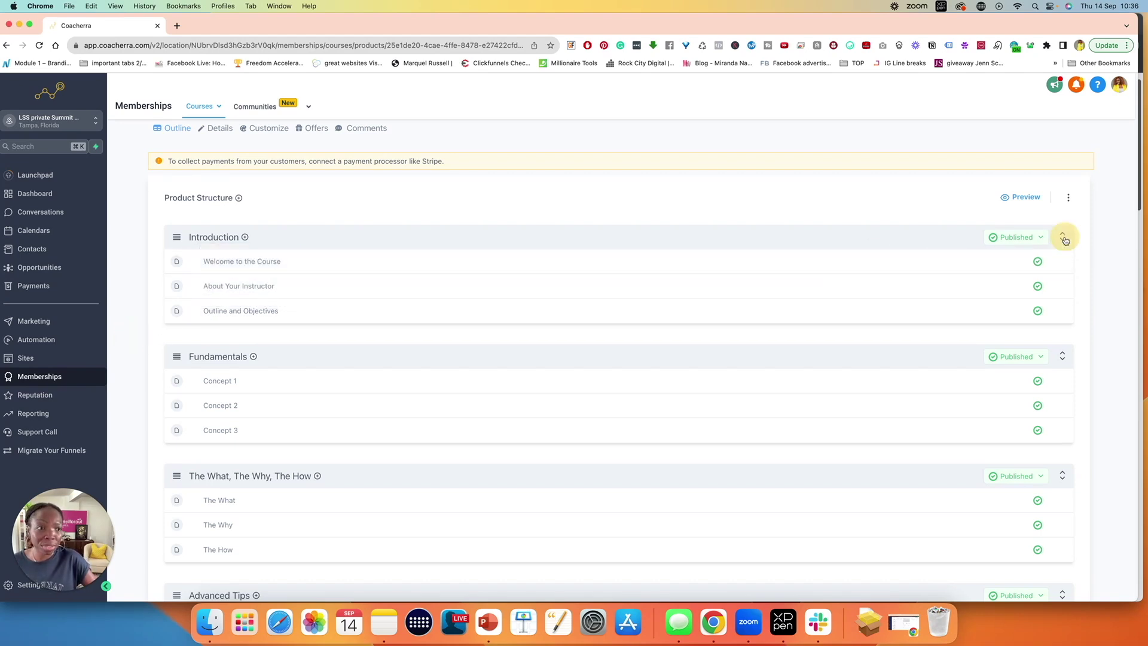
{"action": "triple_click", "coordinate": [1062, 261]}
{"action": "left_click", "coordinate": [1087, 252]}
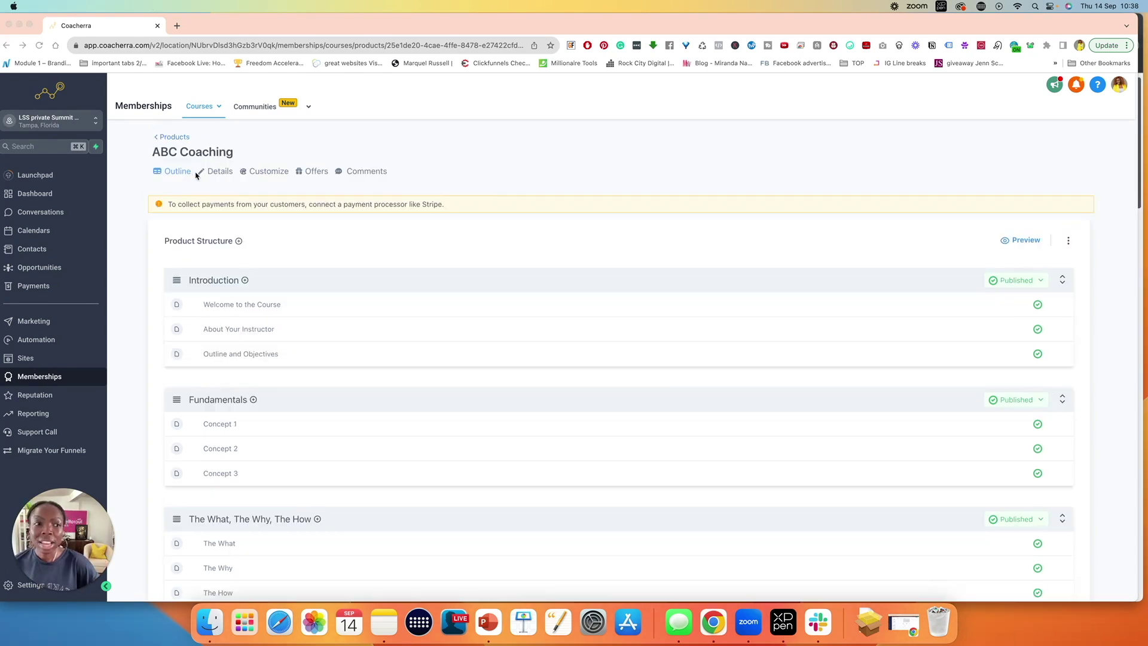
Go back to the products list, check the Manage Comments page, and show the ABC Coaching product's options.
{"action": "left_click", "coordinate": [170, 136]}
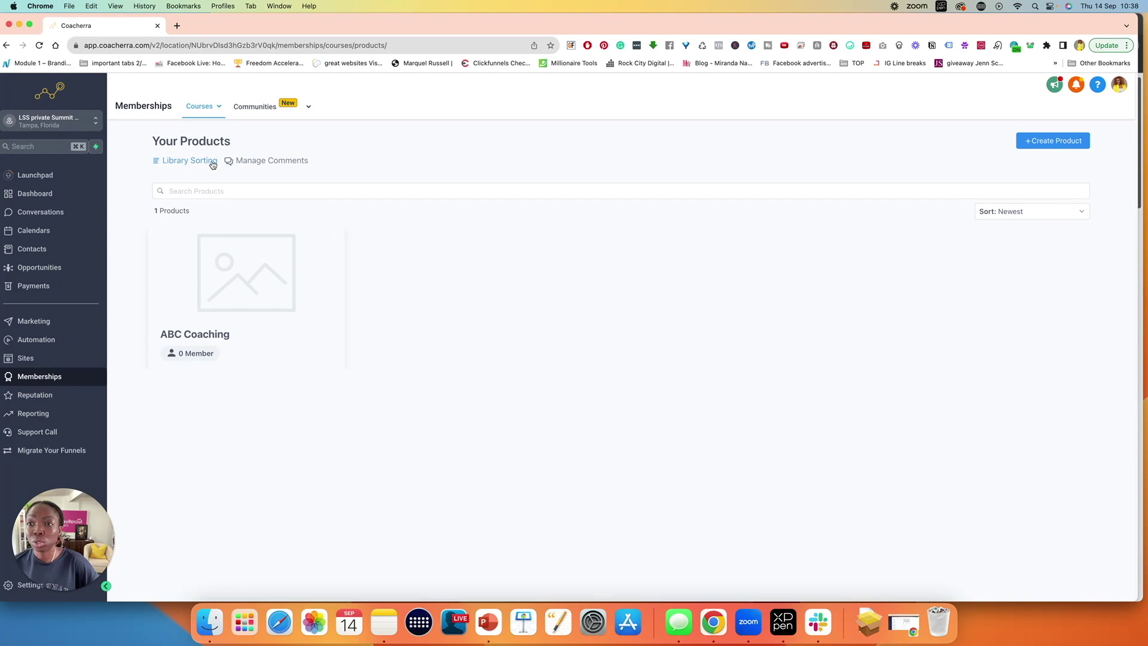
{"action": "left_click", "coordinate": [270, 162]}
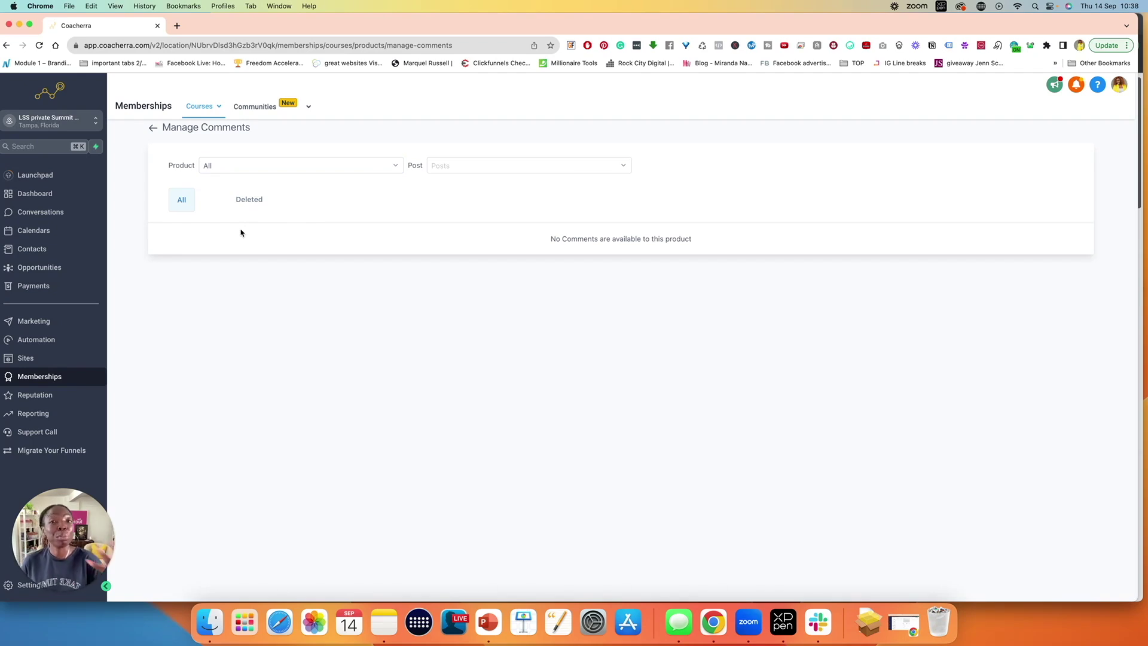
{"action": "left_click", "coordinate": [153, 128]}
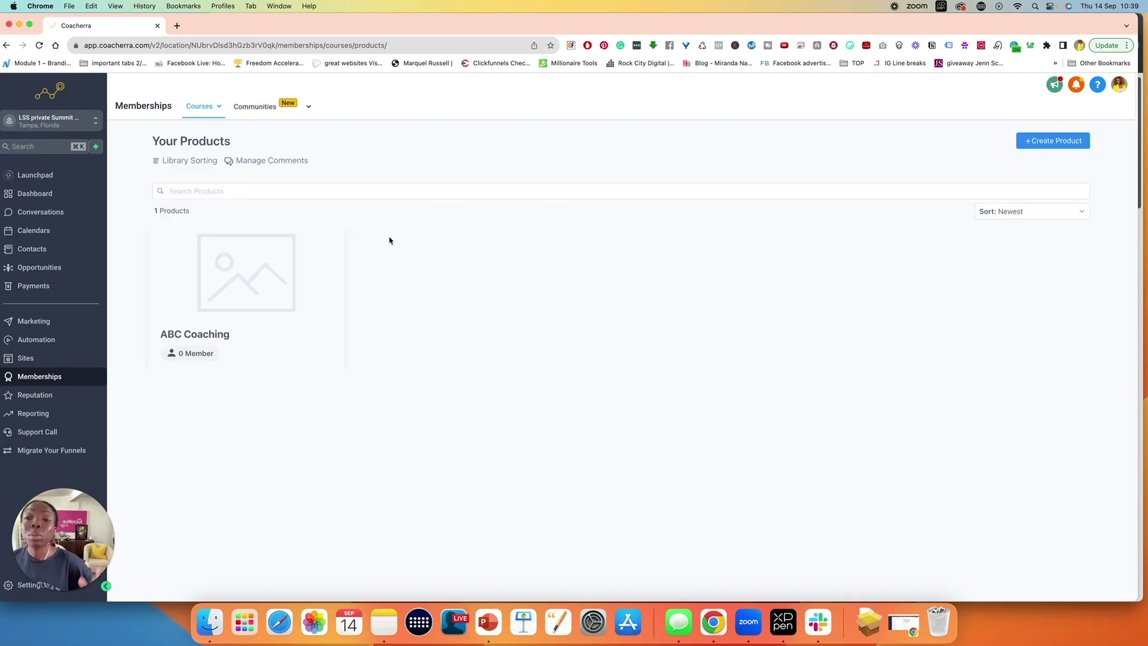
{"action": "left_click", "coordinate": [334, 236]}
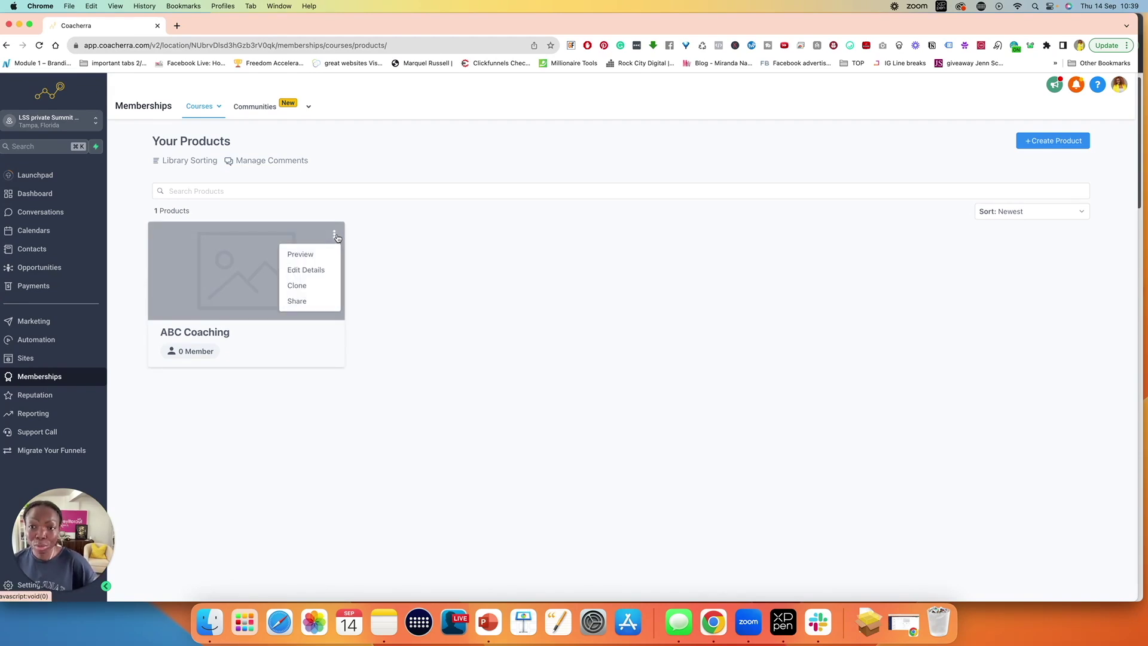